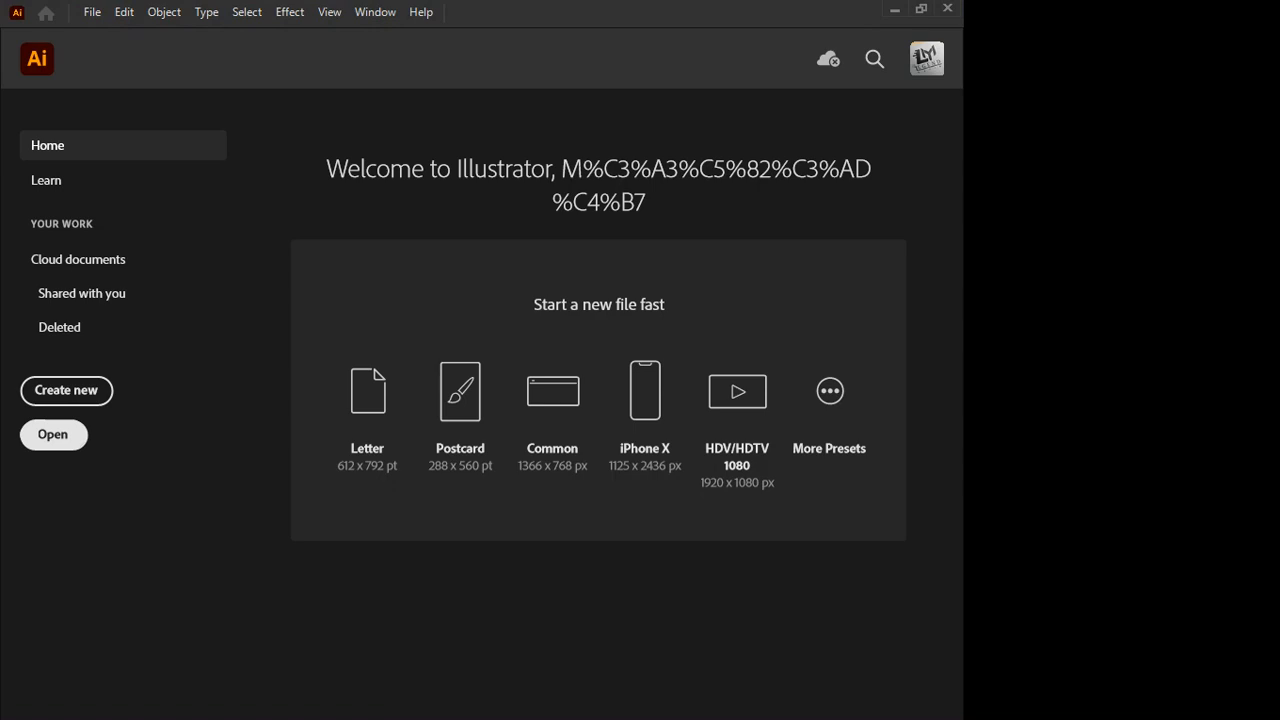
Start a new document from the Web Common preset, 1366 x 768 px, keeping the units in pixels.
{"action": "left_click", "coordinate": [66, 390]}
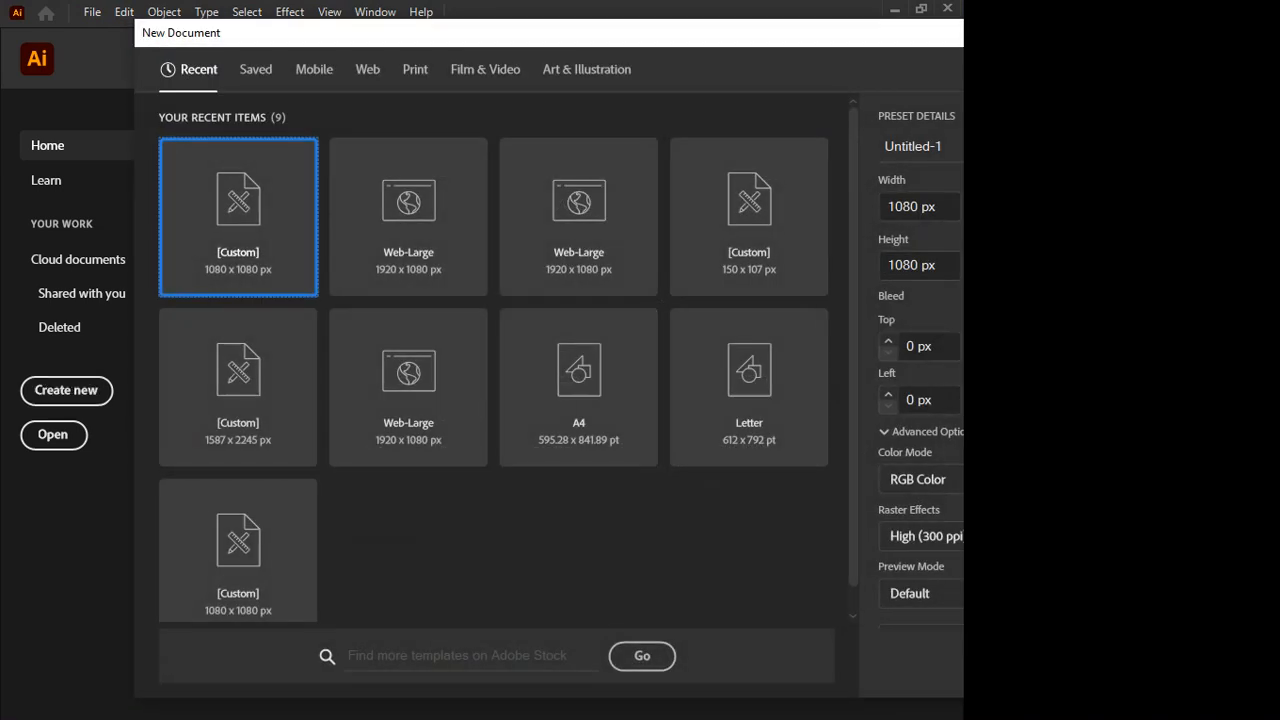
{"action": "left_click_drag", "start_coordinate": [506, 33], "coordinate": [360, 24]}
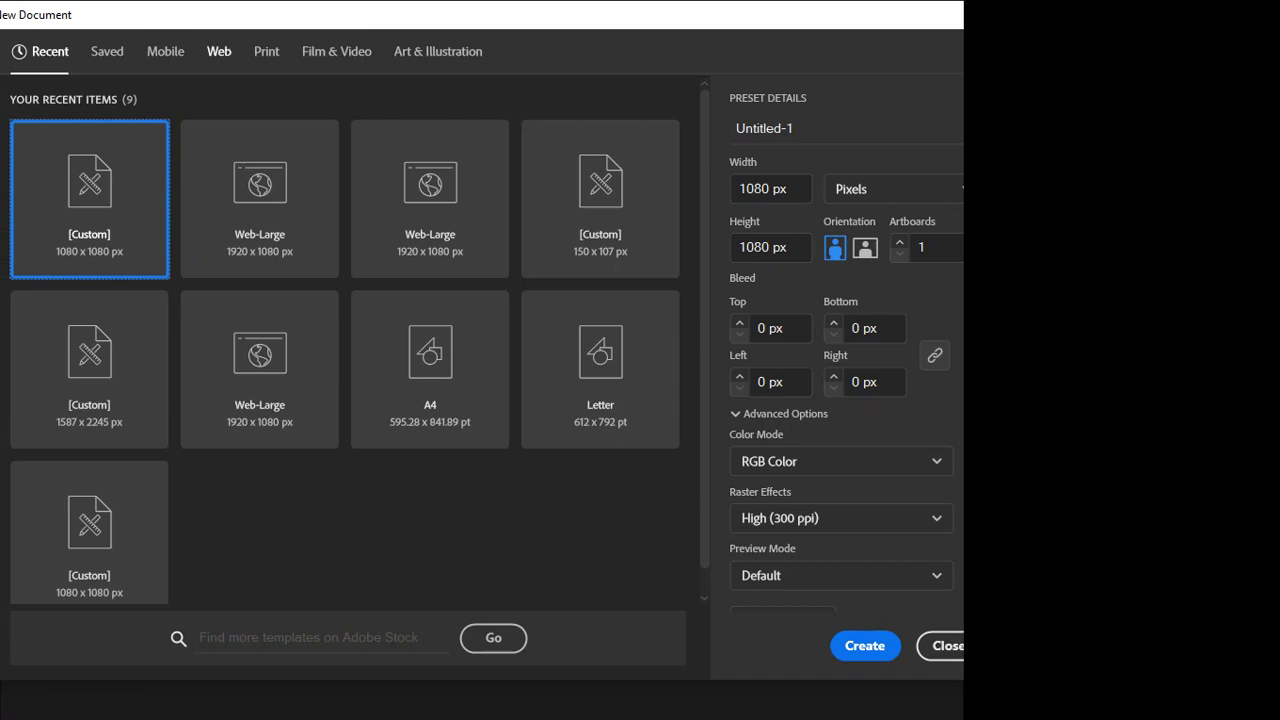
{"action": "left_click", "coordinate": [219, 51]}
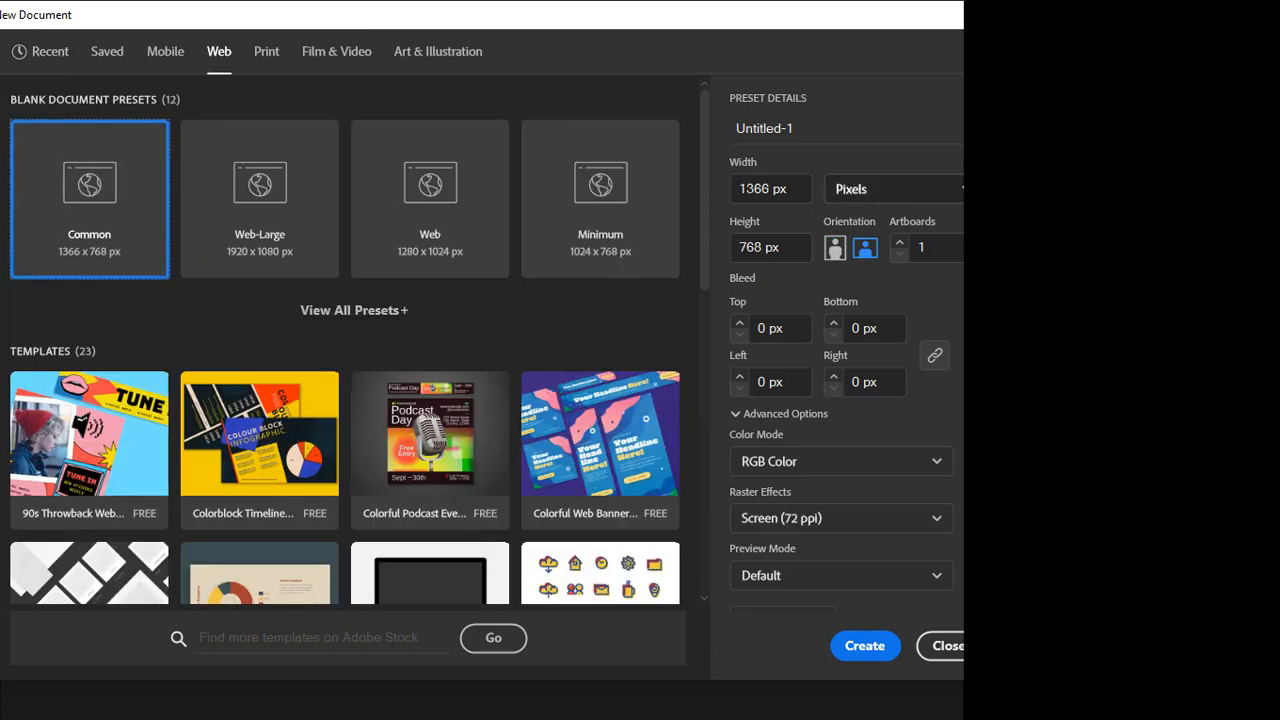
{"action": "left_click_drag", "start_coordinate": [788, 189], "coordinate": [738, 189]}
{"action": "key", "text": "Tab"}
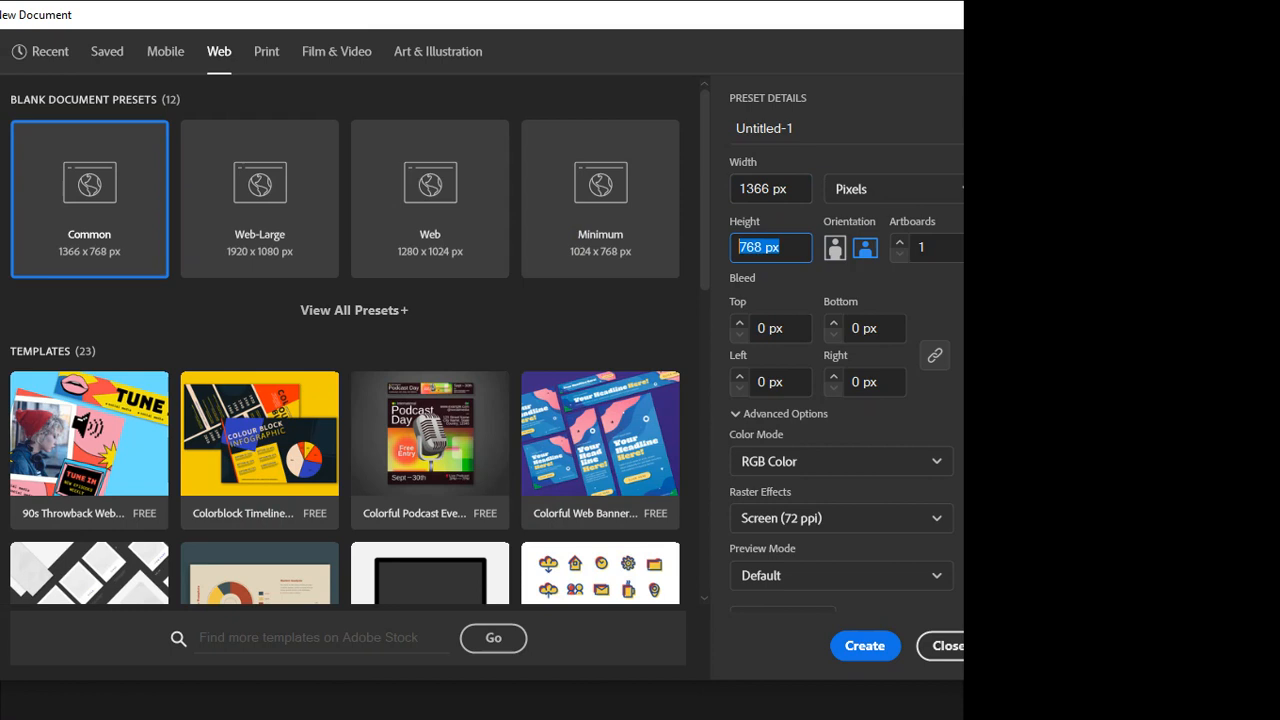
{"action": "left_click", "coordinate": [880, 189]}
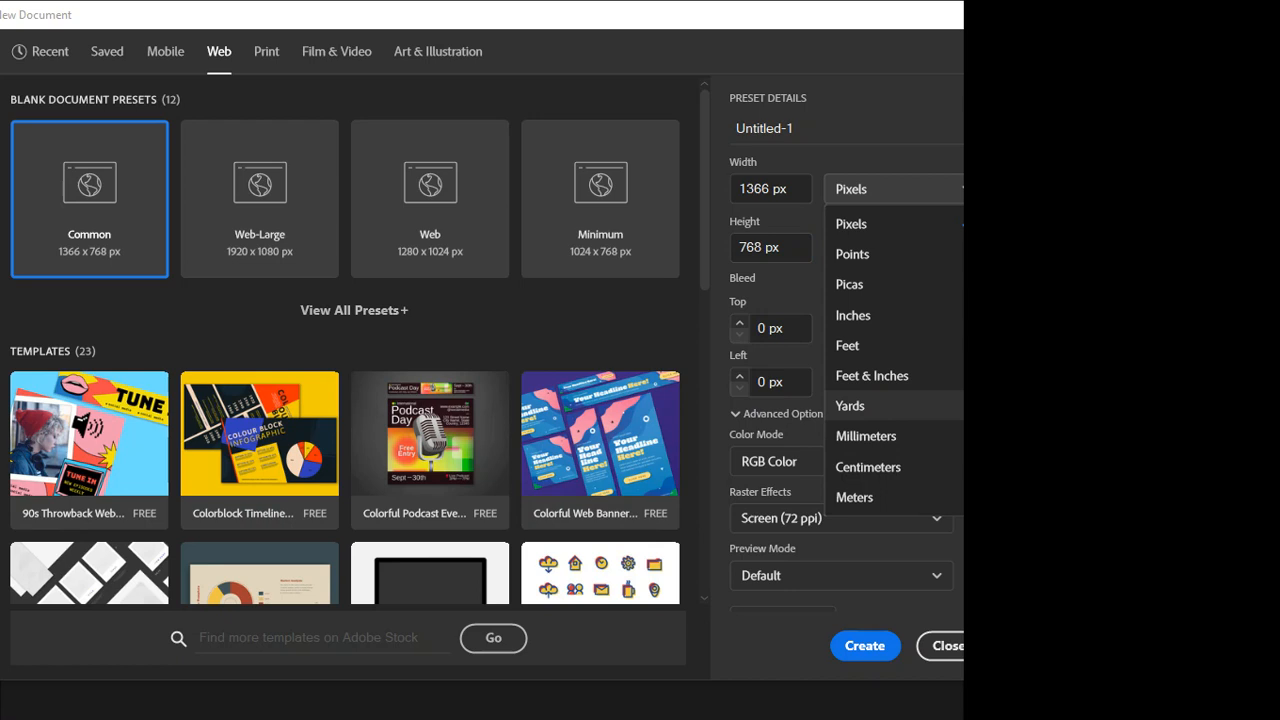
{"action": "left_click", "coordinate": [893, 224]}
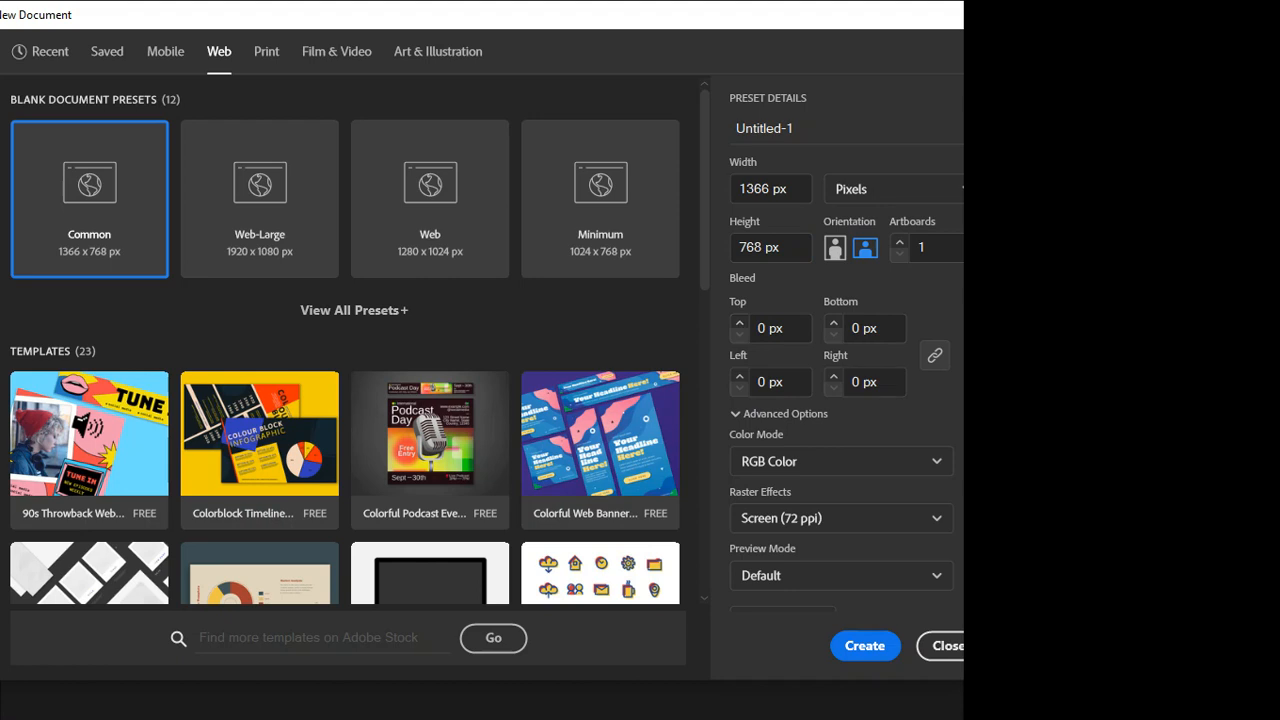
Keep the color mode on RGB Color, set raster effects to High (300 ppi) and create the document.
{"action": "left_click", "coordinate": [840, 461]}
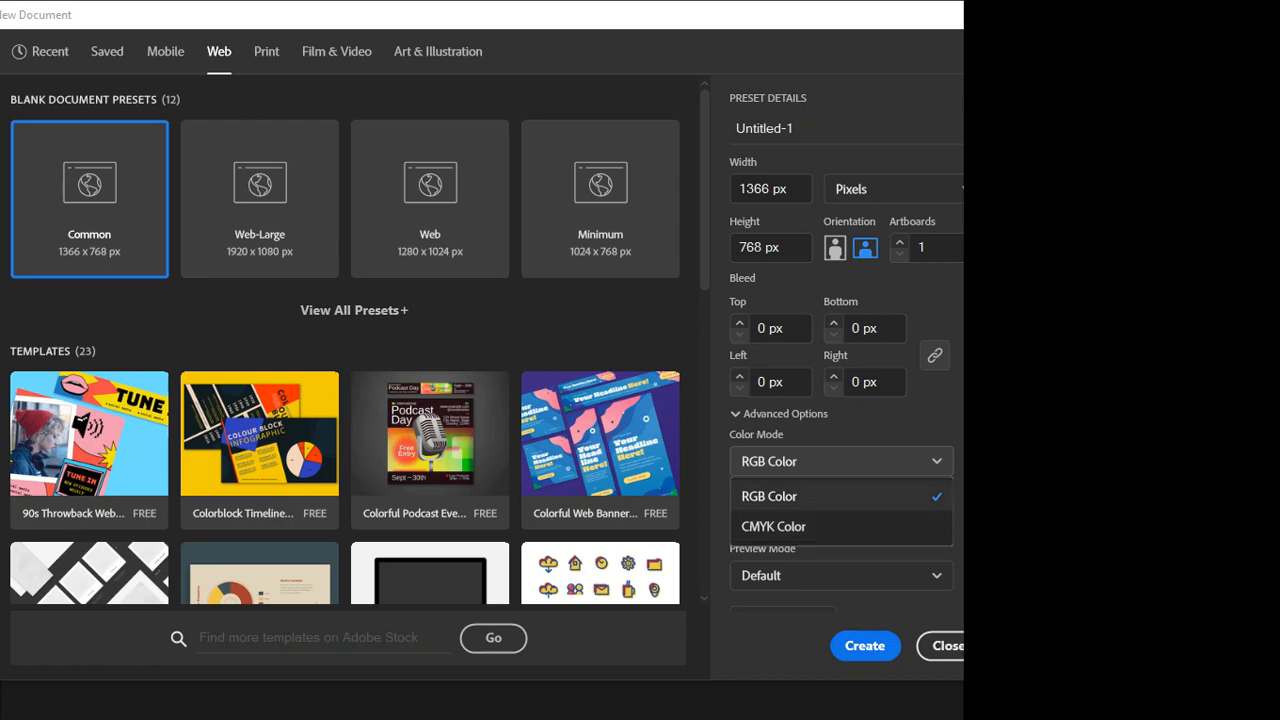
{"action": "left_click", "coordinate": [839, 496]}
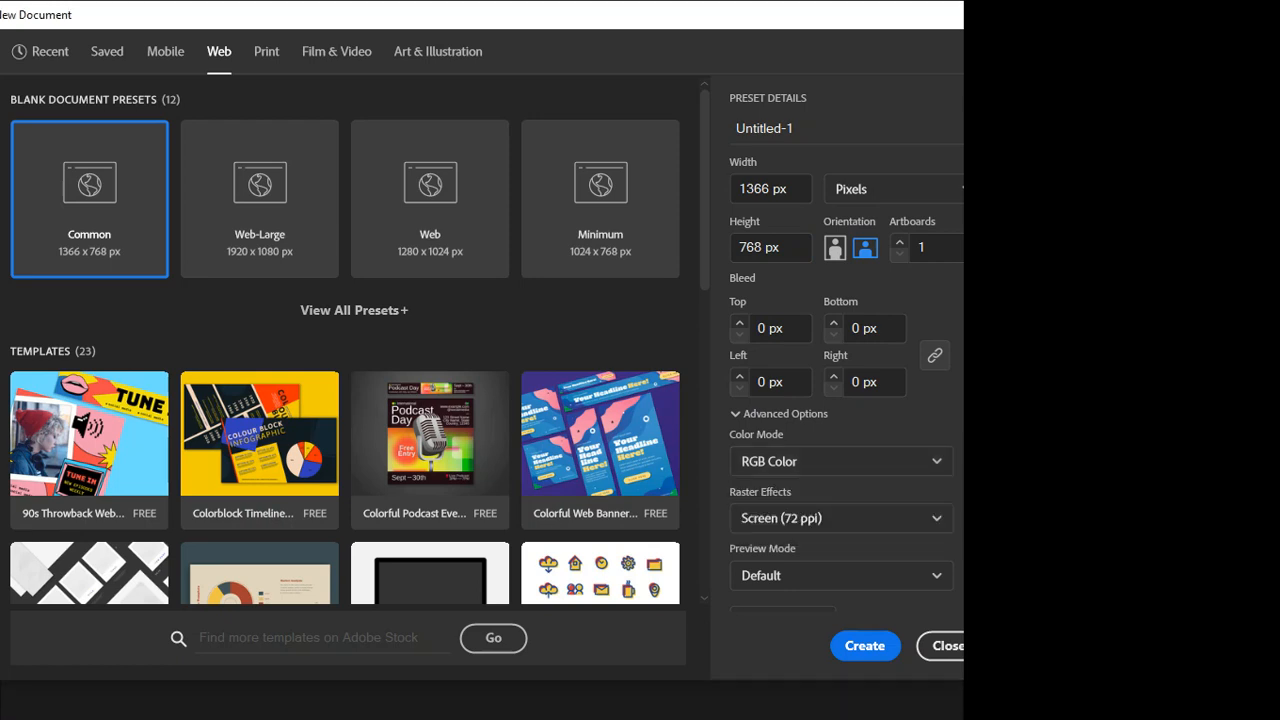
{"action": "left_click", "coordinate": [840, 518]}
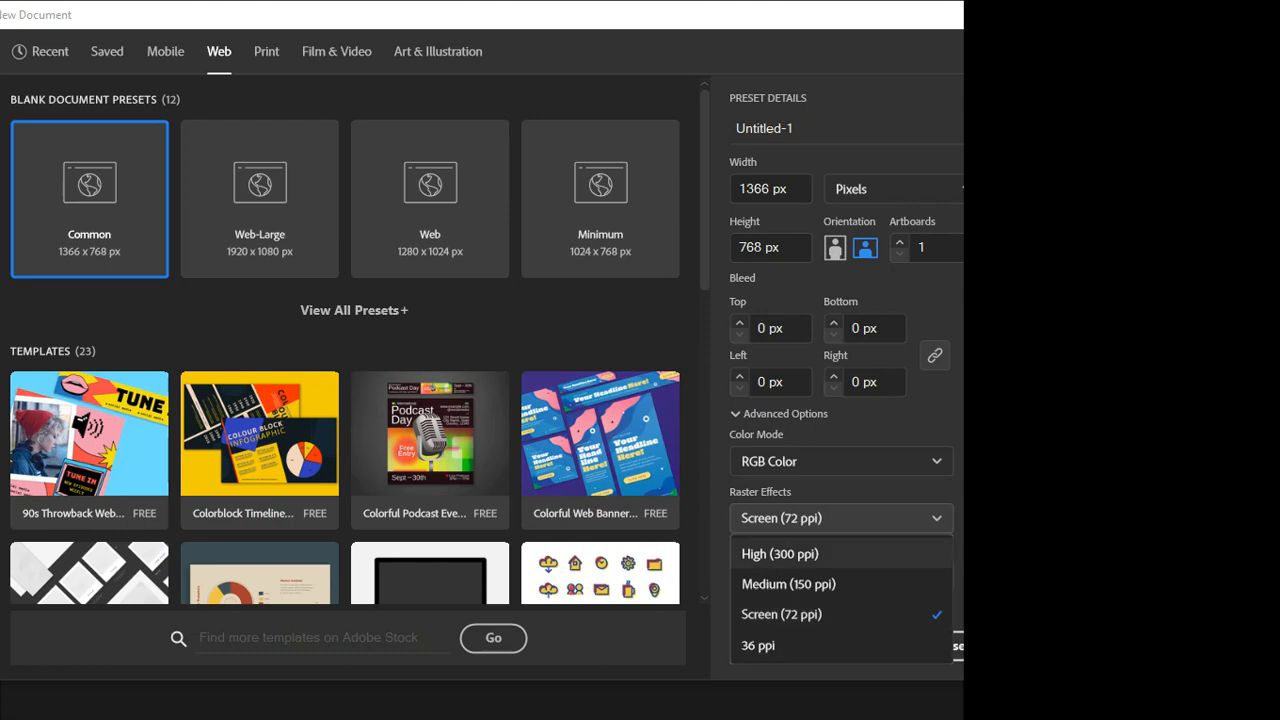
{"action": "left_click", "coordinate": [780, 553]}
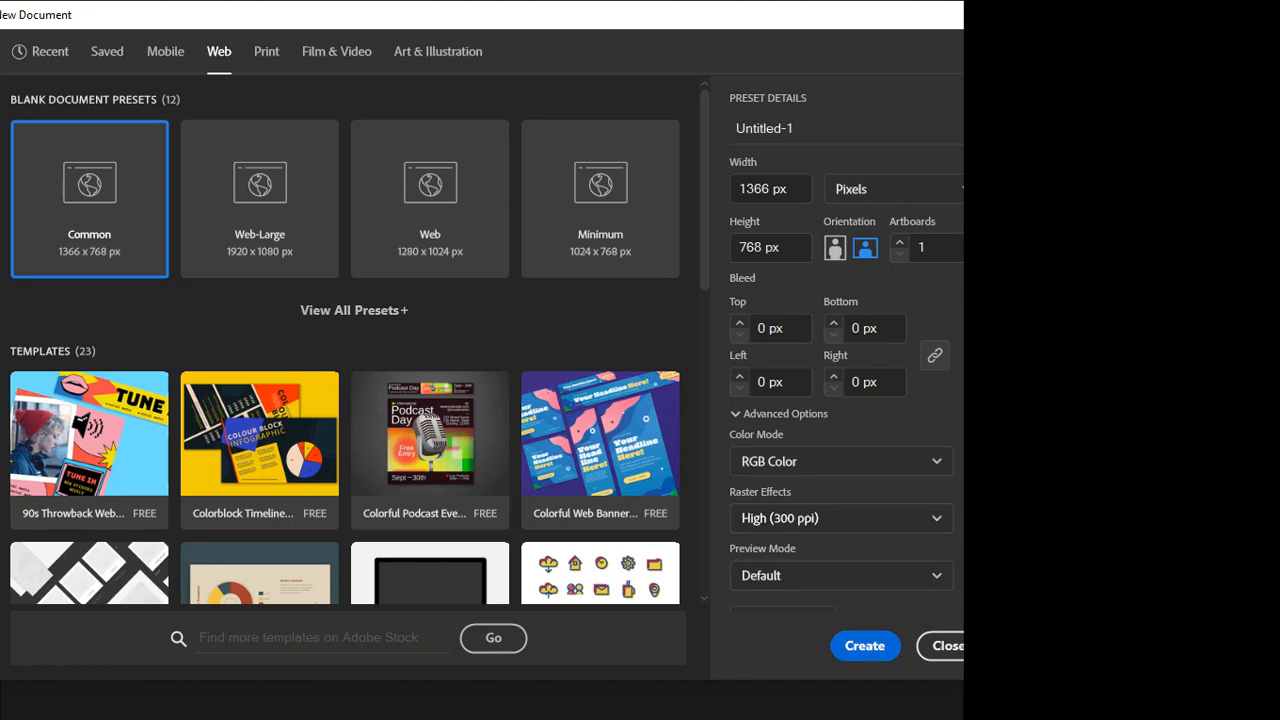
{"action": "key", "text": "Escape"}
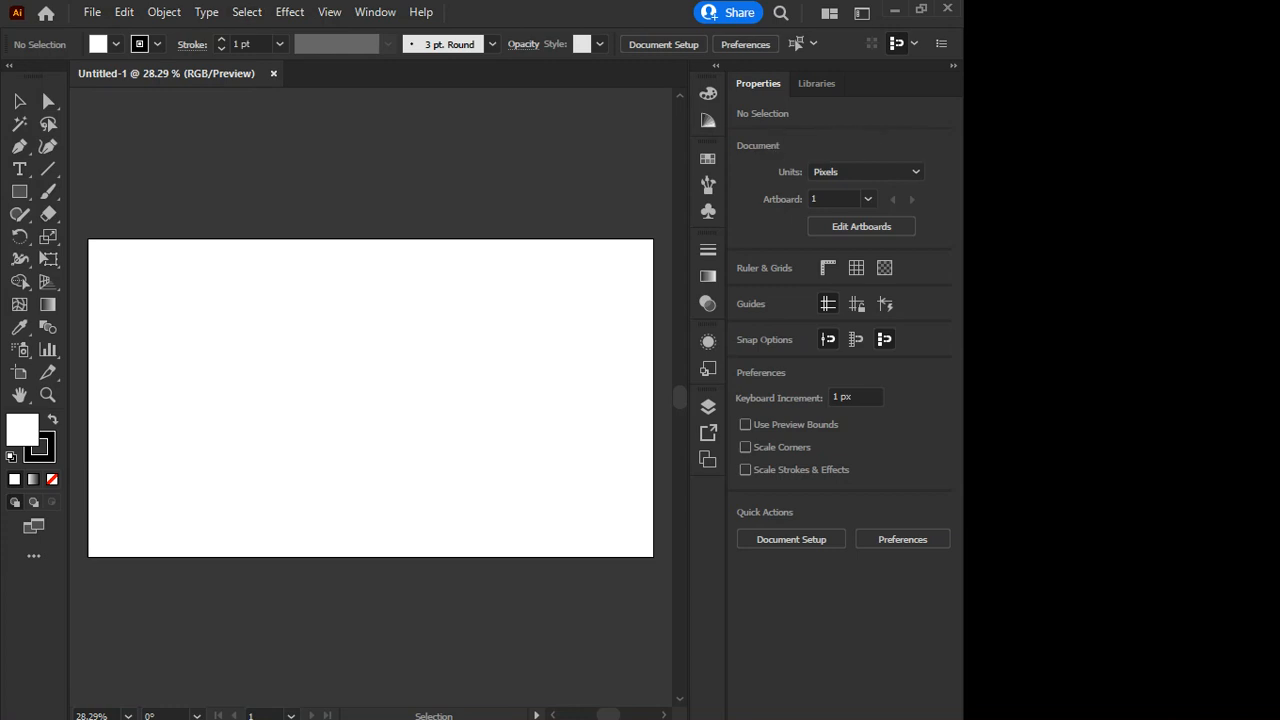
{"action": "left_click", "coordinate": [816, 83]}
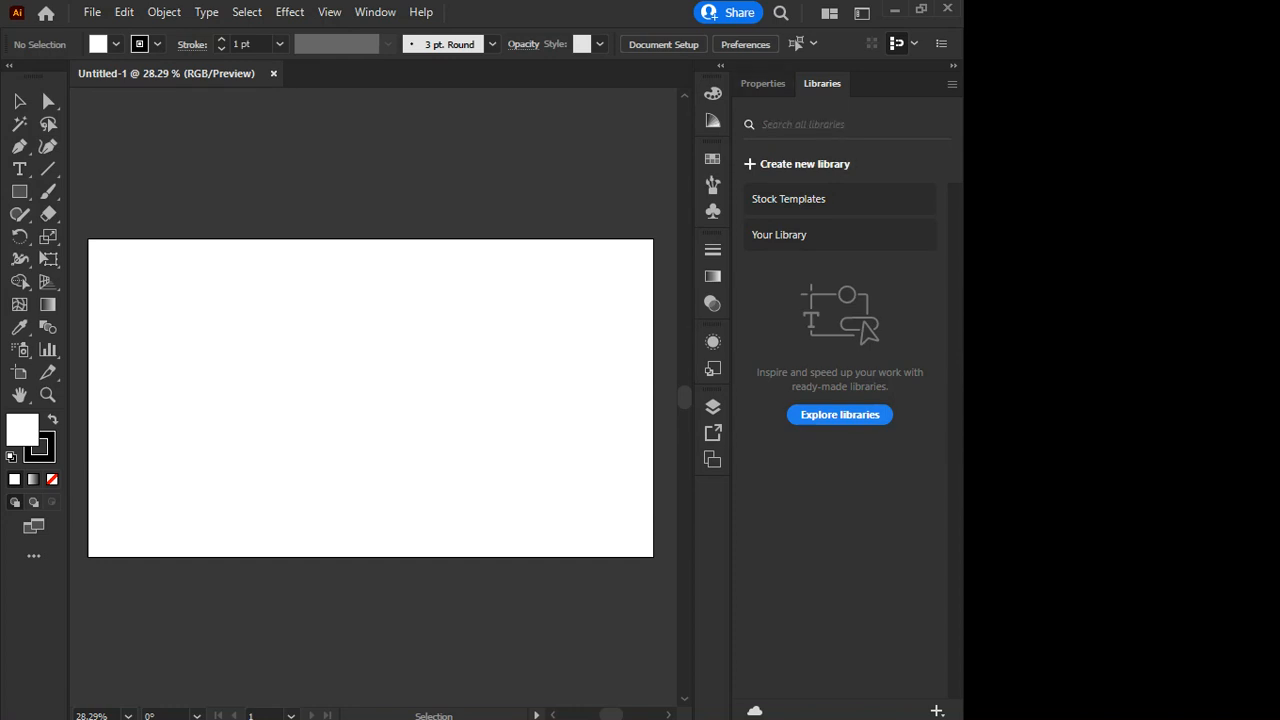
{"action": "left_click", "coordinate": [758, 83]}
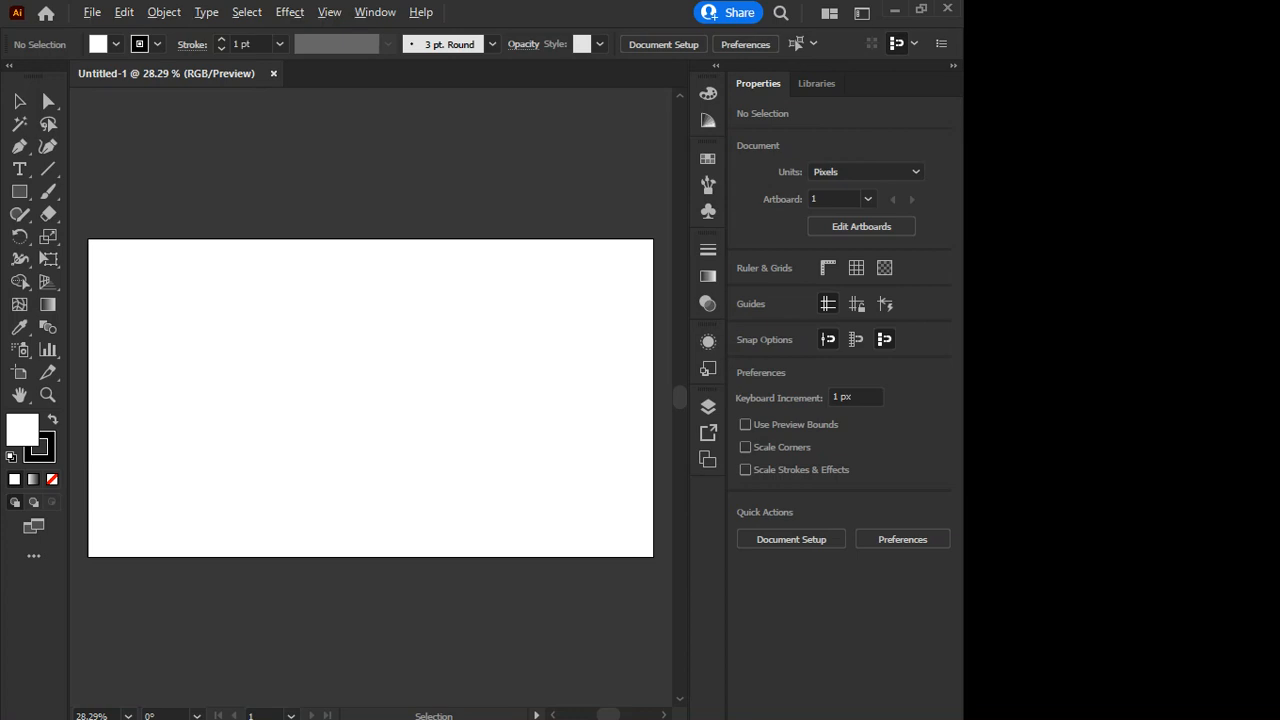
{"action": "scroll", "coordinate": [370, 350], "scroll_direction": "up", "scroll_amount": 6}
{"action": "scroll", "coordinate": [333, 343], "scroll_direction": "up", "scroll_amount": 3}
{"action": "scroll", "coordinate": [333, 343], "scroll_direction": "down", "scroll_amount": 3}
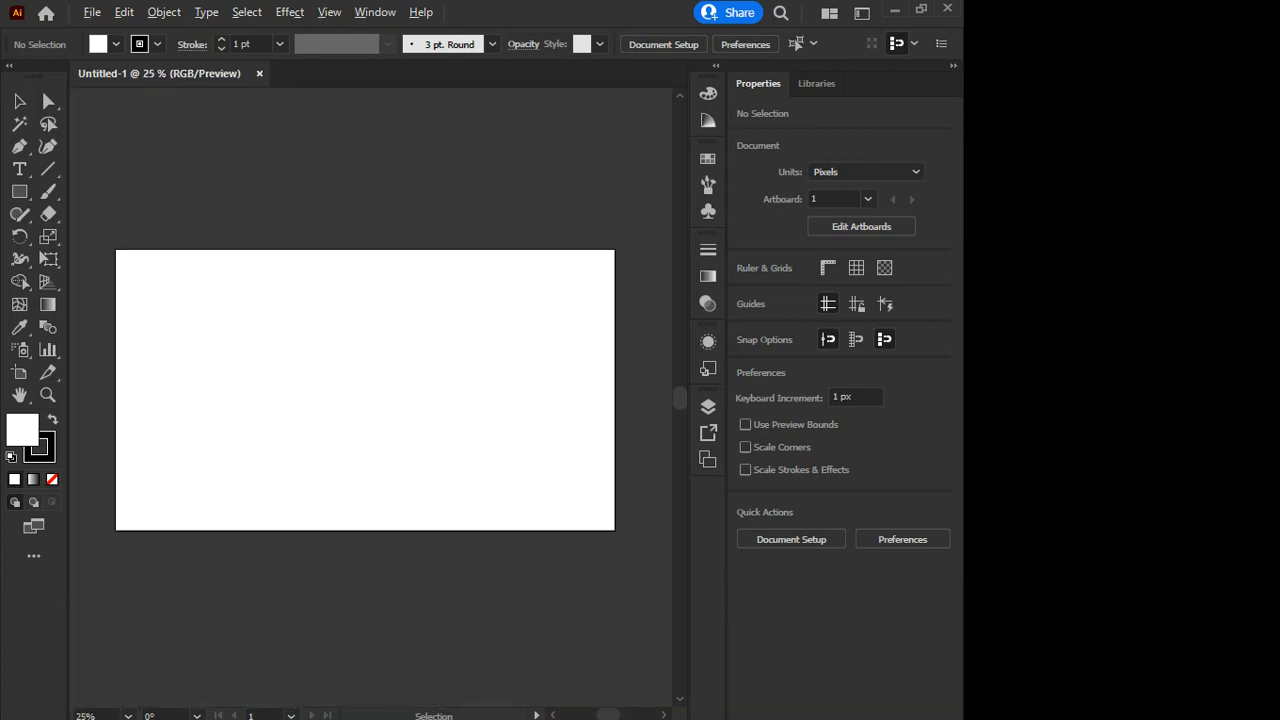
{"action": "scroll", "coordinate": [333, 396], "scroll_direction": "up", "scroll_amount": 3}
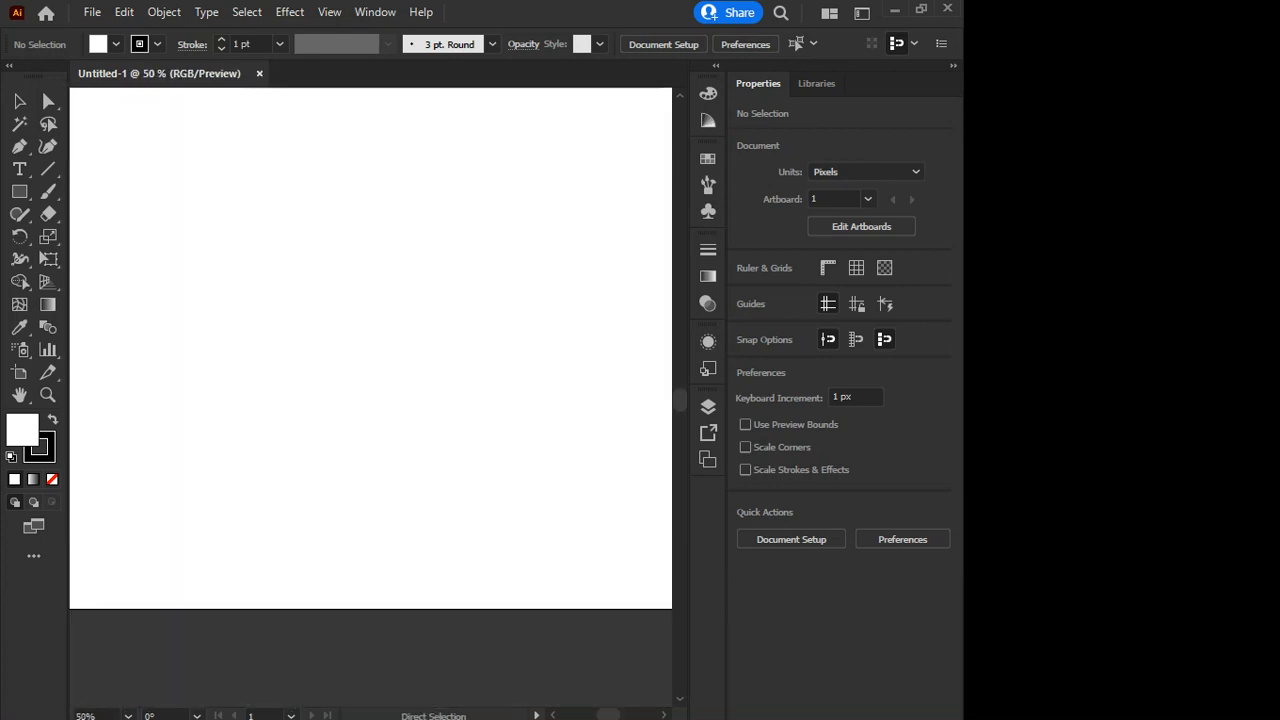
{"action": "scroll", "coordinate": [333, 396], "scroll_direction": "down", "scroll_amount": 3}
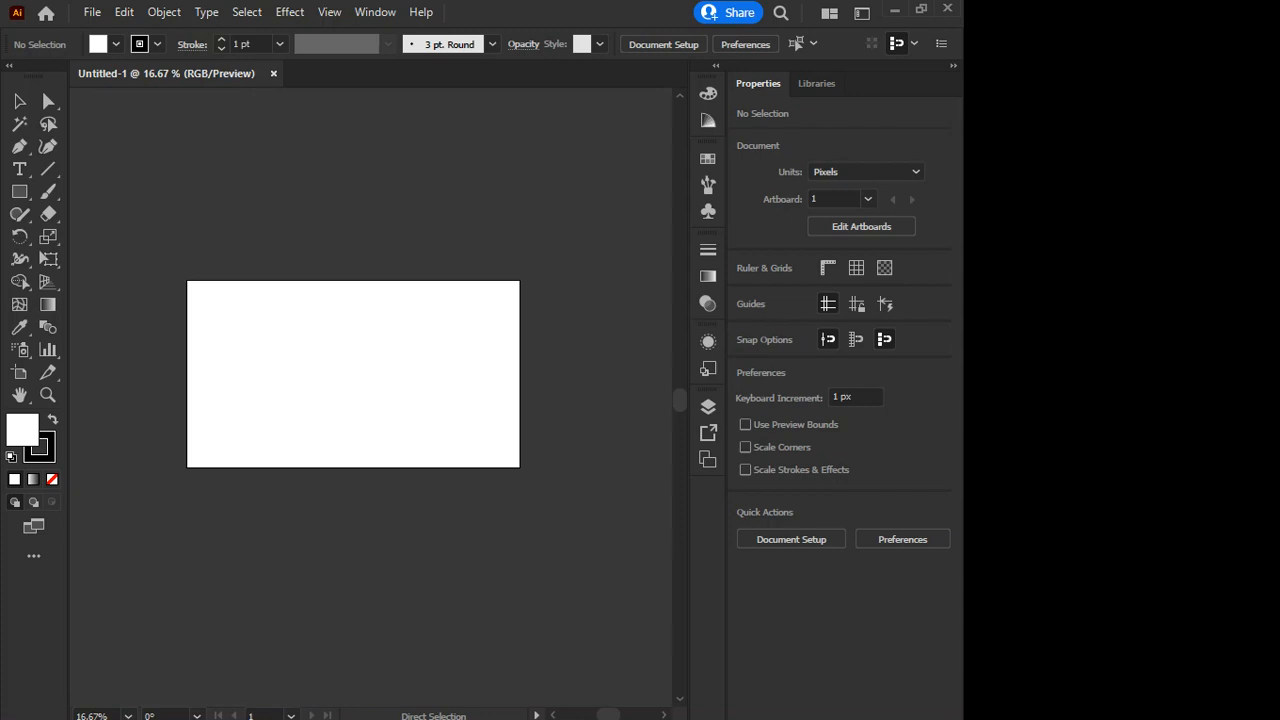
{"action": "scroll", "coordinate": [330, 344], "scroll_direction": "up", "scroll_amount": 2}
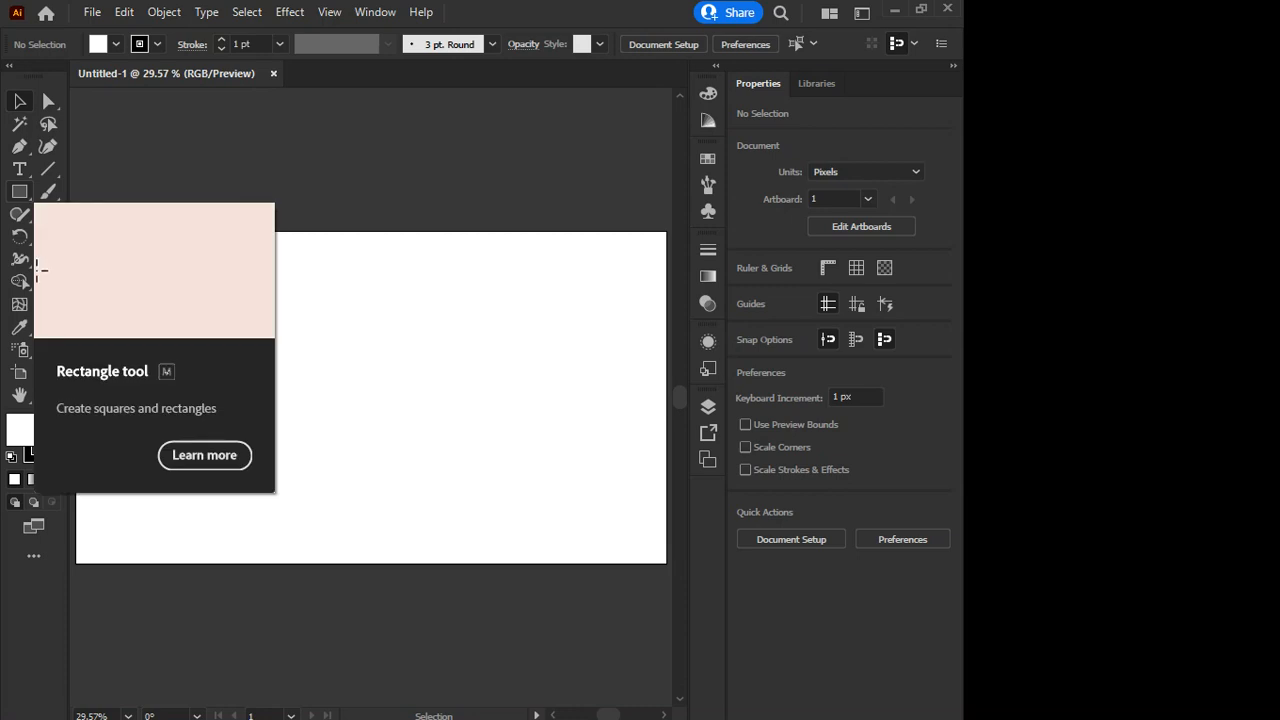
Draw a rectangle about 565 x 298 px in the upper-left area of the artboard and deselect it.
{"action": "left_click", "coordinate": [19, 191]}
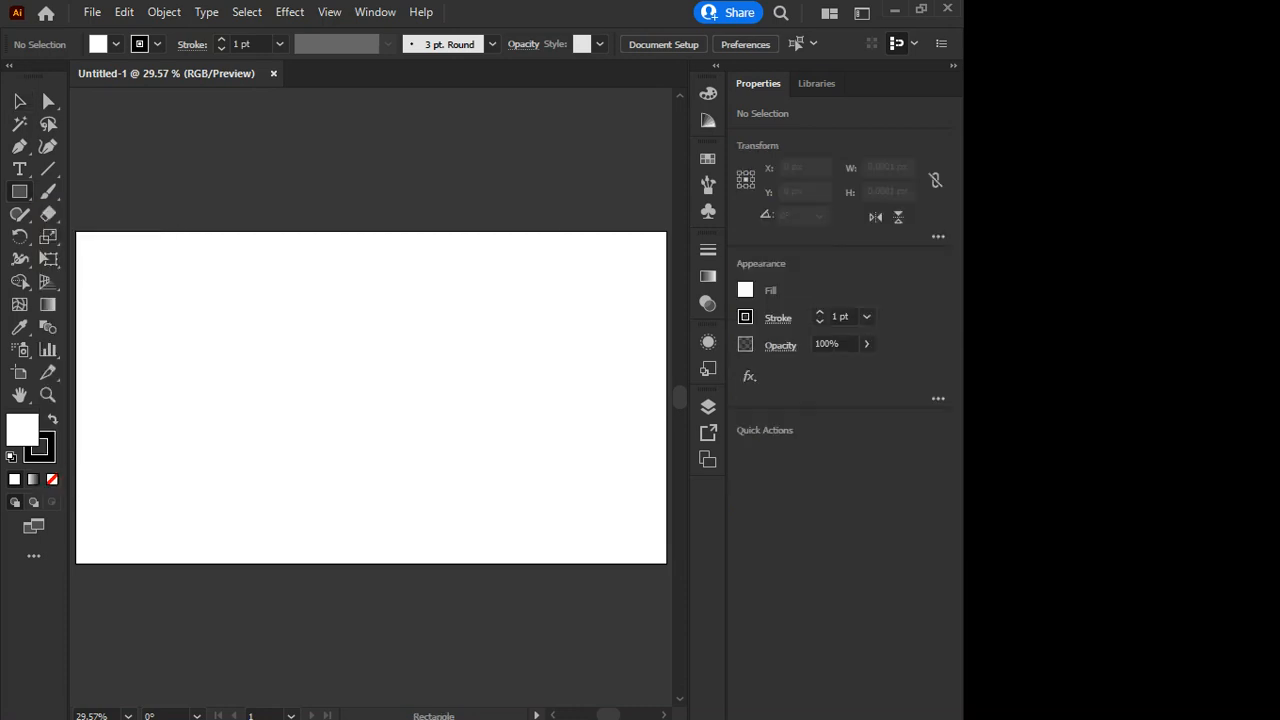
{"action": "left_click_drag", "start_coordinate": [159, 268], "coordinate": [404, 397]}
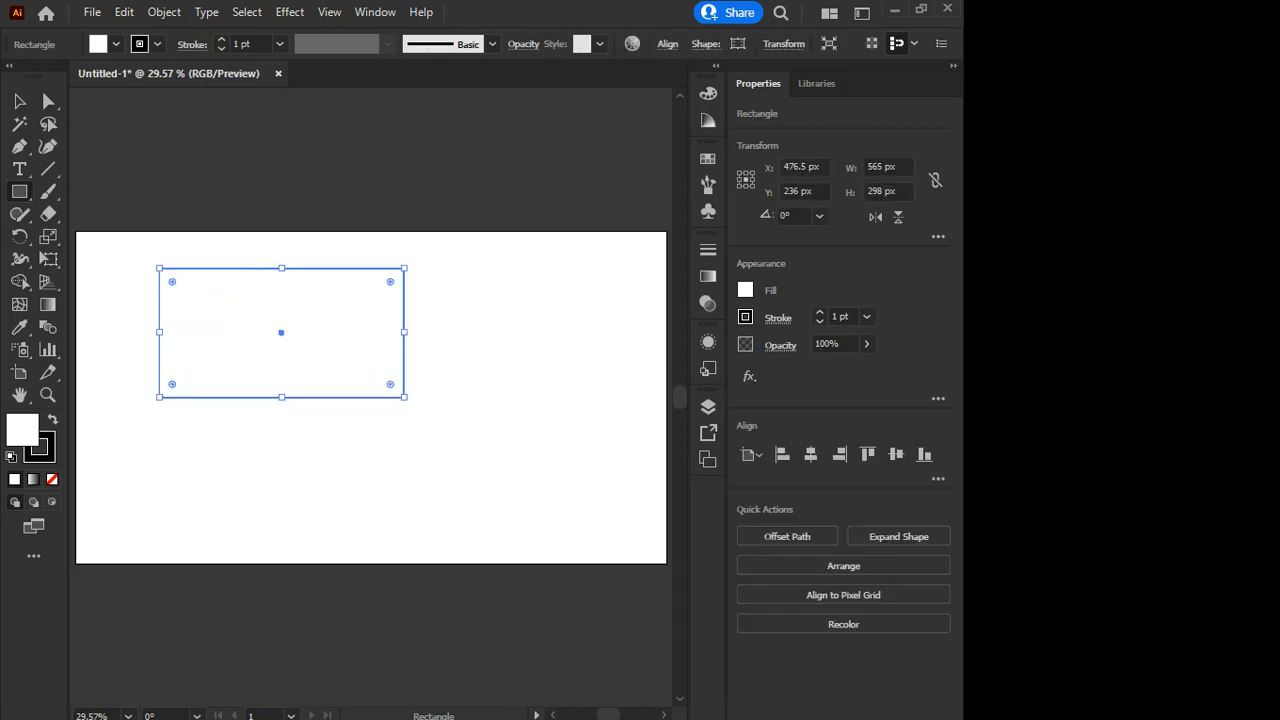
{"action": "scroll", "coordinate": [403, 426], "scroll_direction": "up", "scroll_amount": 5}
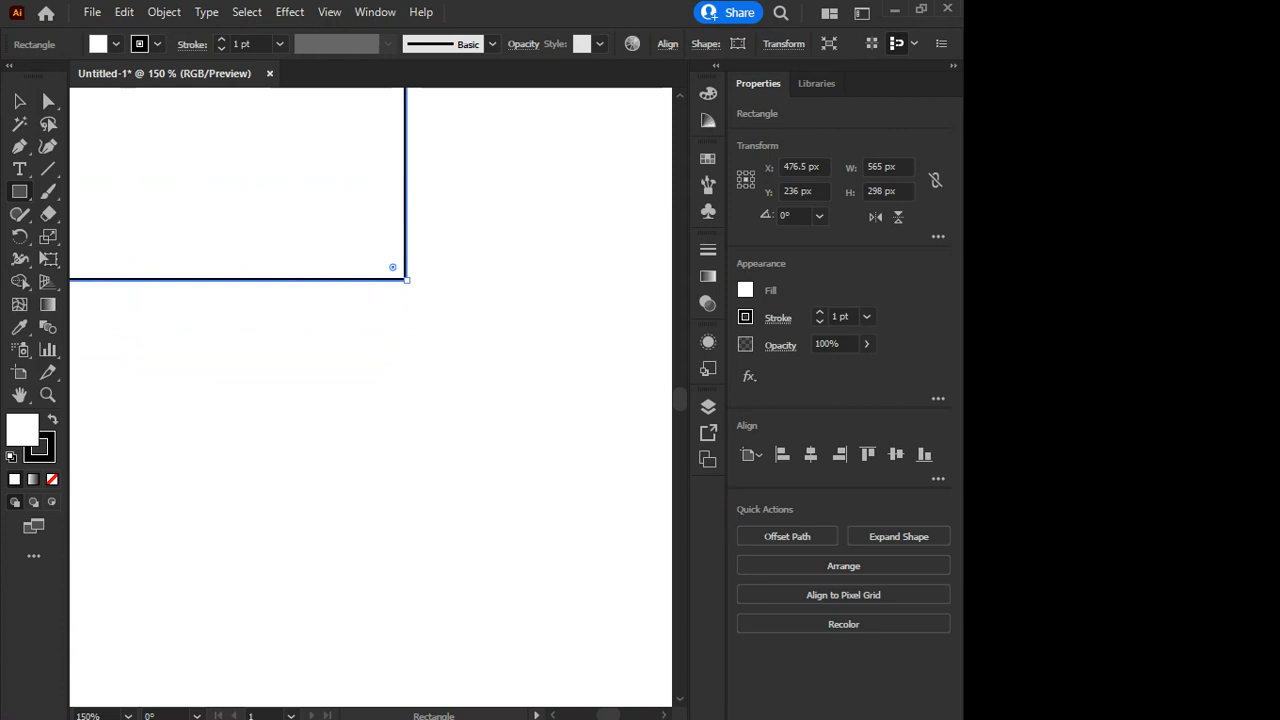
{"action": "key", "text": "v"}
{"action": "key", "text": "ctrl+shift+a"}
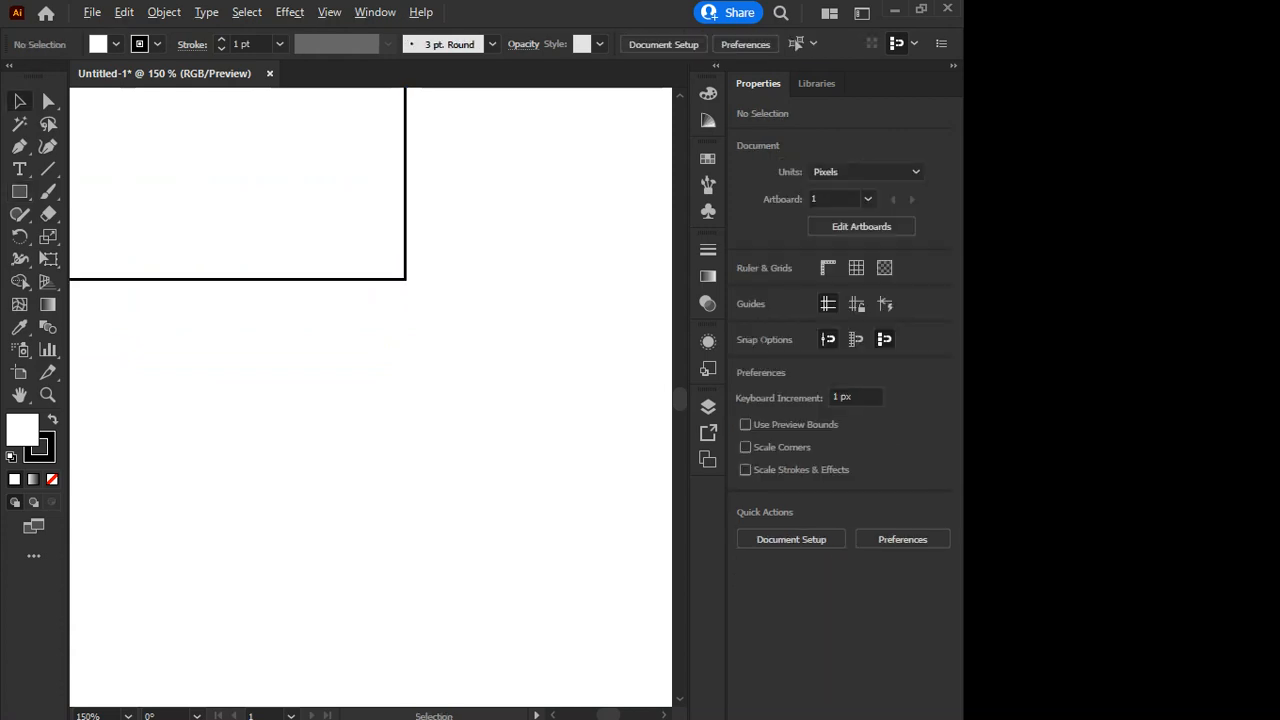
{"action": "scroll", "coordinate": [418, 299], "scroll_direction": "down", "scroll_amount": 5}
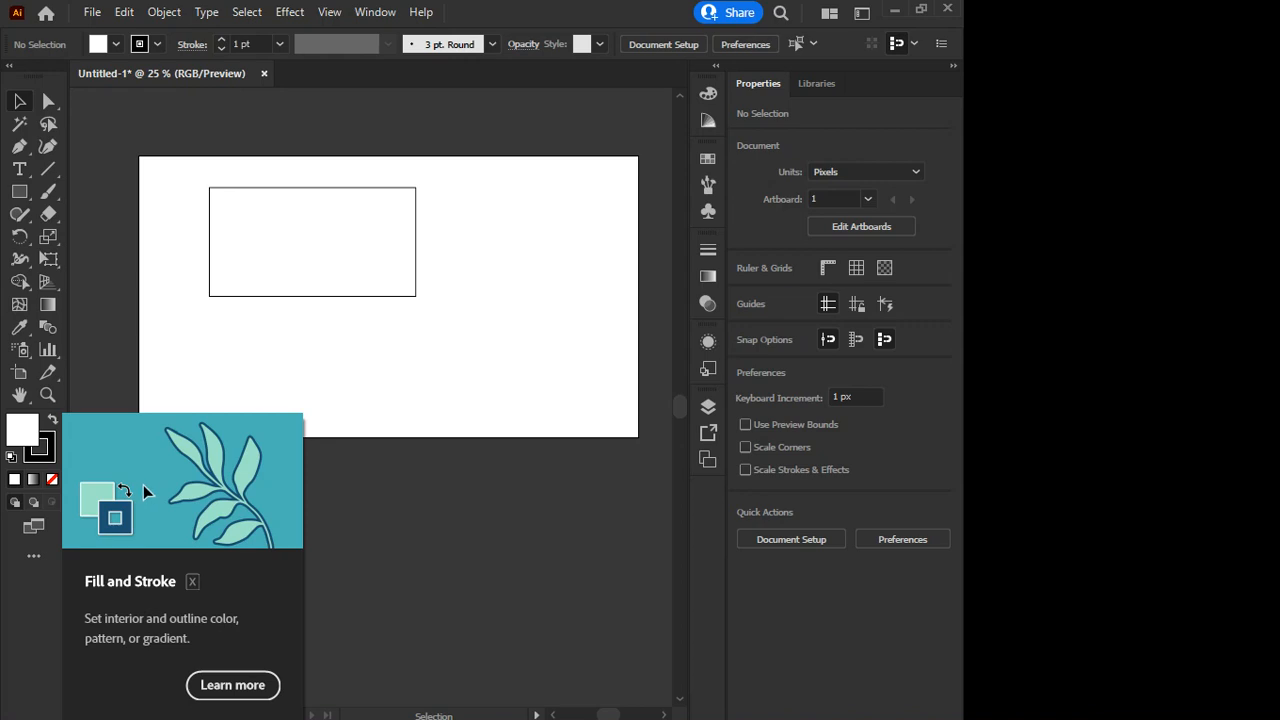
Set the fill color to red E52020 with nothing selected.
{"action": "double_click", "coordinate": [22, 430]}
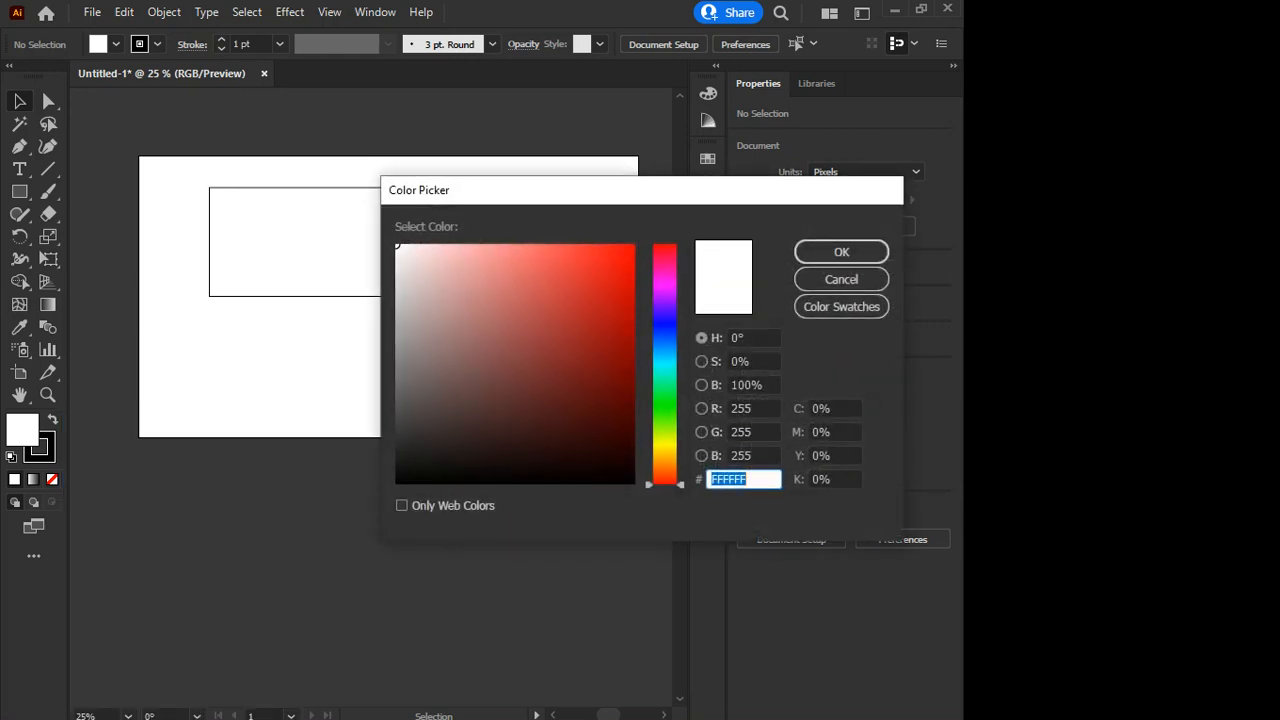
{"action": "left_click_drag", "start_coordinate": [597, 273], "coordinate": [601, 268]}
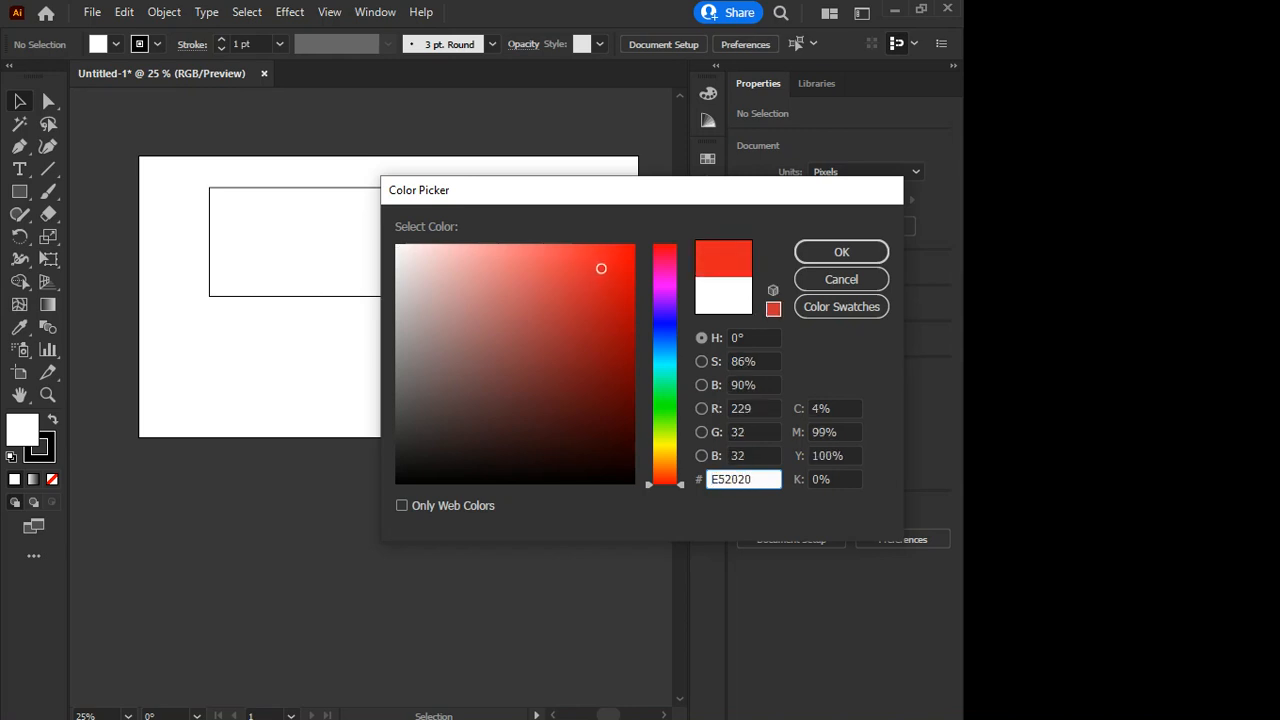
{"action": "left_click", "coordinate": [841, 251]}
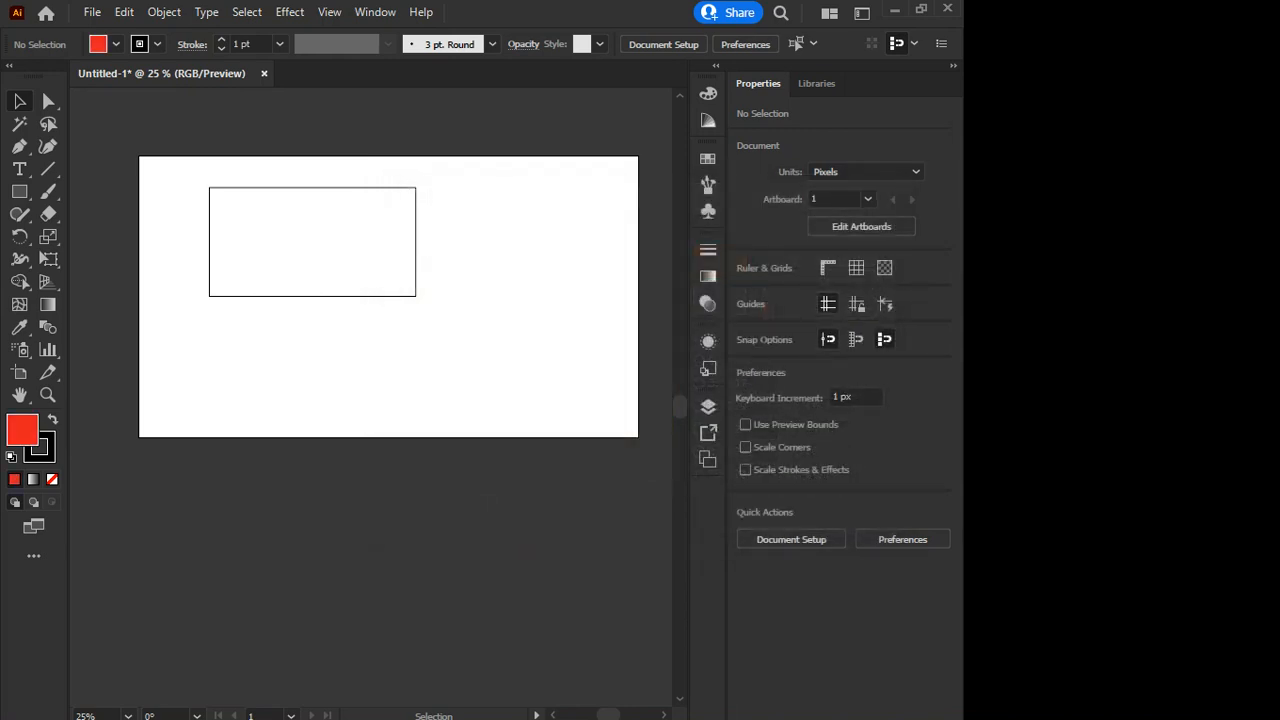
Move the rectangle slightly down and right to about X 512.5, Y 357 px and fill it with red CC0E0E.
{"action": "left_click_drag", "start_coordinate": [312, 242], "coordinate": [325, 286]}
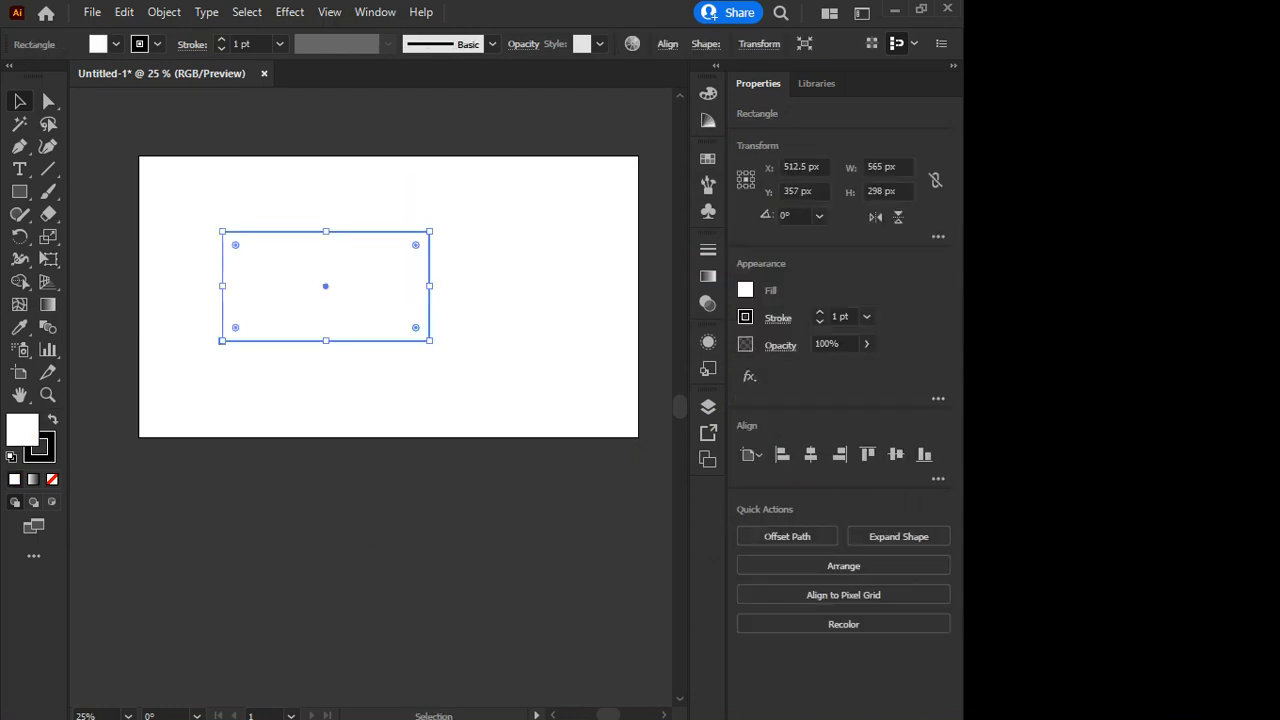
{"action": "double_click", "coordinate": [22, 429]}
{"action": "left_click", "coordinate": [617, 291]}
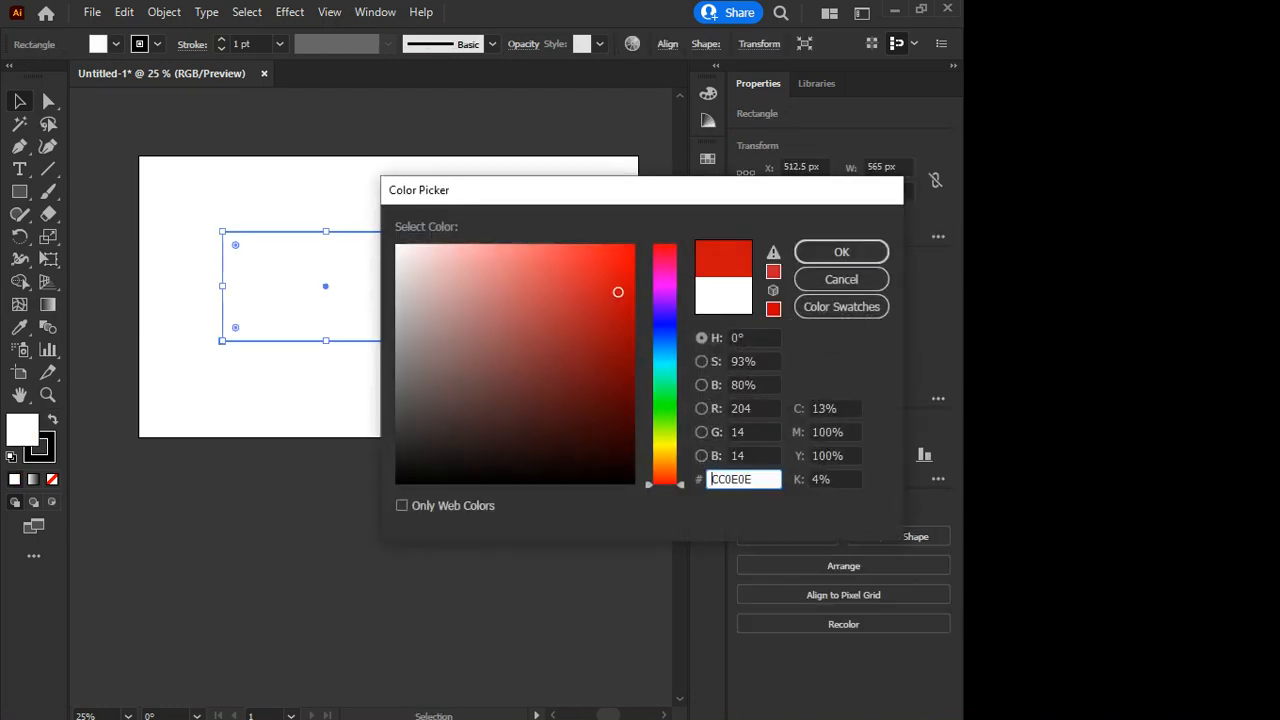
{"action": "left_click", "coordinate": [841, 251]}
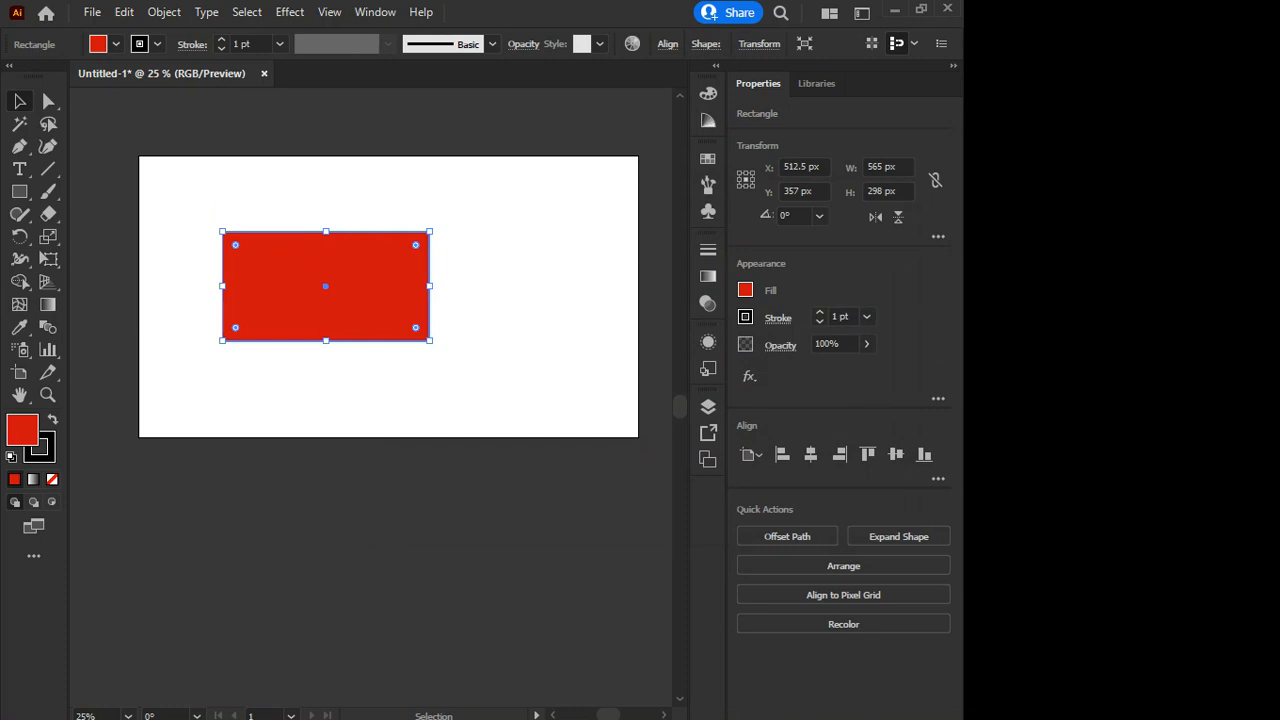
{"action": "key", "text": "ctrl+shift+a"}
Set the red rectangle's stroke to None and deselect it.
{"action": "scroll", "coordinate": [360, 368], "scroll_direction": "up", "scroll_amount": 1}
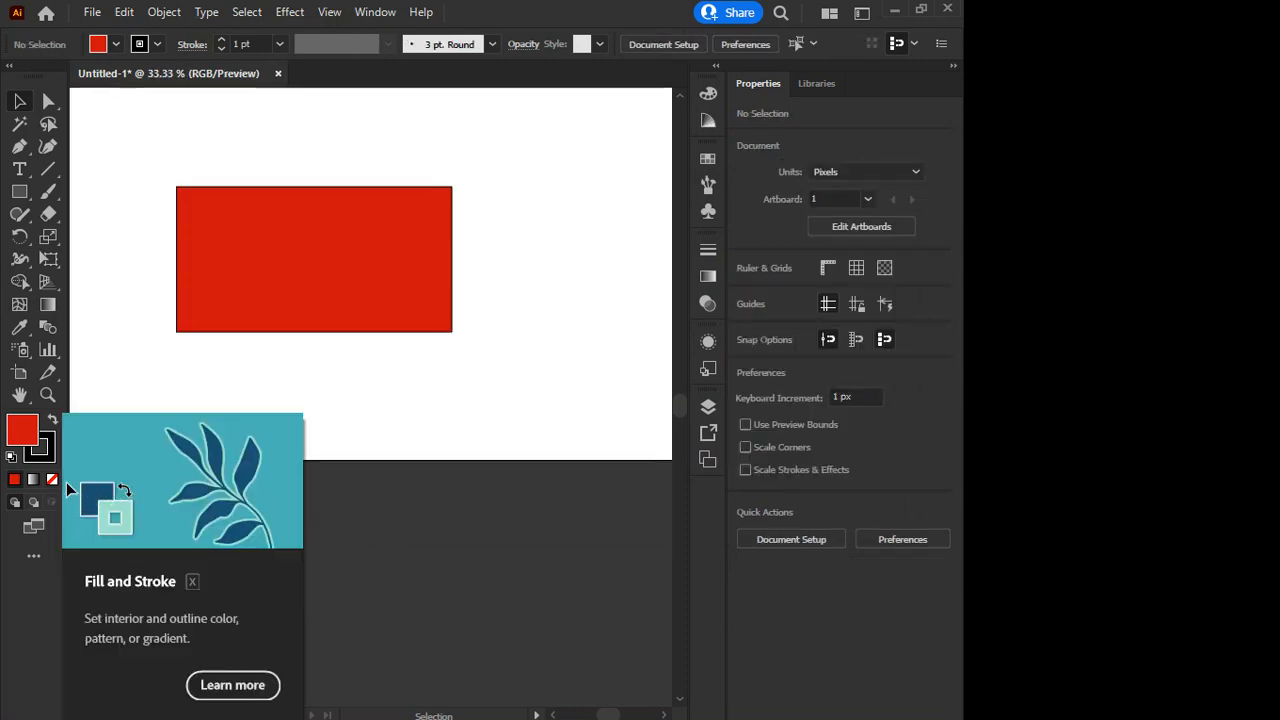
{"action": "left_click", "coordinate": [40, 447]}
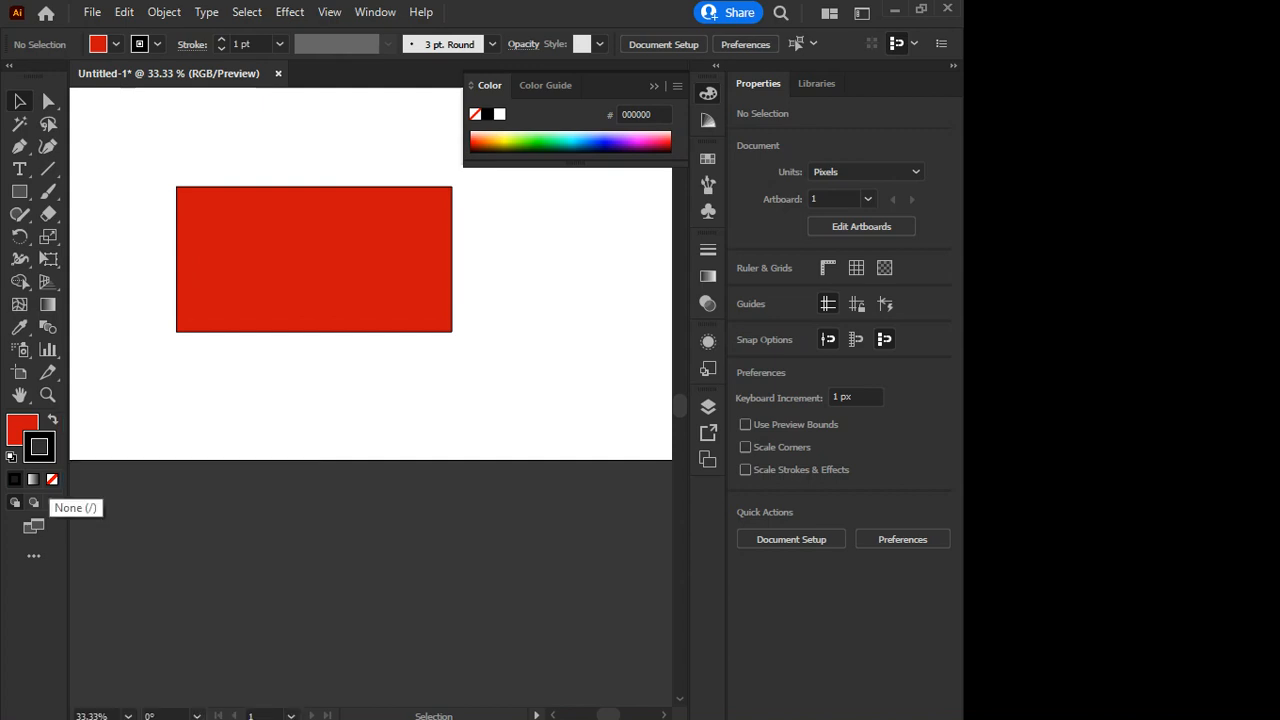
{"action": "left_click", "coordinate": [52, 479]}
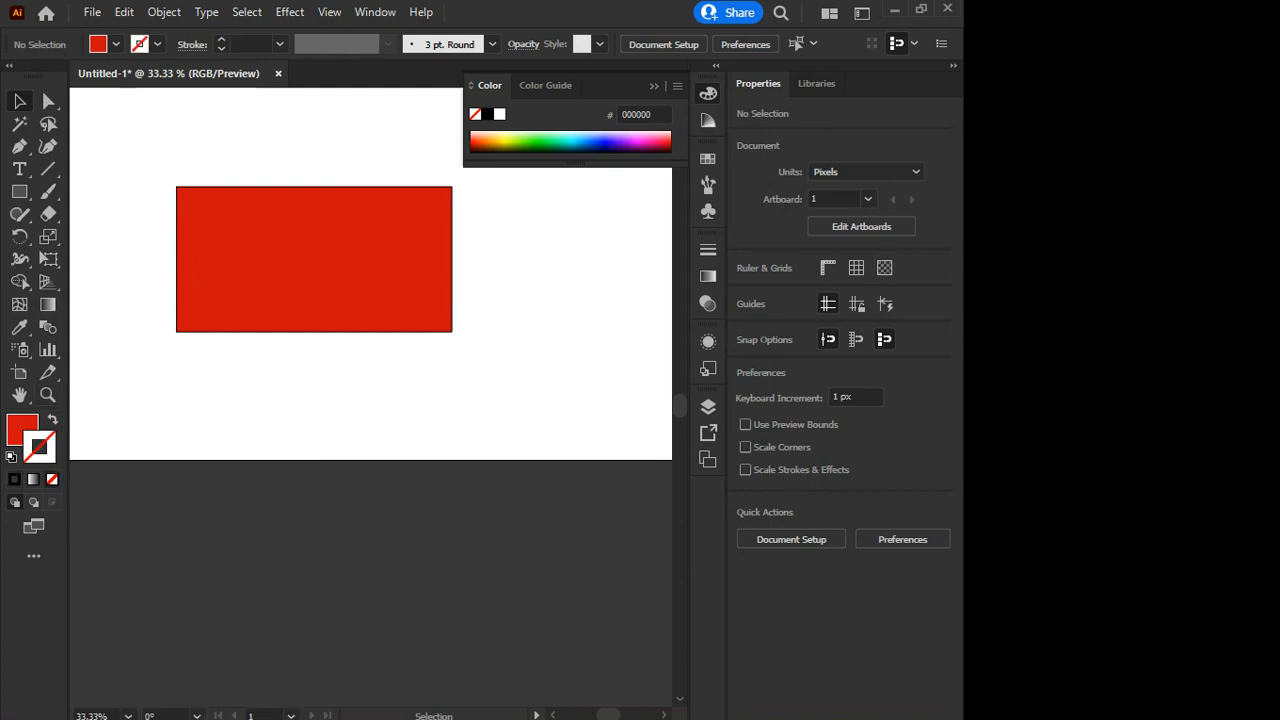
{"action": "scroll", "coordinate": [272, 357], "scroll_direction": "up", "scroll_amount": 5}
{"action": "left_click", "coordinate": [272, 204]}
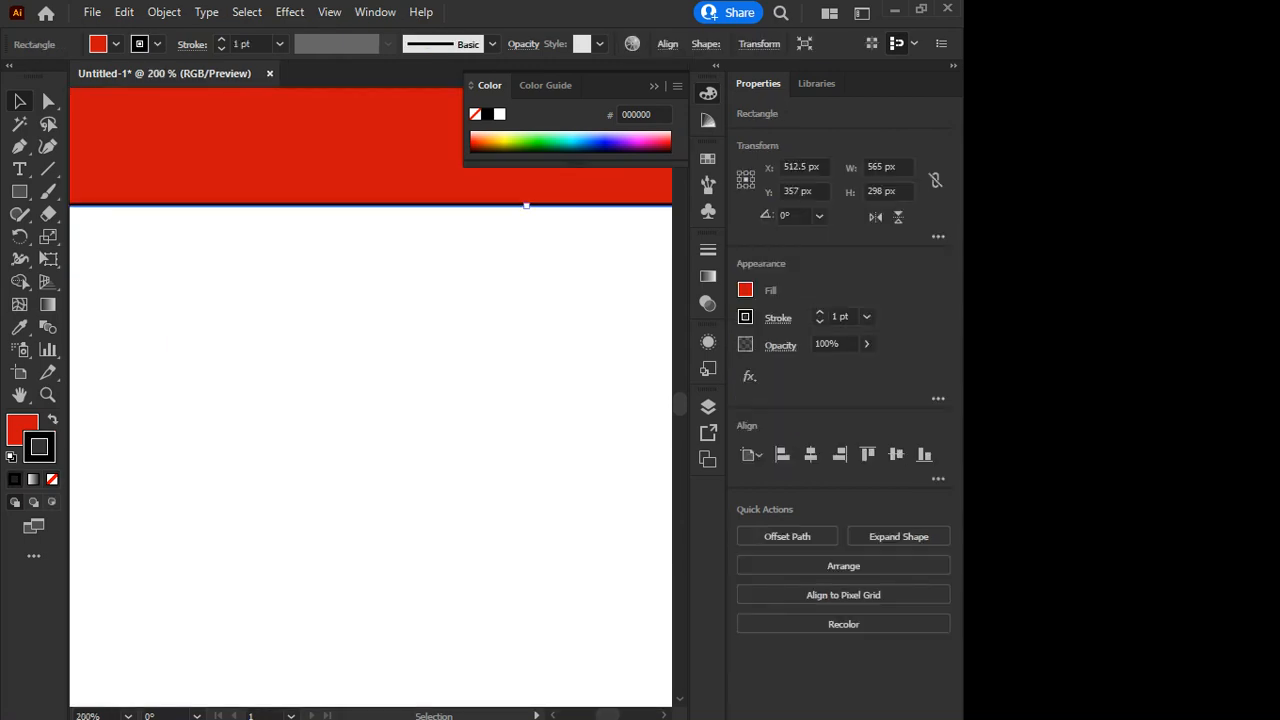
{"action": "key", "text": "slash"}
{"action": "key", "text": "ctrl+shift+a"}
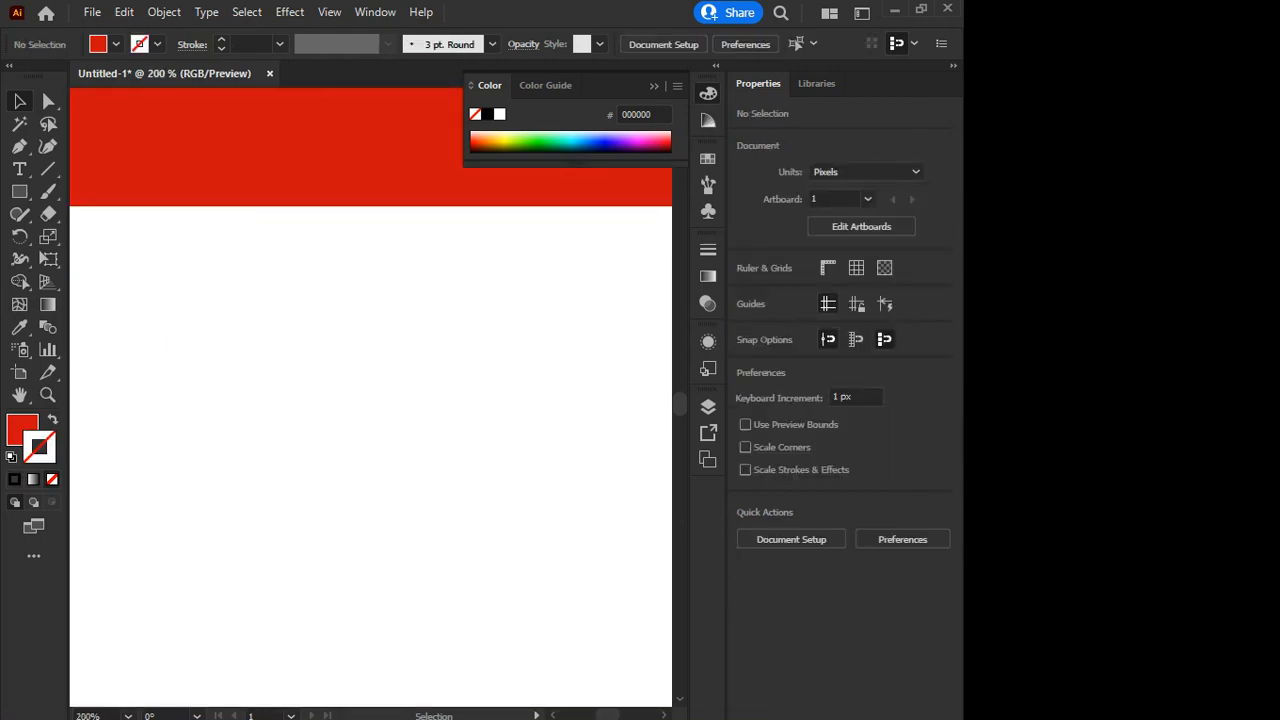
Undo the rectangle's stroke removal, redo it and clear the selection.
{"action": "scroll", "coordinate": [380, 258], "scroll_direction": "down", "scroll_amount": 4}
{"action": "scroll", "coordinate": [380, 258], "scroll_direction": "up", "scroll_amount": 1}
{"action": "key", "text": "ctrl+z"}
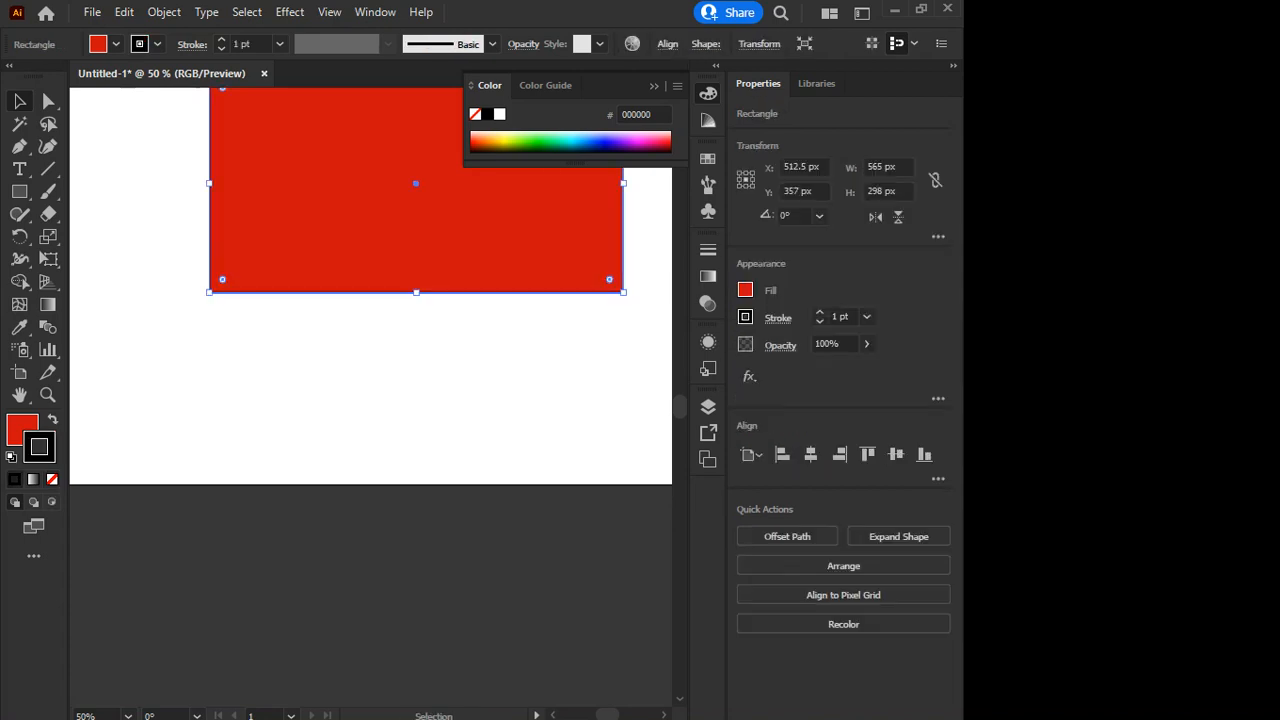
{"action": "key", "text": "ctrl+shift+z"}
{"action": "key", "text": "ctrl+shift+a"}
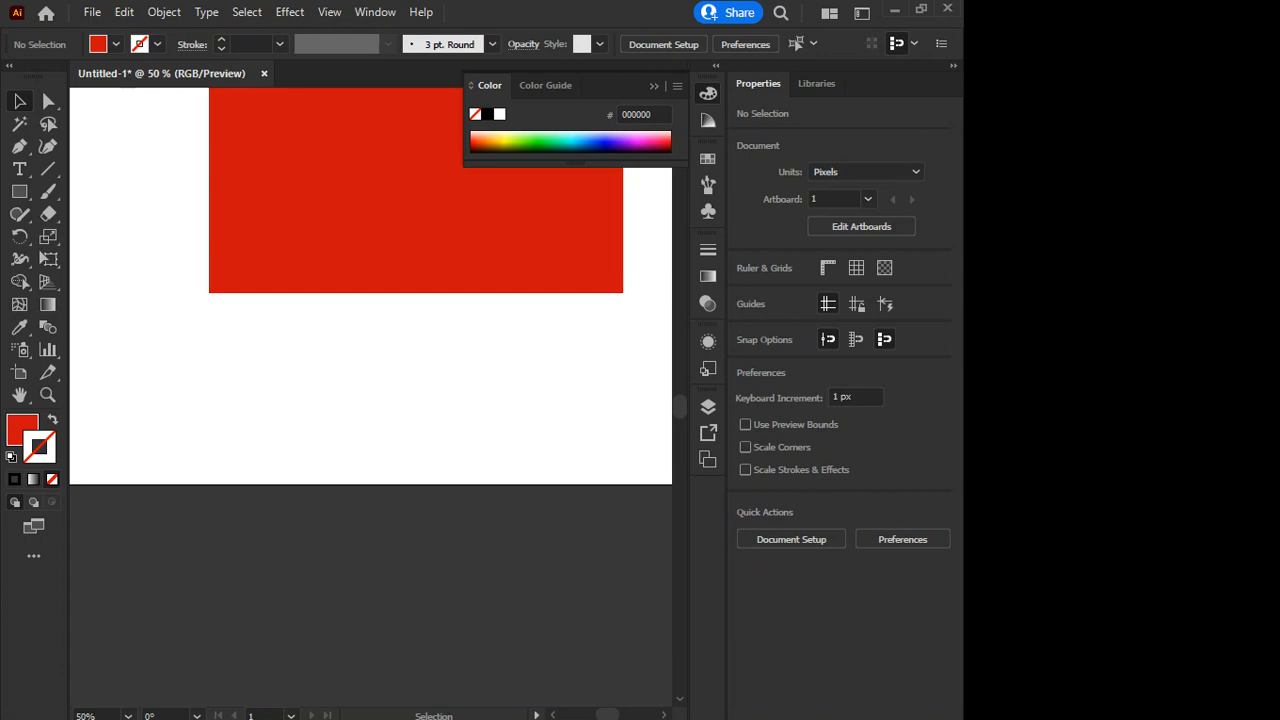
Set the red rectangle's fill to None, and undo the fill removal.
{"action": "left_click", "coordinate": [21, 429]}
{"action": "key", "text": "slash"}
{"action": "key", "text": "ctrl+a"}
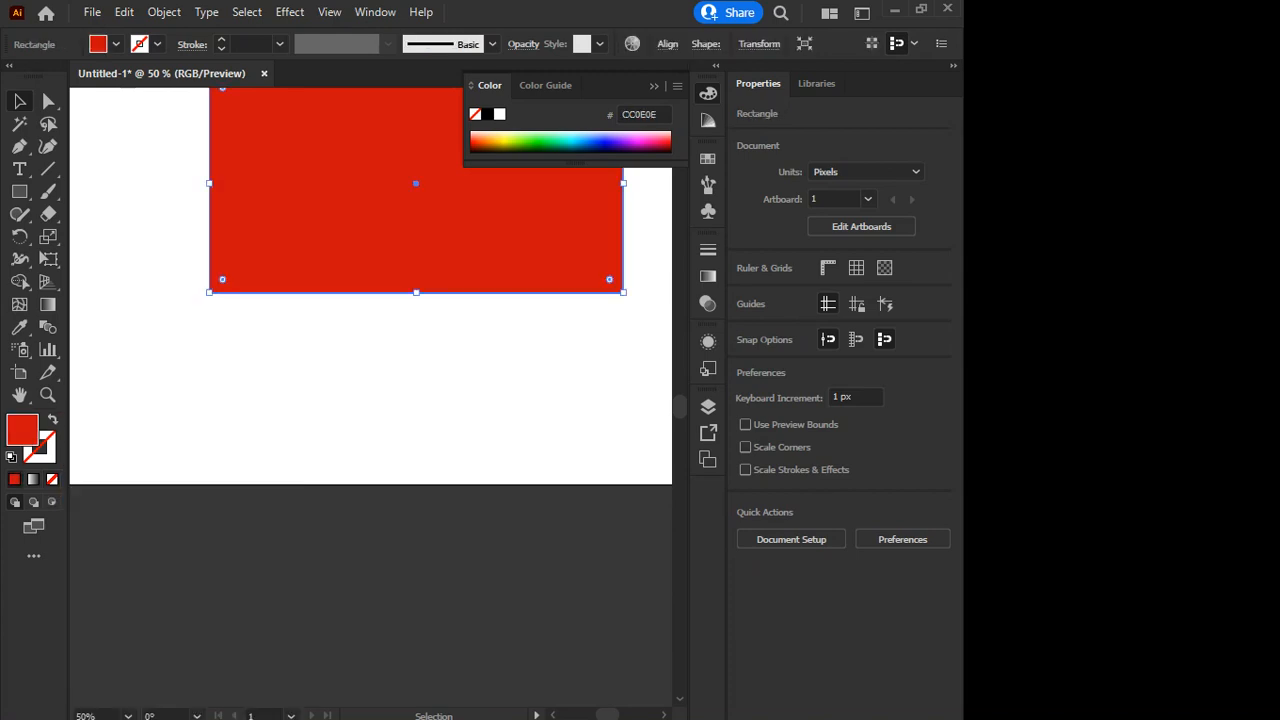
{"action": "key", "text": "slash"}
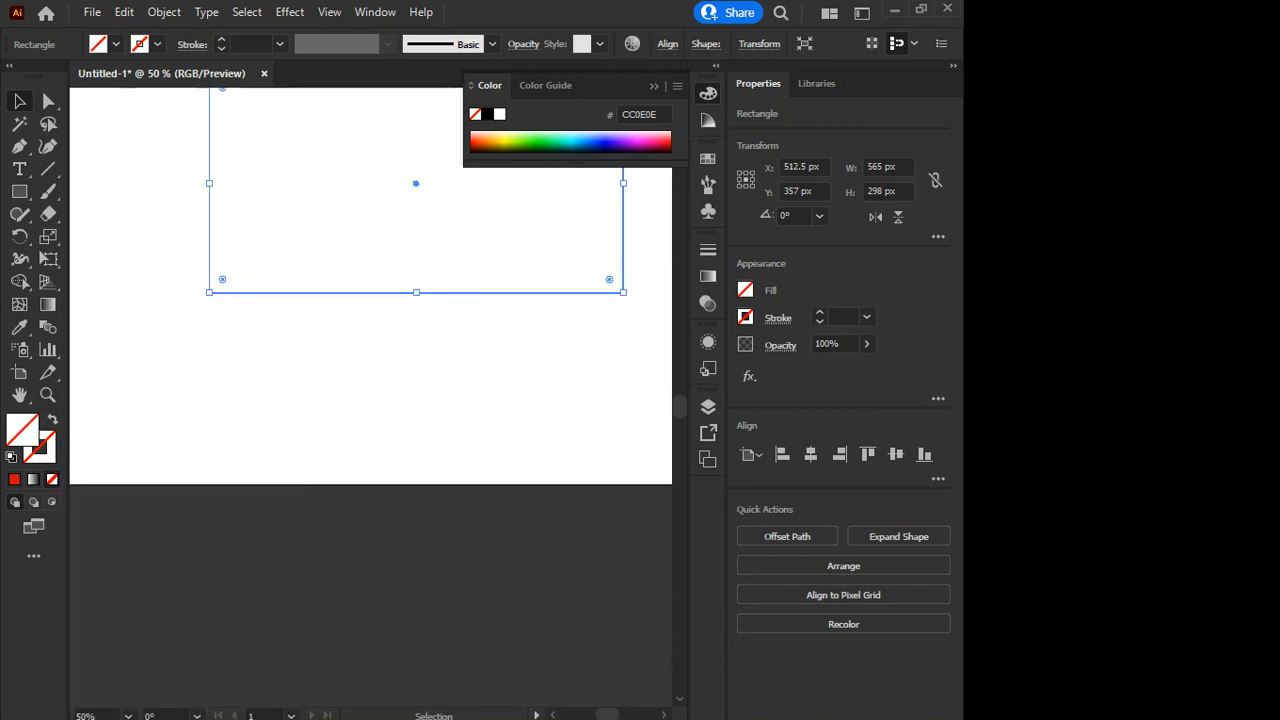
{"action": "key", "text": "ctrl+z"}
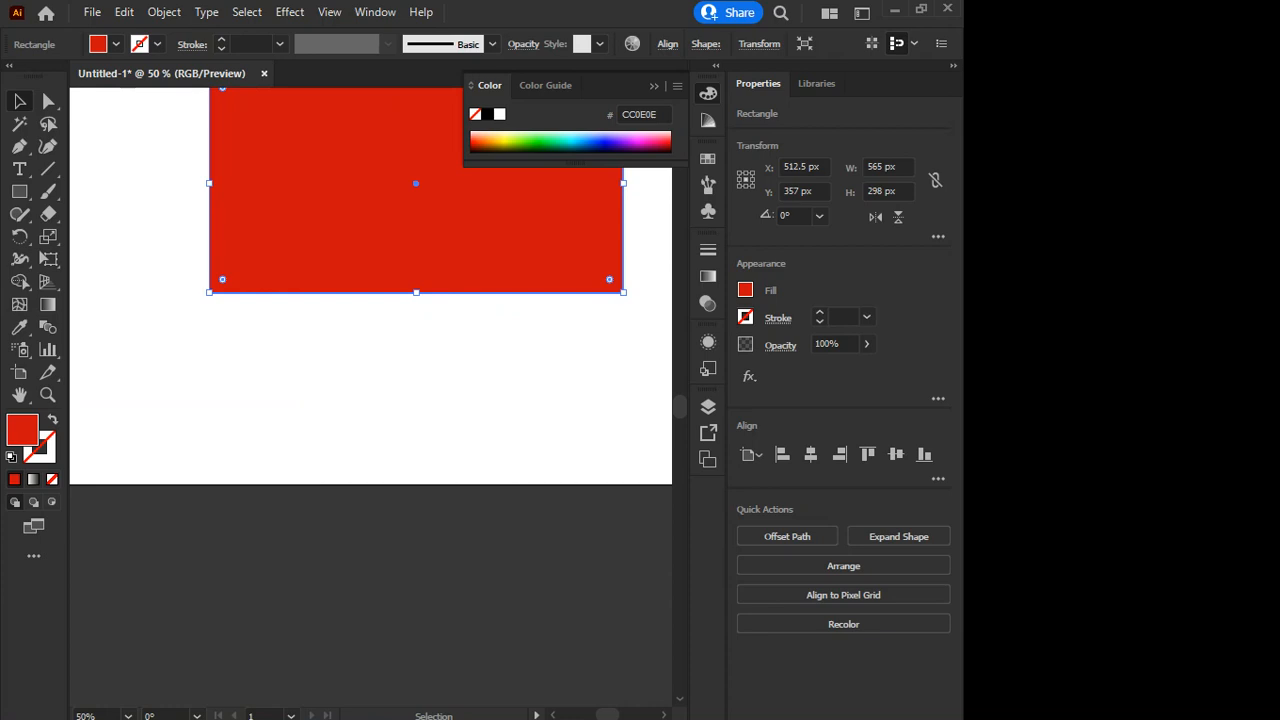
Move the red rectangle to about X 610.5, Y 369 px.
{"action": "left_click", "coordinate": [288, 363]}
{"action": "scroll", "coordinate": [288, 363], "scroll_direction": "down", "scroll_amount": 3}
{"action": "left_click_drag", "start_coordinate": [290, 362], "coordinate": [225, 430]}
{"action": "scroll", "coordinate": [225, 430], "scroll_direction": "up", "scroll_amount": 3}
{"action": "left_click_drag", "start_coordinate": [300, 300], "coordinate": [355, 330]}
{"action": "scroll", "coordinate": [356, 360], "scroll_direction": "down", "scroll_amount": 2}
{"action": "scroll", "coordinate": [355, 330], "scroll_direction": "up", "scroll_amount": 1}
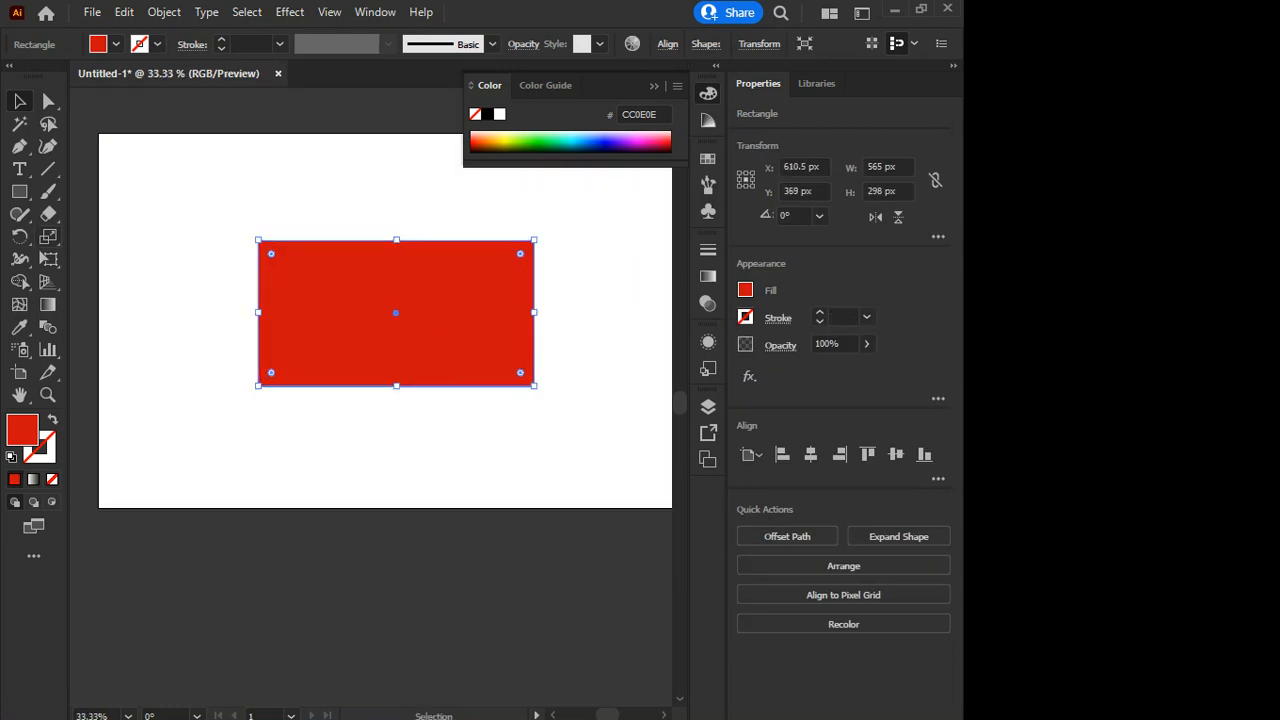
Draw an ellipse about 256 by 236 px over the rectangle's upper-left corner.
{"action": "left_click", "coordinate": [19, 191]}
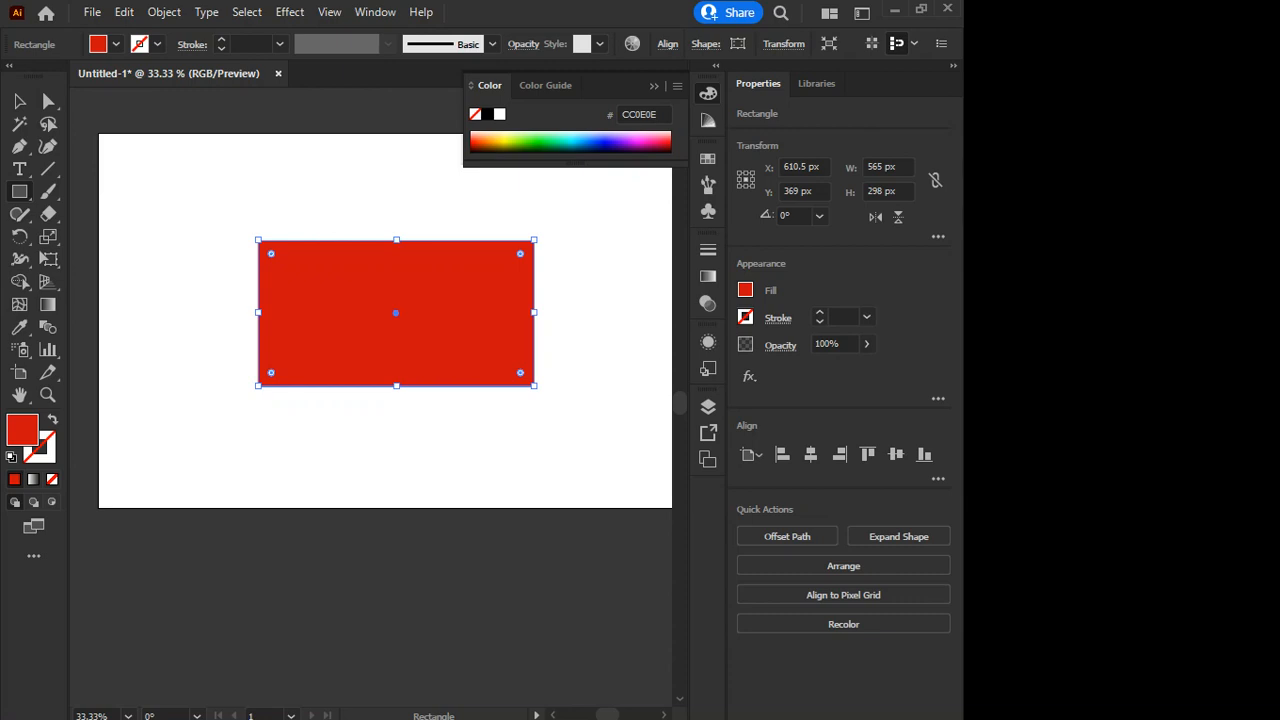
{"action": "left_click", "coordinate": [19, 191]}
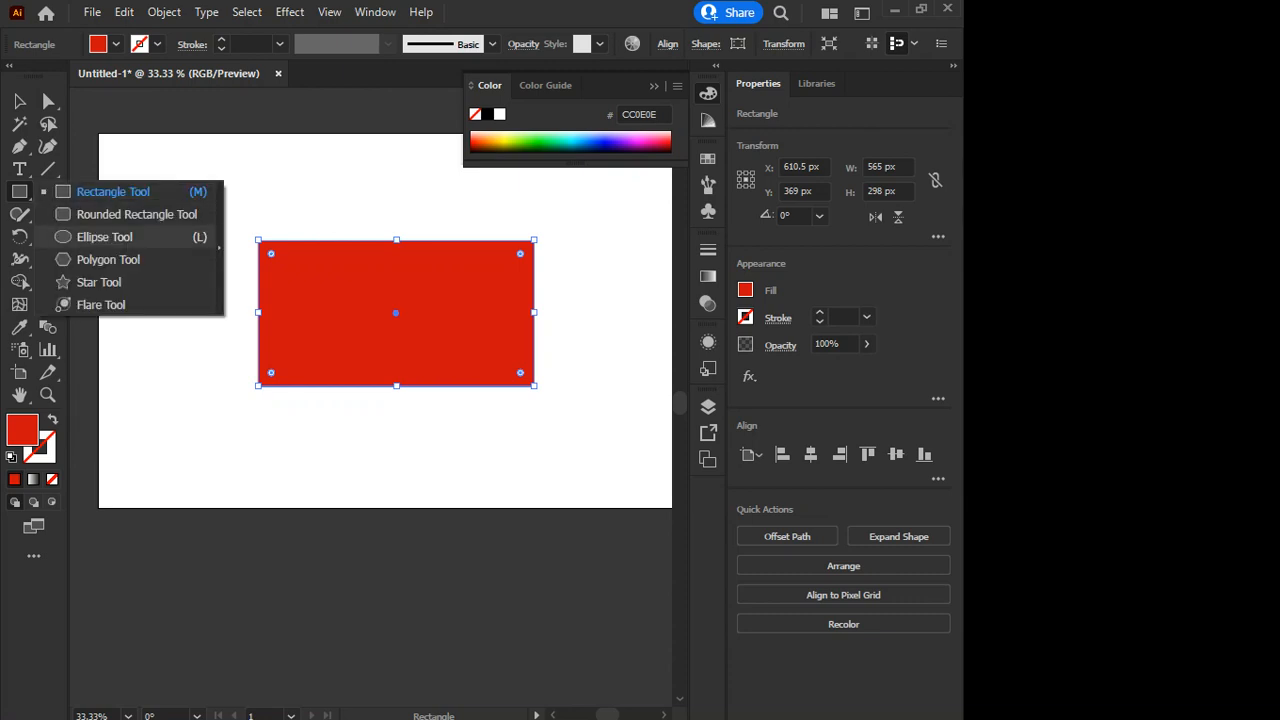
{"action": "left_click", "coordinate": [104, 237]}
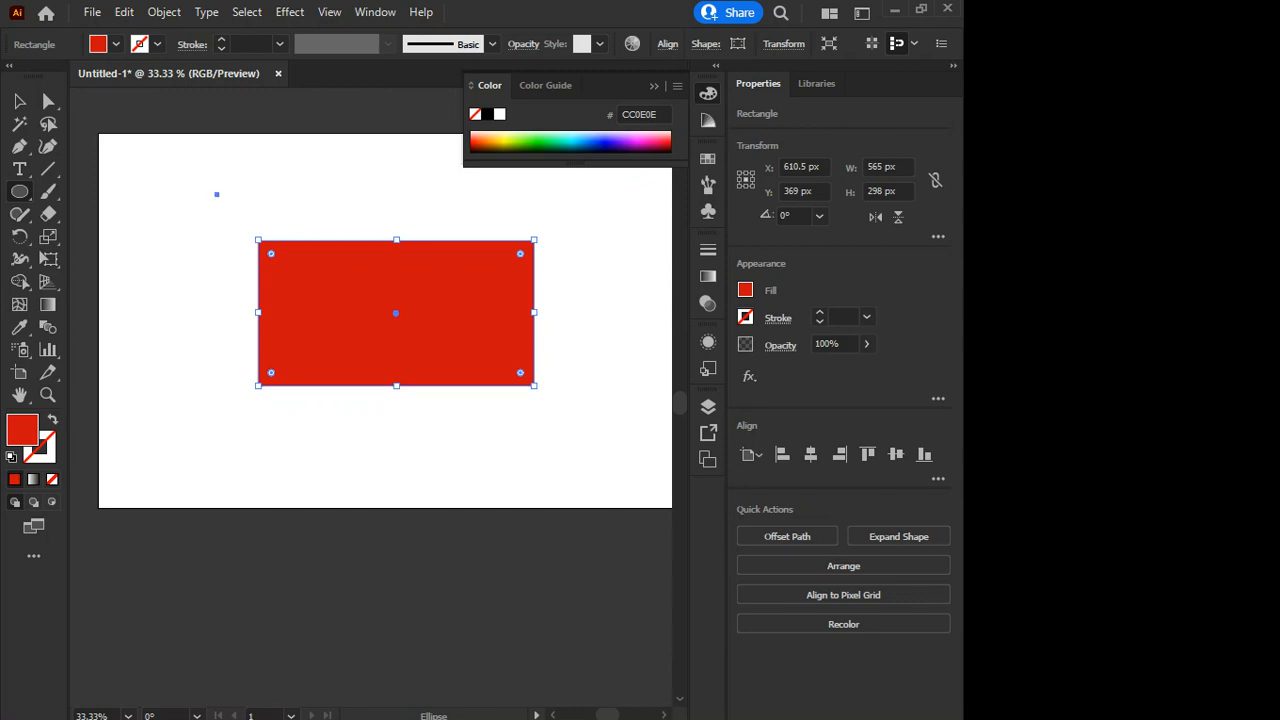
{"action": "left_click_drag", "start_coordinate": [216, 192], "coordinate": [342, 307]}
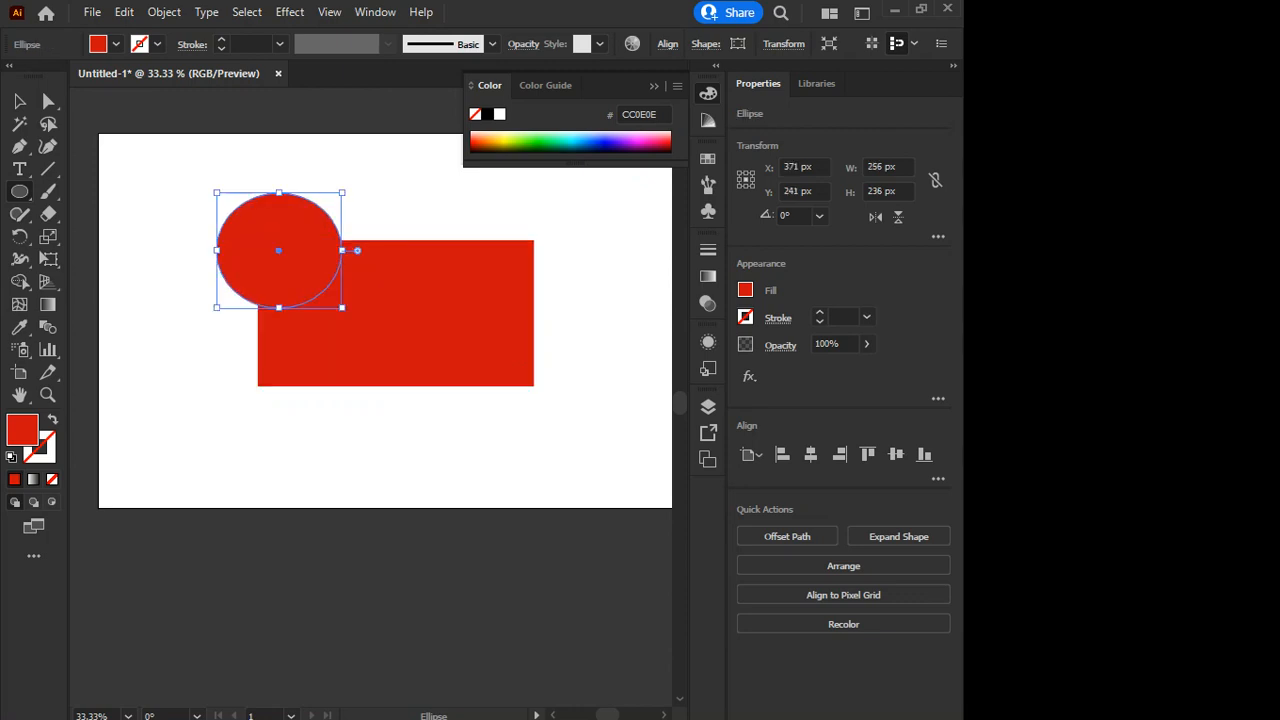
Fill the ellipse with green 1ACC11.
{"action": "double_click", "coordinate": [22, 430]}
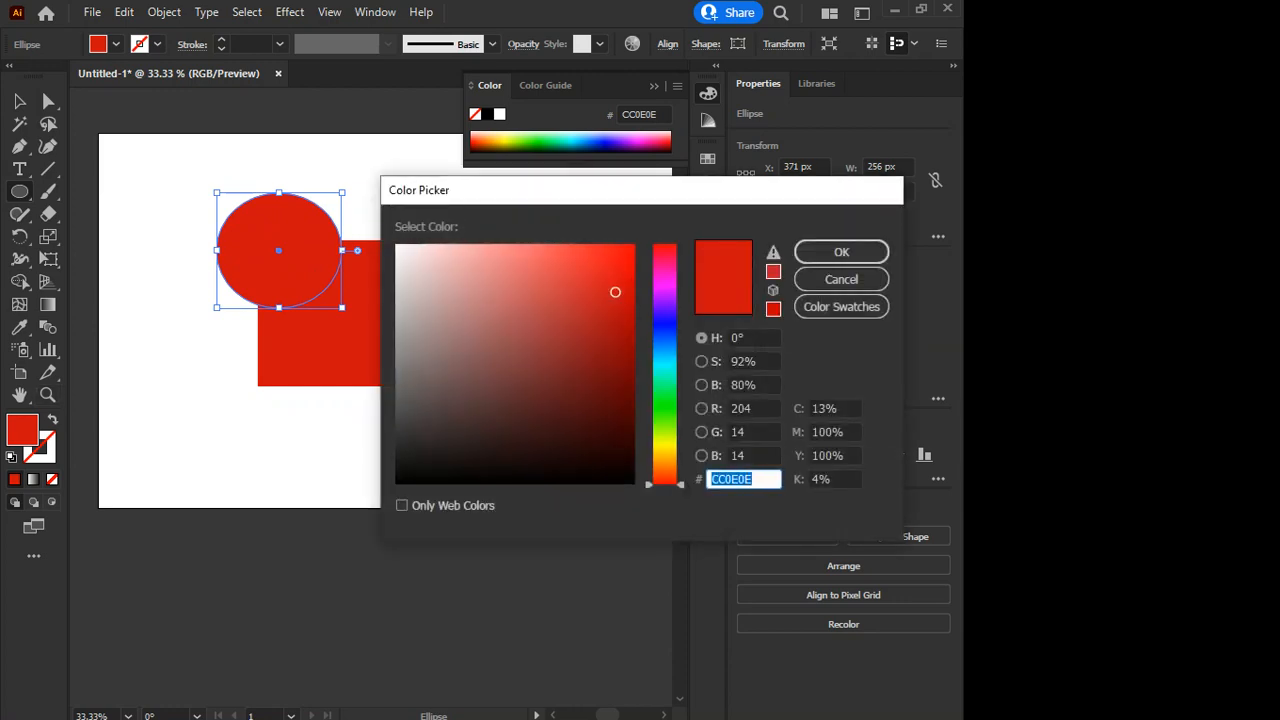
{"action": "type", "text": "1ACC11"}
{"action": "key", "text": "Return"}
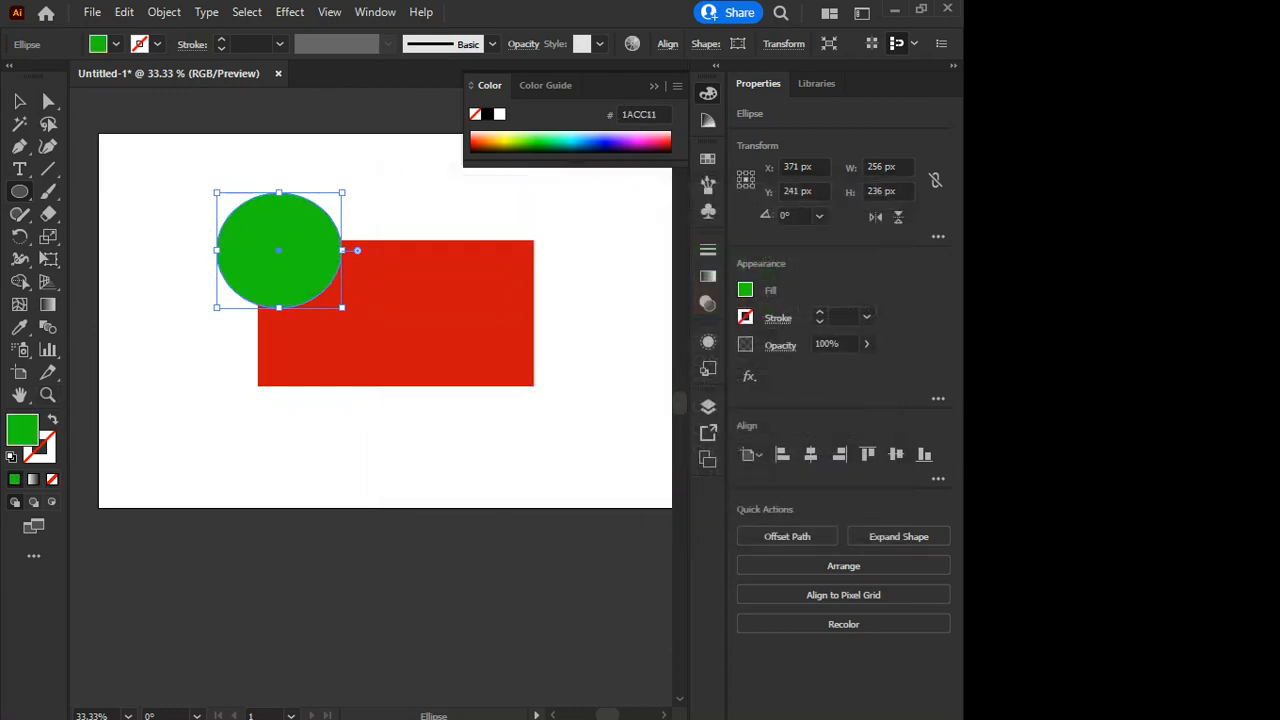
Move both shapes slightly down together, and move the green ellipse alone up and away from the rectangle to about X 244, Y 195 px.
{"action": "key", "text": "v"}
{"action": "left_click_drag", "start_coordinate": [155, 154], "coordinate": [543, 408]}
{"action": "left_click_drag", "start_coordinate": [400, 320], "coordinate": [389, 377]}
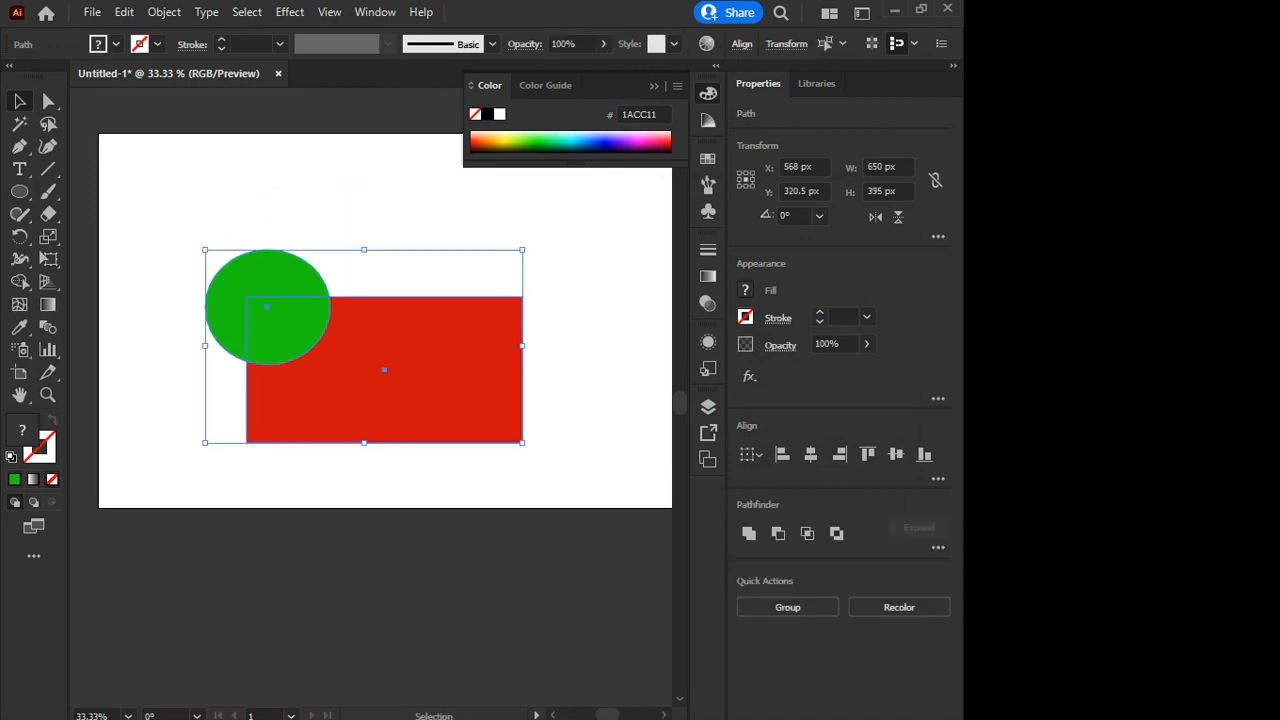
{"action": "left_click", "coordinate": [225, 225]}
{"action": "left_click_drag", "start_coordinate": [268, 307], "coordinate": [218, 228]}
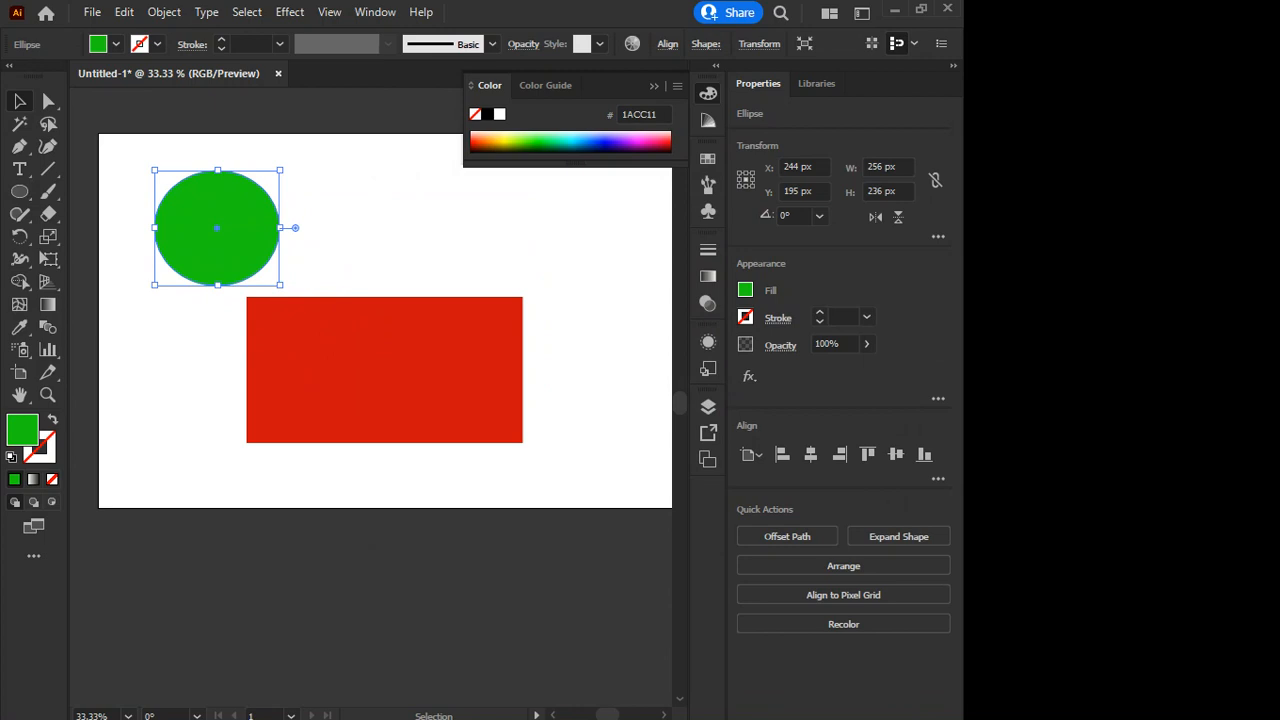
Round all corners of the red rectangle to the maximum, and delete the shape.
{"action": "left_click", "coordinate": [384, 369]}
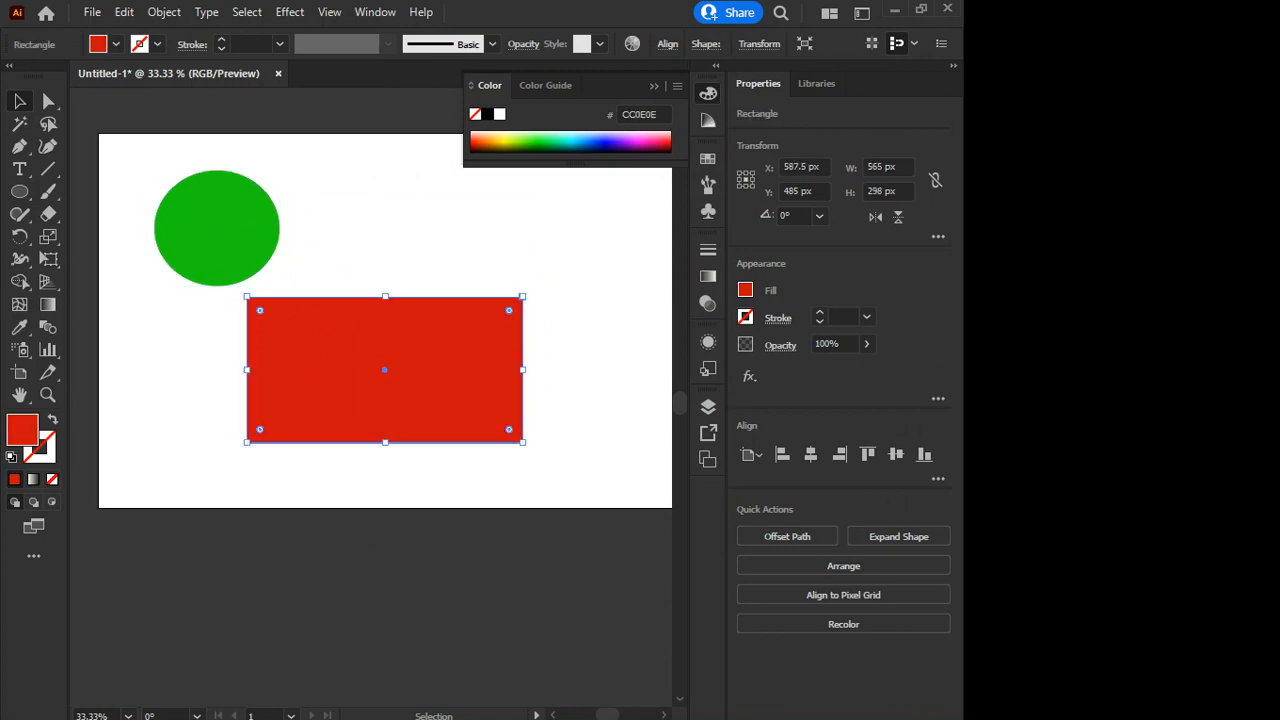
{"action": "left_click_drag", "start_coordinate": [509, 310], "coordinate": [449, 370]}
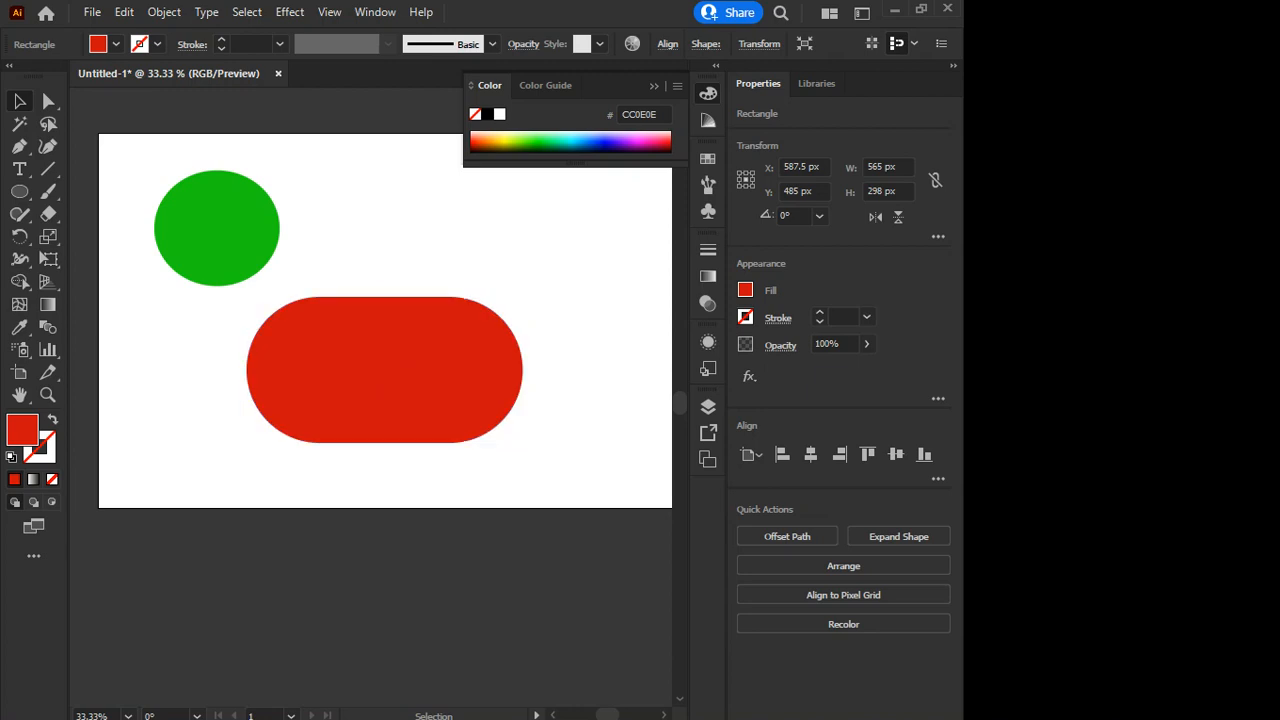
{"action": "key", "text": "Delete"}
Draw a red square about 312 px per side below and to the right of the green ellipse.
{"action": "left_click_drag", "start_coordinate": [19, 191], "coordinate": [110, 189]}
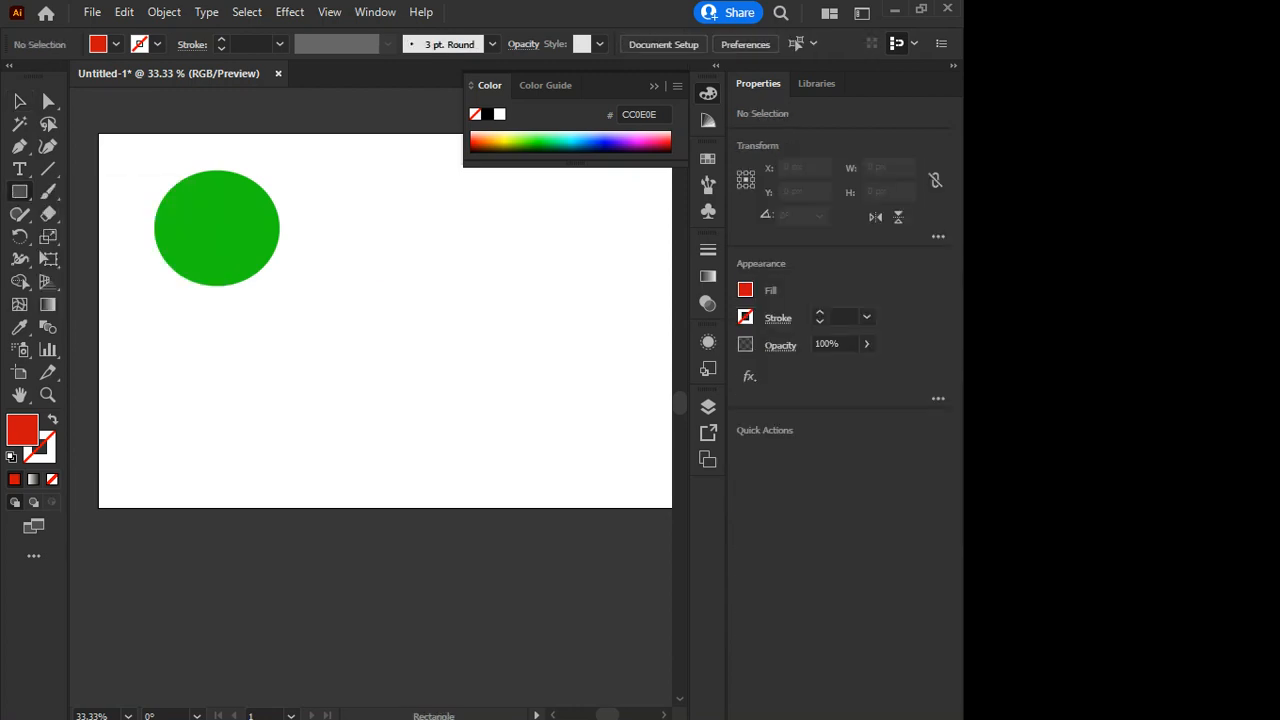
{"action": "left_click_drag", "start_coordinate": [392, 272], "coordinate": [511, 391]}
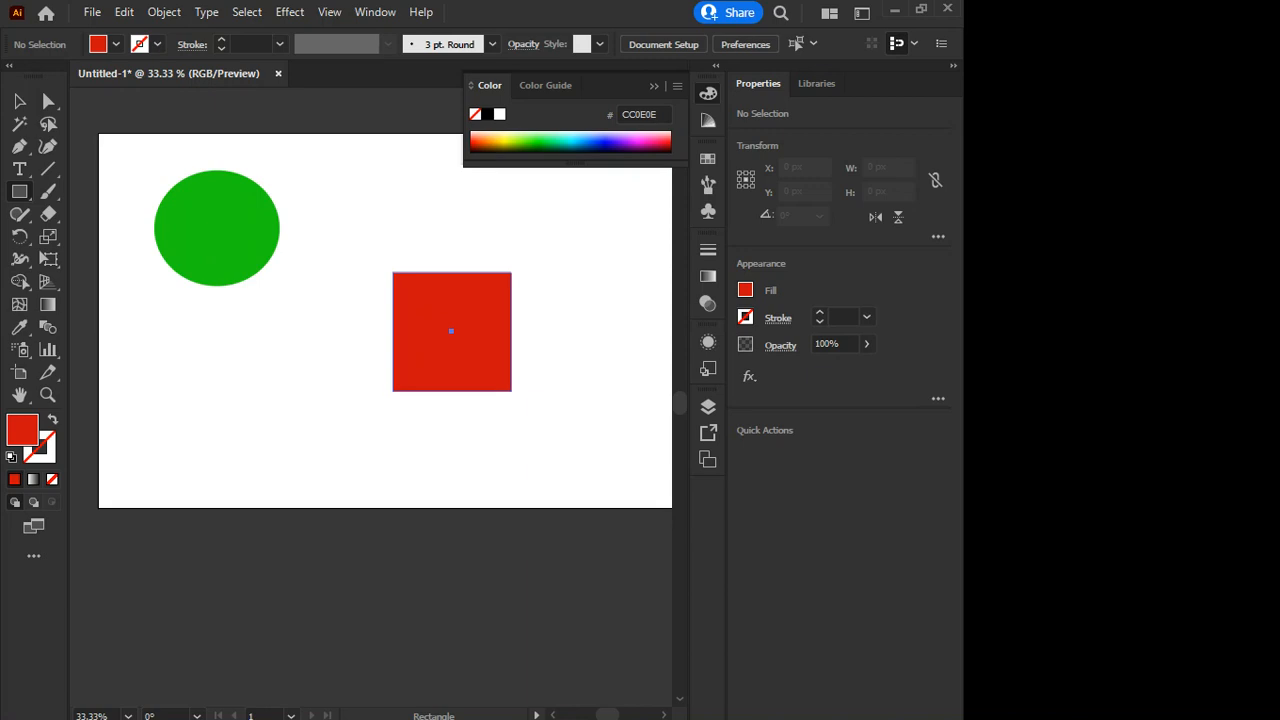
{"action": "left_click_drag", "start_coordinate": [511, 391], "coordinate": [546, 425]}
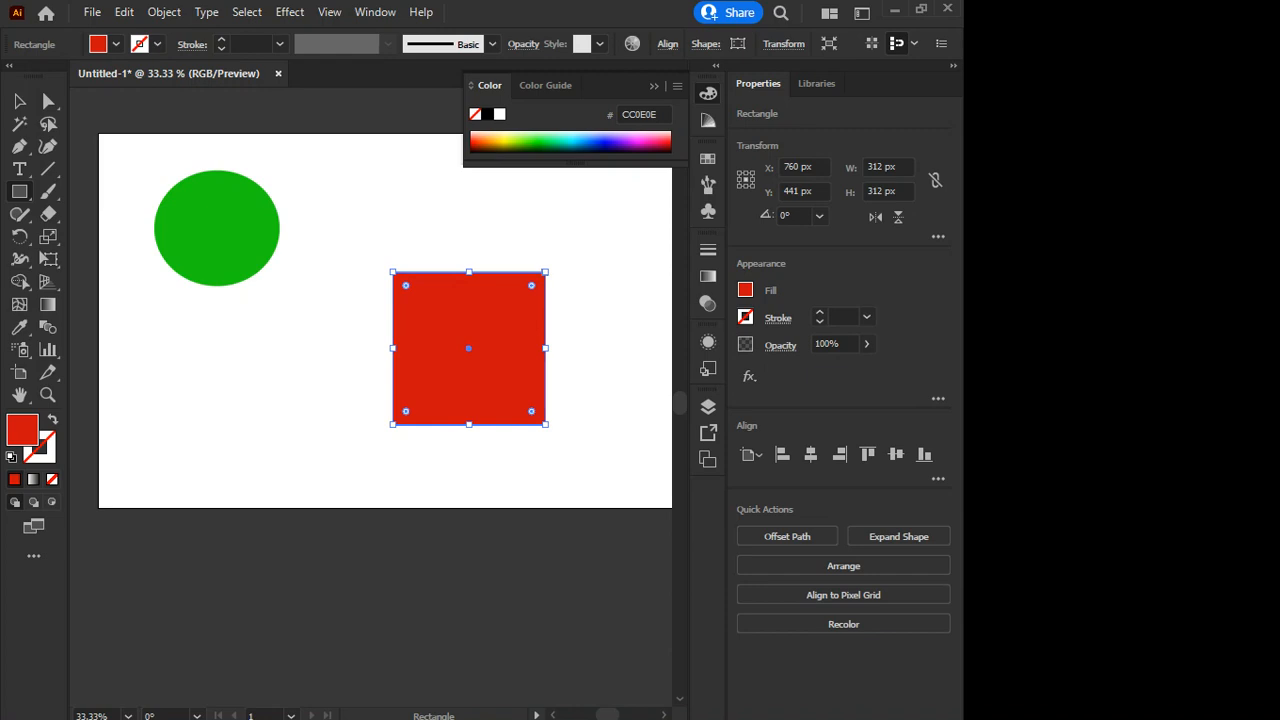
Round the square's corners fully into a circle, move it to about X 731, Y 381 px and deselect it.
{"action": "left_click_drag", "start_coordinate": [531, 285], "coordinate": [469, 347]}
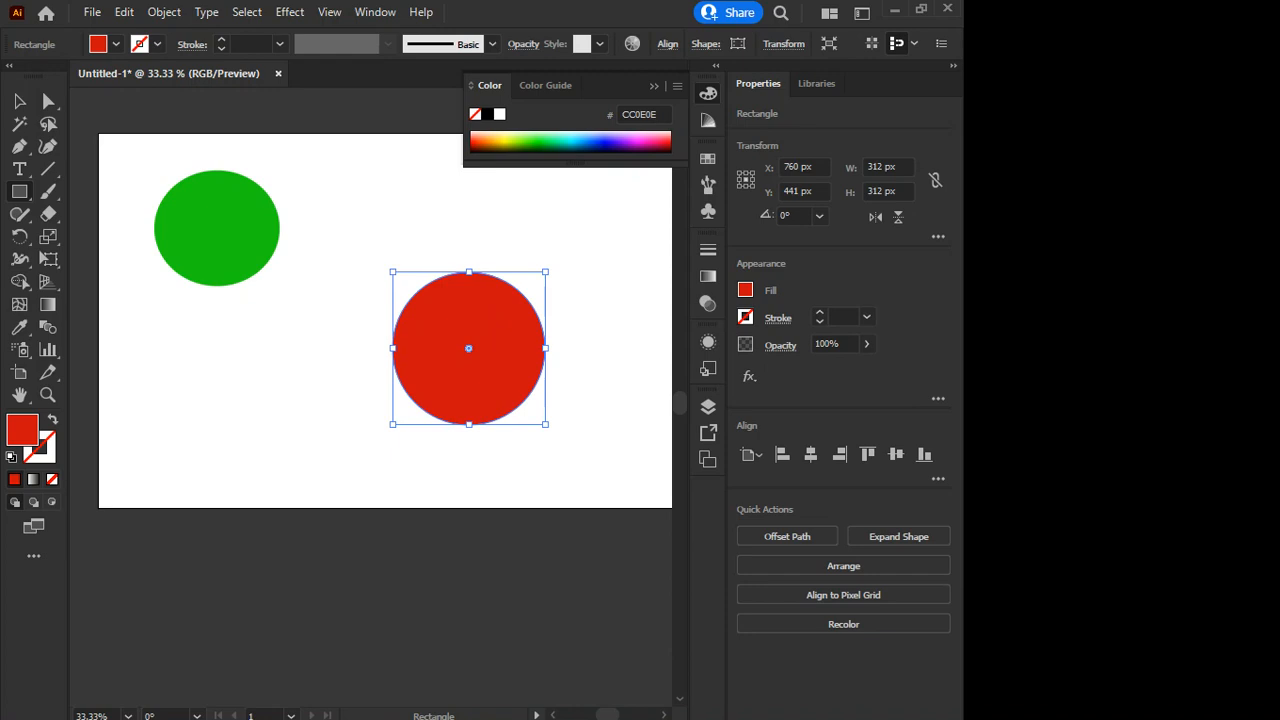
{"action": "key", "text": "v"}
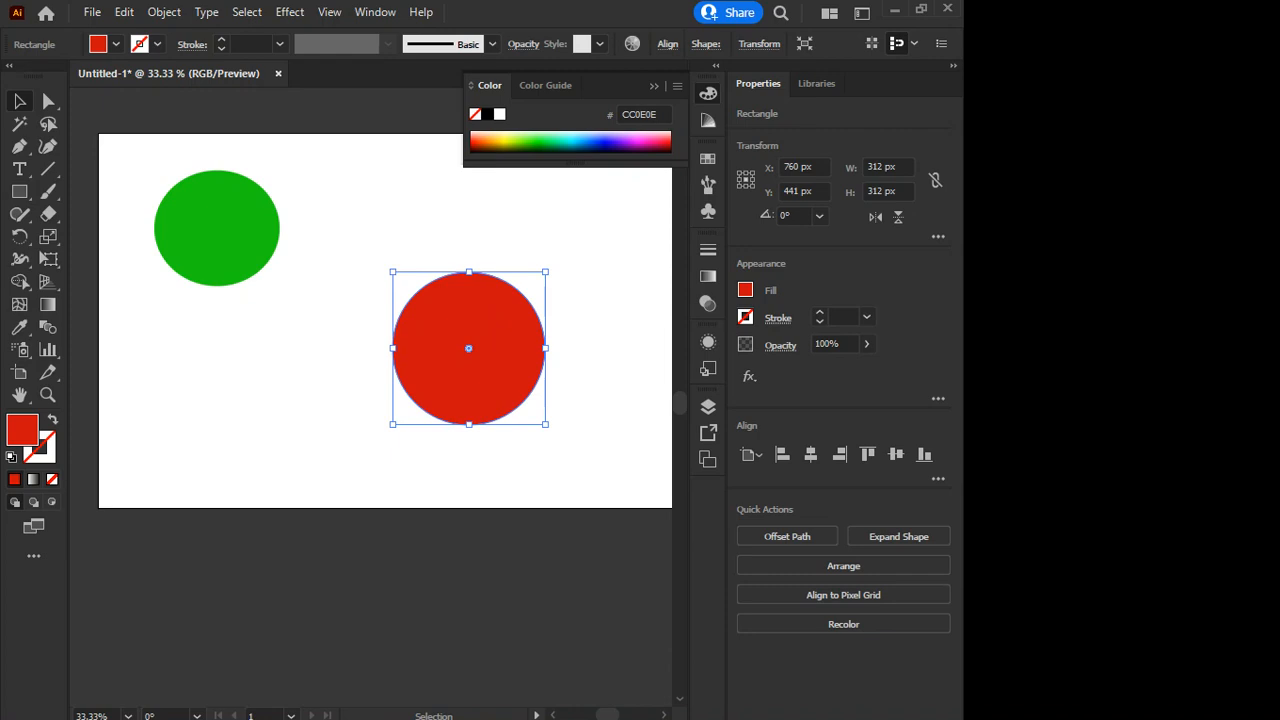
{"action": "left_click_drag", "start_coordinate": [469, 348], "coordinate": [454, 319]}
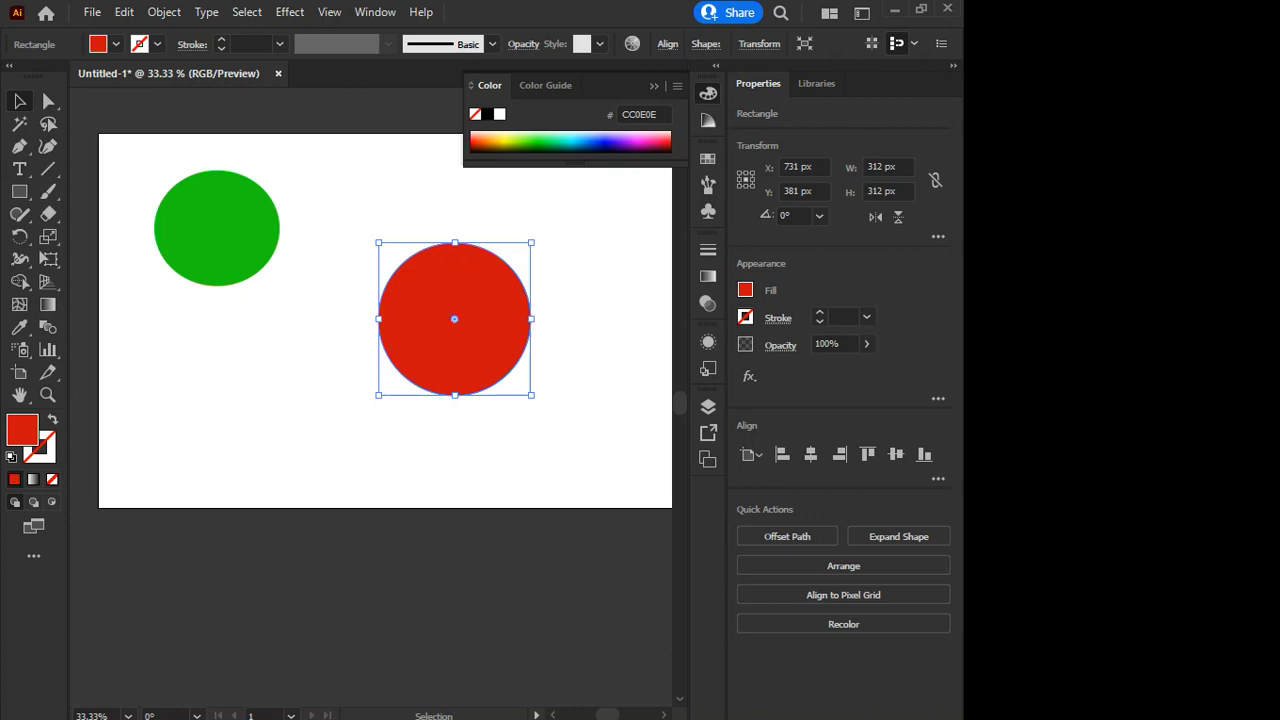
{"action": "key", "text": "ctrl+shift+a"}
Undo the red shape's move and its corner rounding, and return to the Selection tool.
{"action": "key", "text": "ctrl+z"}
{"action": "key", "text": "ctrl+z"}
{"action": "key", "text": "ctrl+z"}
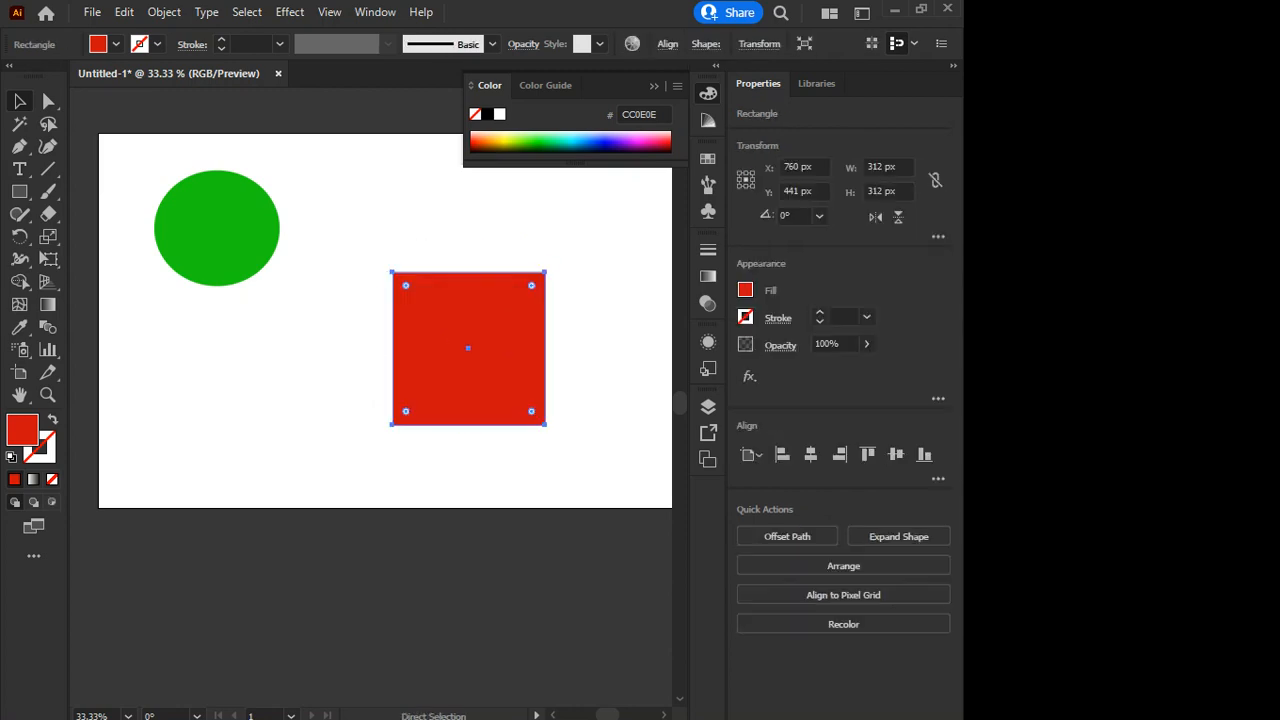
{"action": "key", "text": "v"}
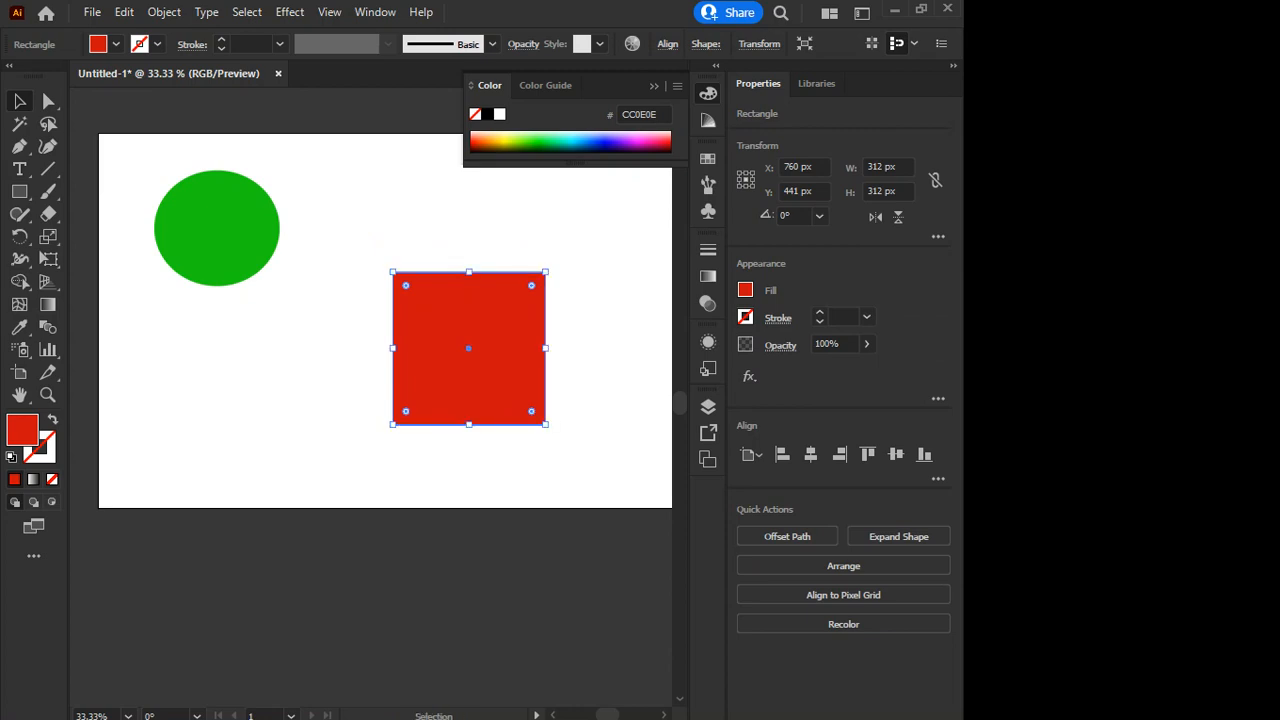
Round the square's corners into a full circle once more, and undo the rounding.
{"action": "key", "text": "a"}
{"action": "key", "text": "v"}
{"action": "key", "text": "ctrl"}
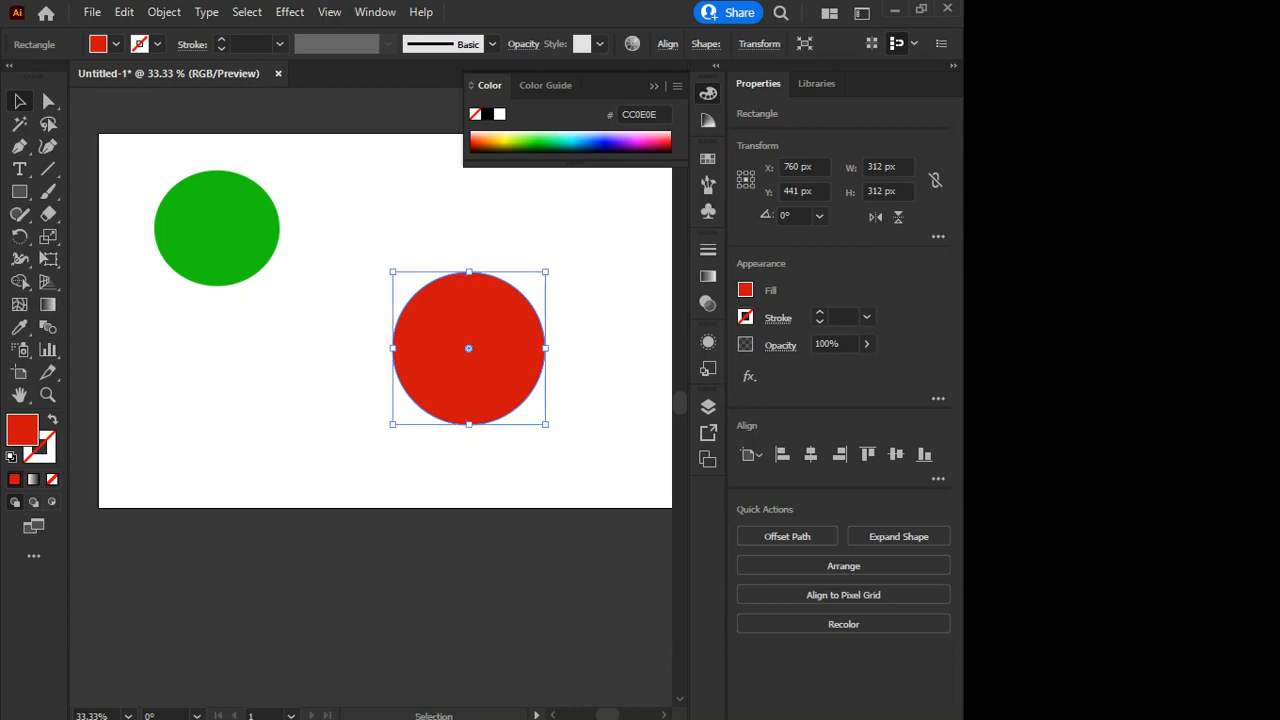
{"action": "key", "text": "ctrl+z"}
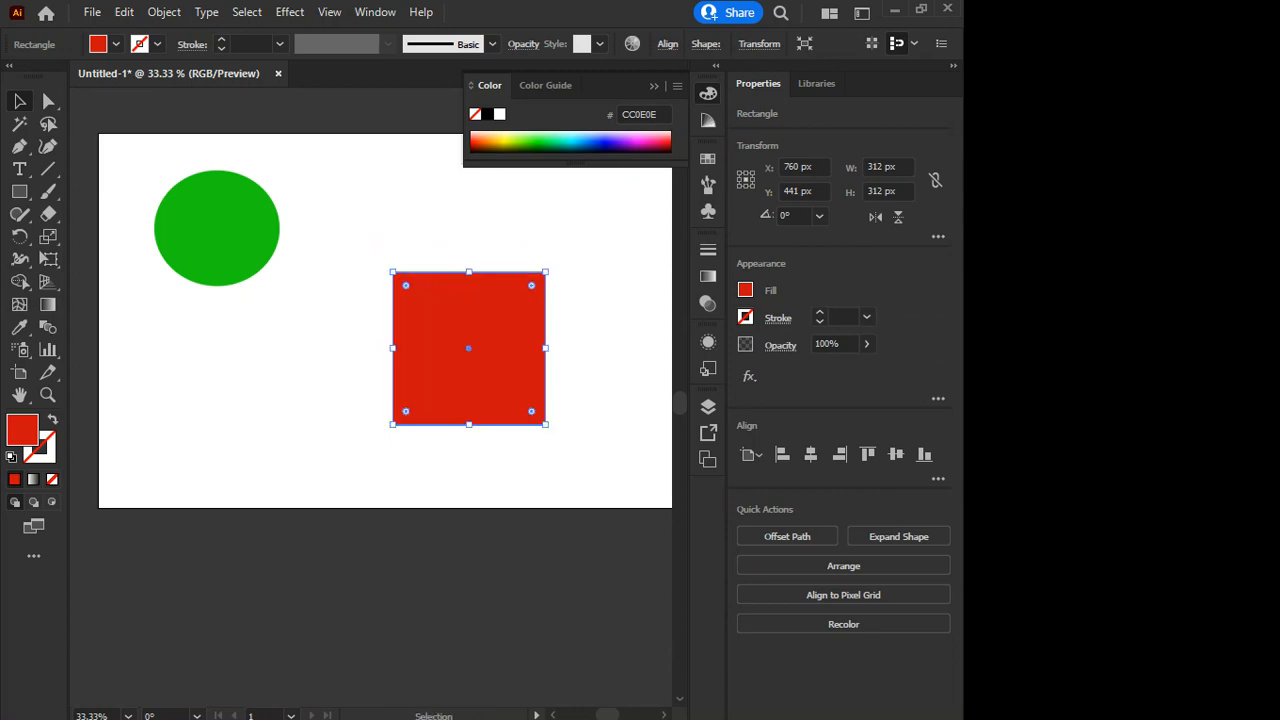
Select all of the red square's anchor points with Direct Selection, and clear the selection.
{"action": "scroll", "coordinate": [547, 317], "scroll_direction": "up", "scroll_amount": 2}
{"action": "key", "text": "ctrl+shift+a"}
{"action": "scroll", "coordinate": [621, 271], "scroll_direction": "down", "scroll_amount": 2}
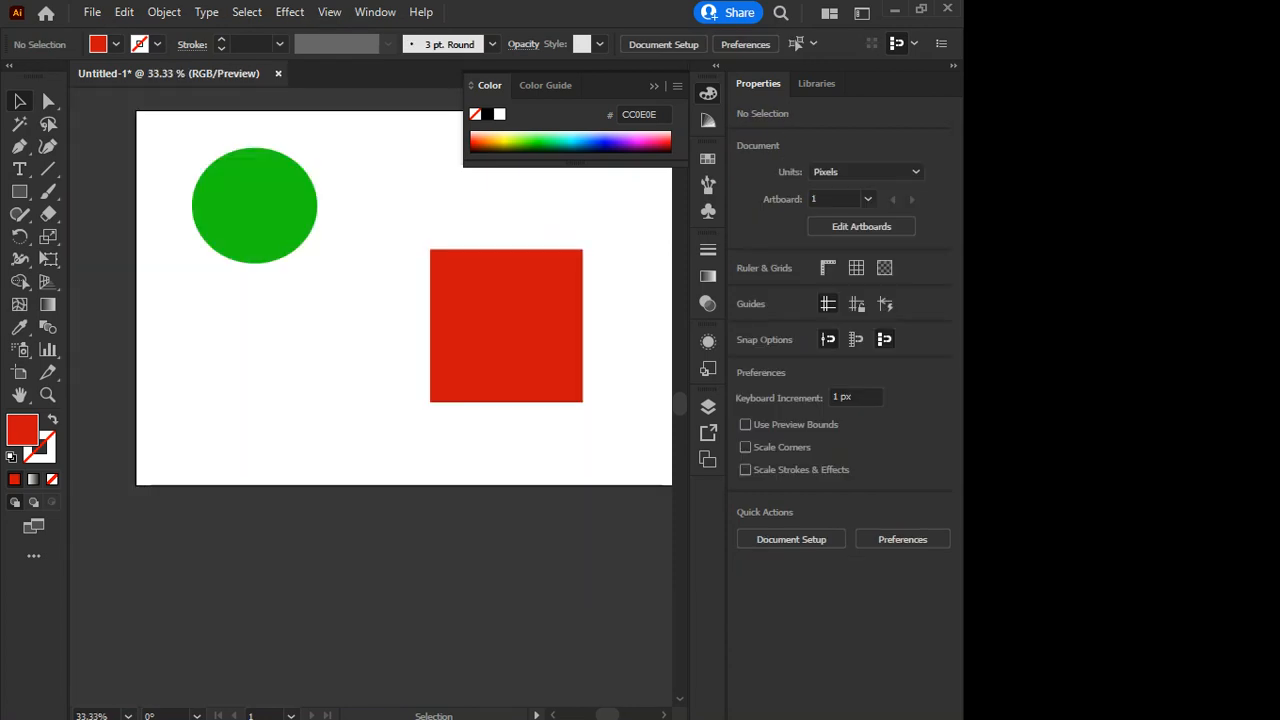
{"action": "key", "text": "a"}
{"action": "left_click_drag", "start_coordinate": [506, 325], "coordinate": [384, 317]}
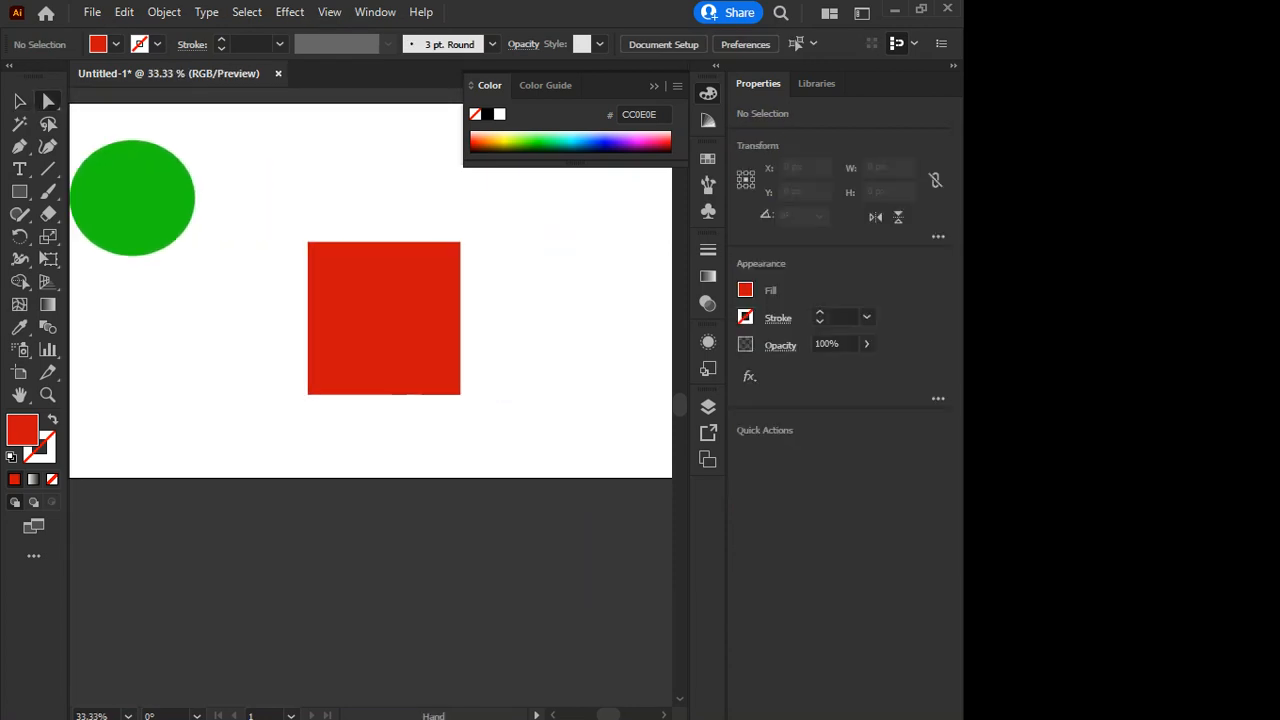
{"action": "scroll", "coordinate": [354, 280], "scroll_direction": "up", "scroll_amount": 1}
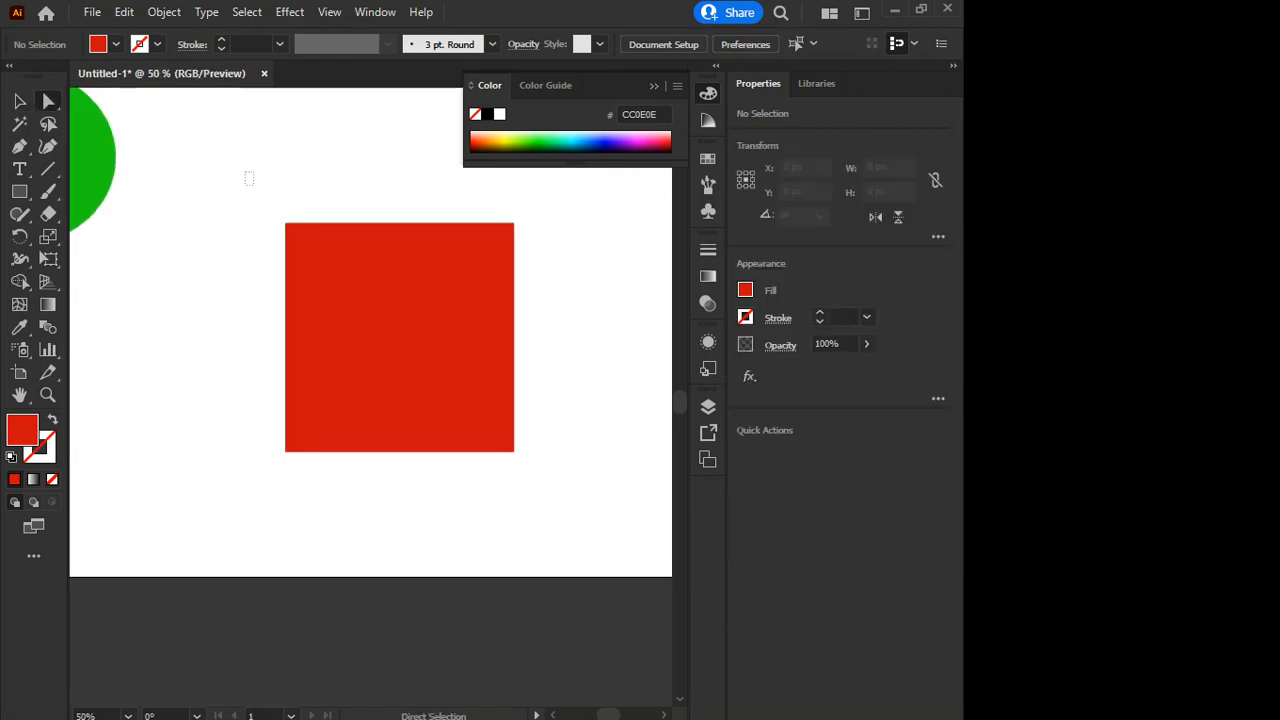
{"action": "left_click_drag", "start_coordinate": [254, 185], "coordinate": [530, 470]}
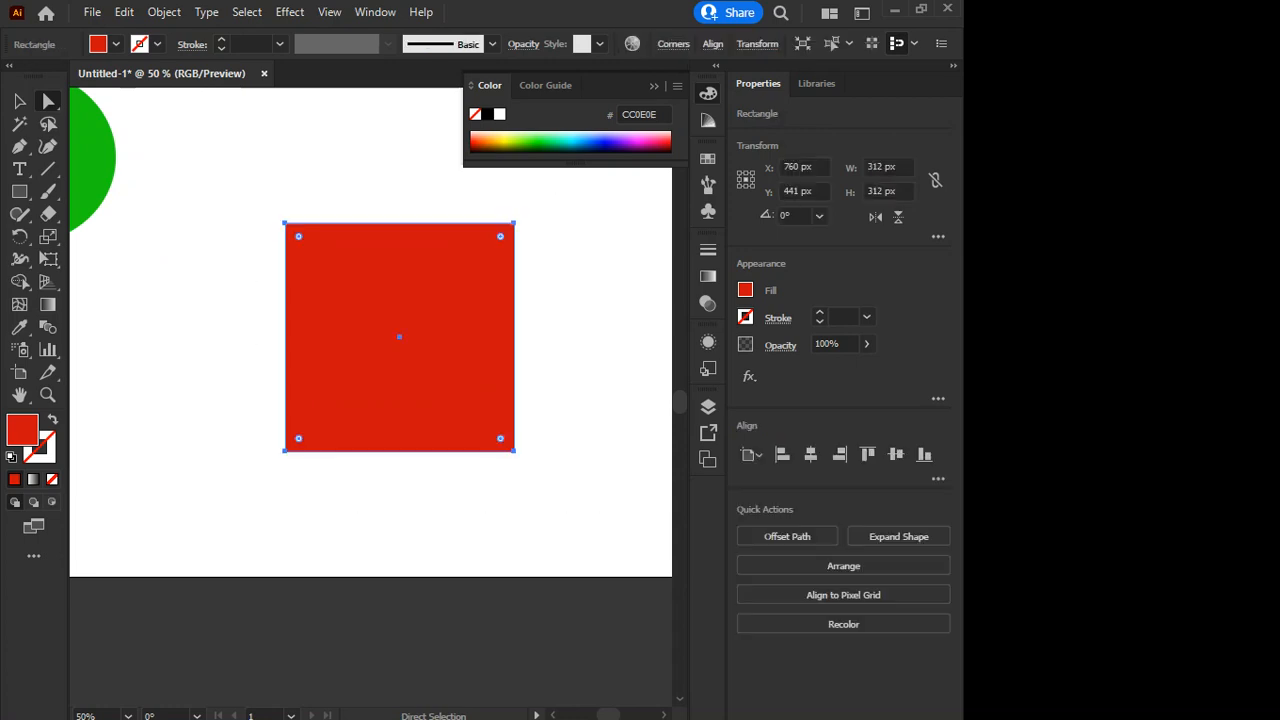
{"action": "key", "text": "ctrl+shift+a"}
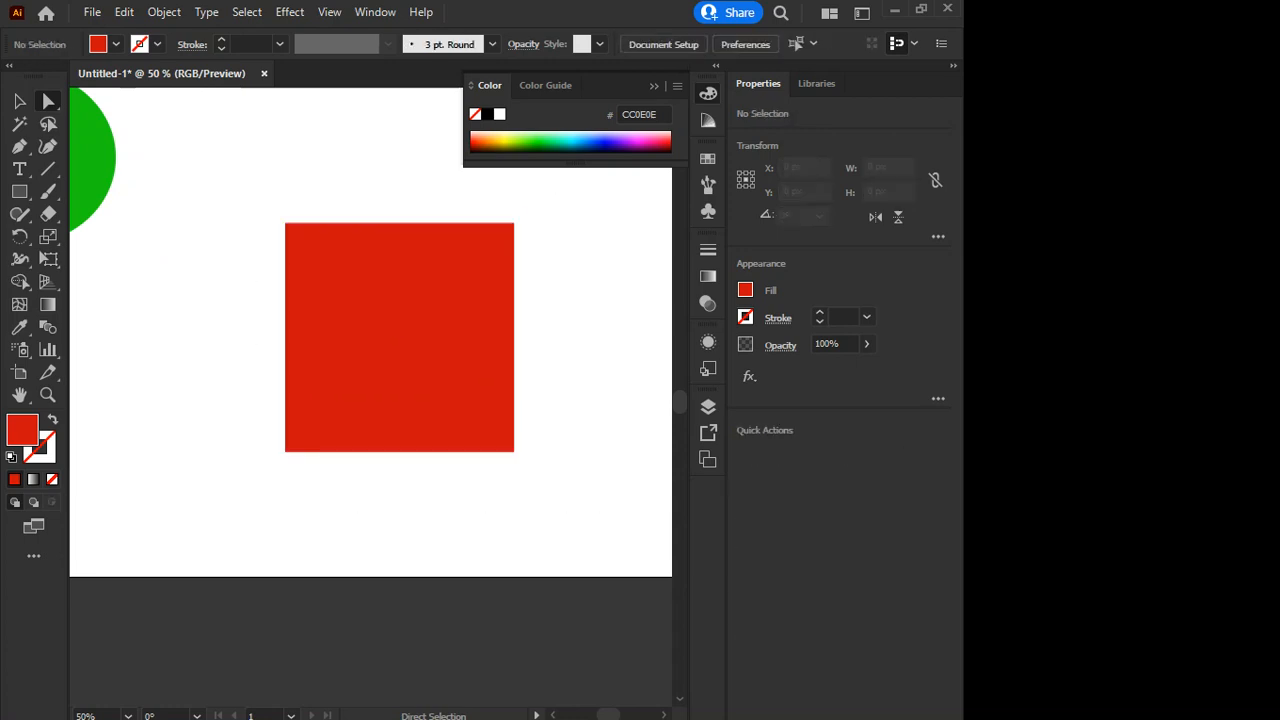
Move the square's upper-left anchor to about (530, 378) px, the lower-left to (339, 625) px and the lower-right to (1018, 721) px.
{"action": "left_click", "coordinate": [285, 223]}
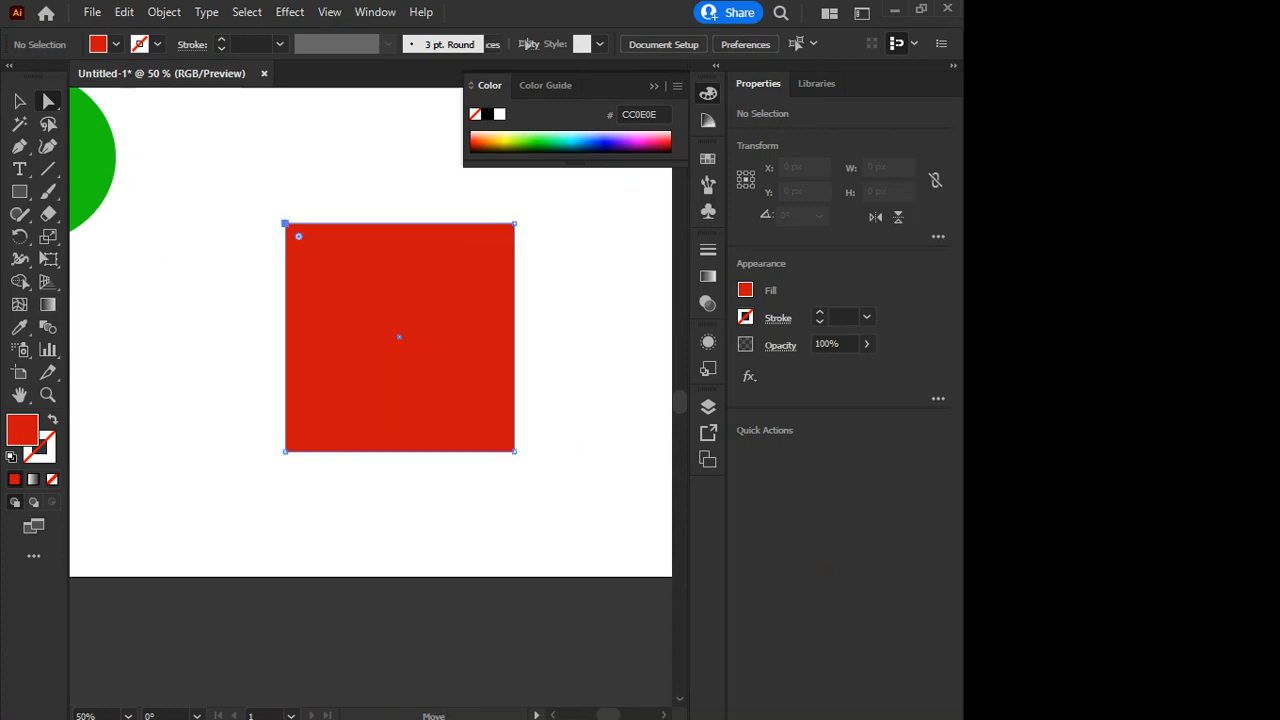
{"action": "left_click_drag", "start_coordinate": [285, 223], "coordinate": [232, 292]}
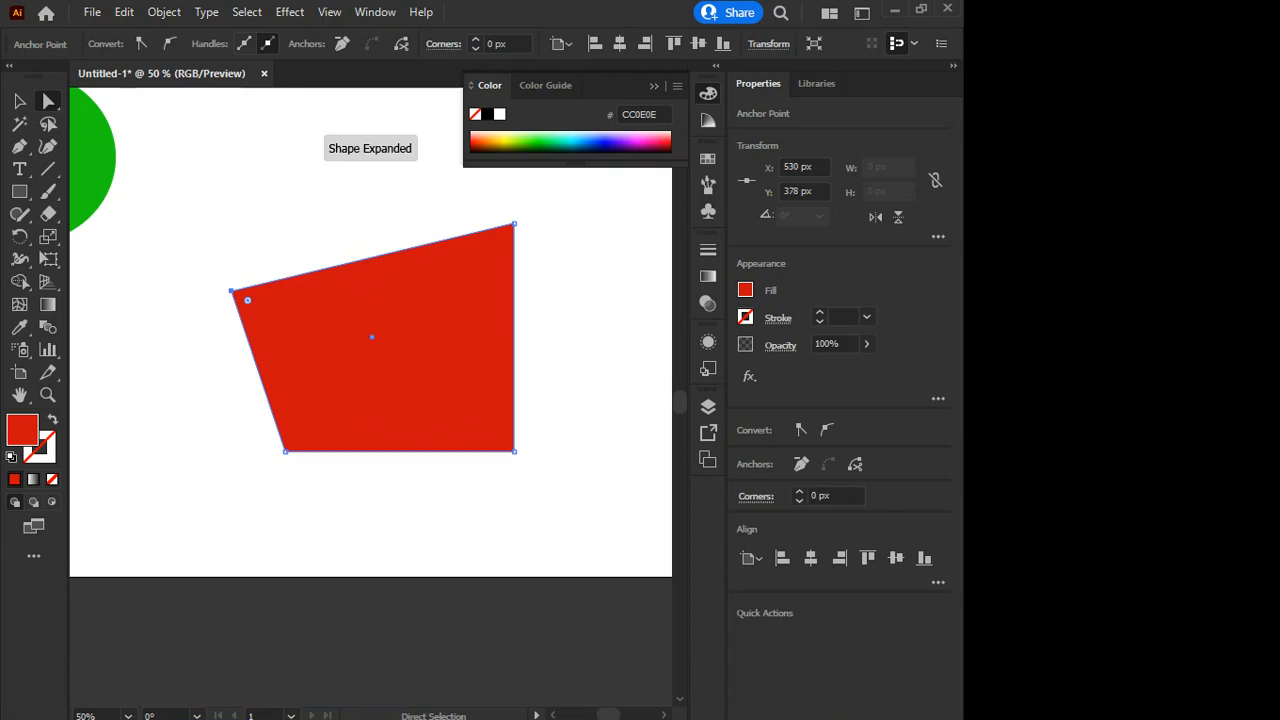
{"action": "left_click_drag", "start_coordinate": [285, 451], "coordinate": [90, 471]}
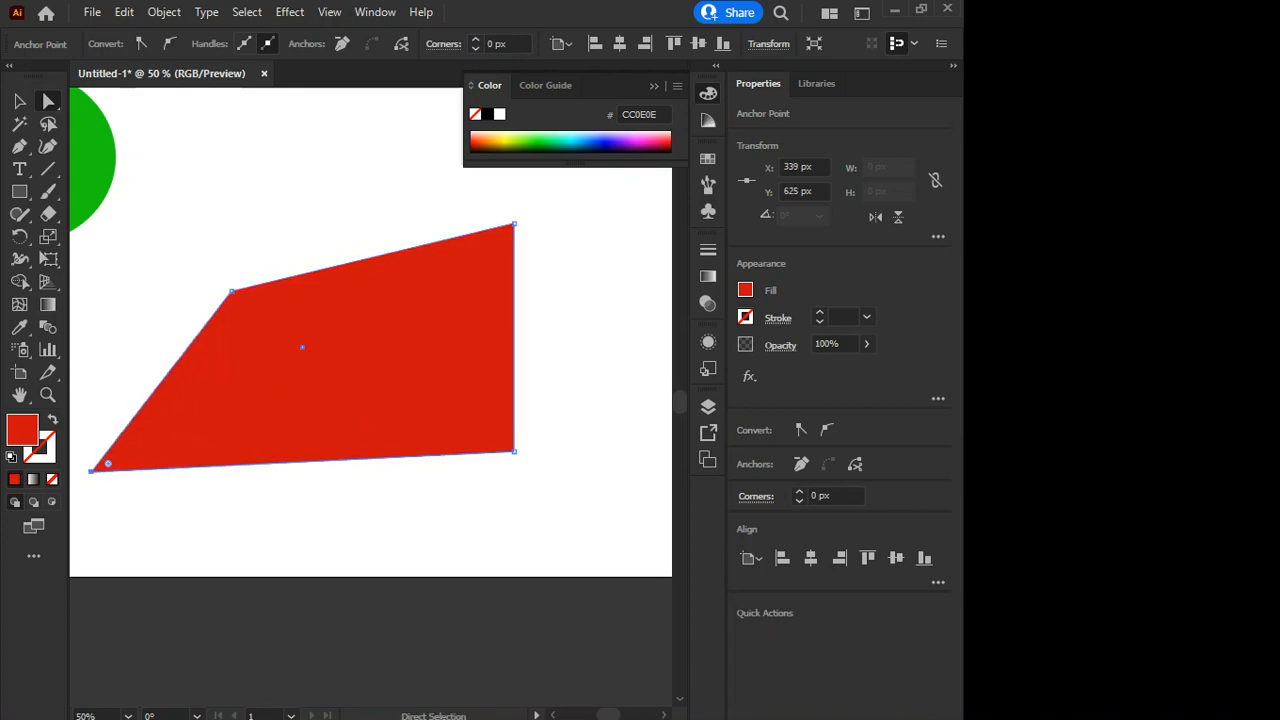
{"action": "left_click_drag", "start_coordinate": [514, 451], "coordinate": [587, 541]}
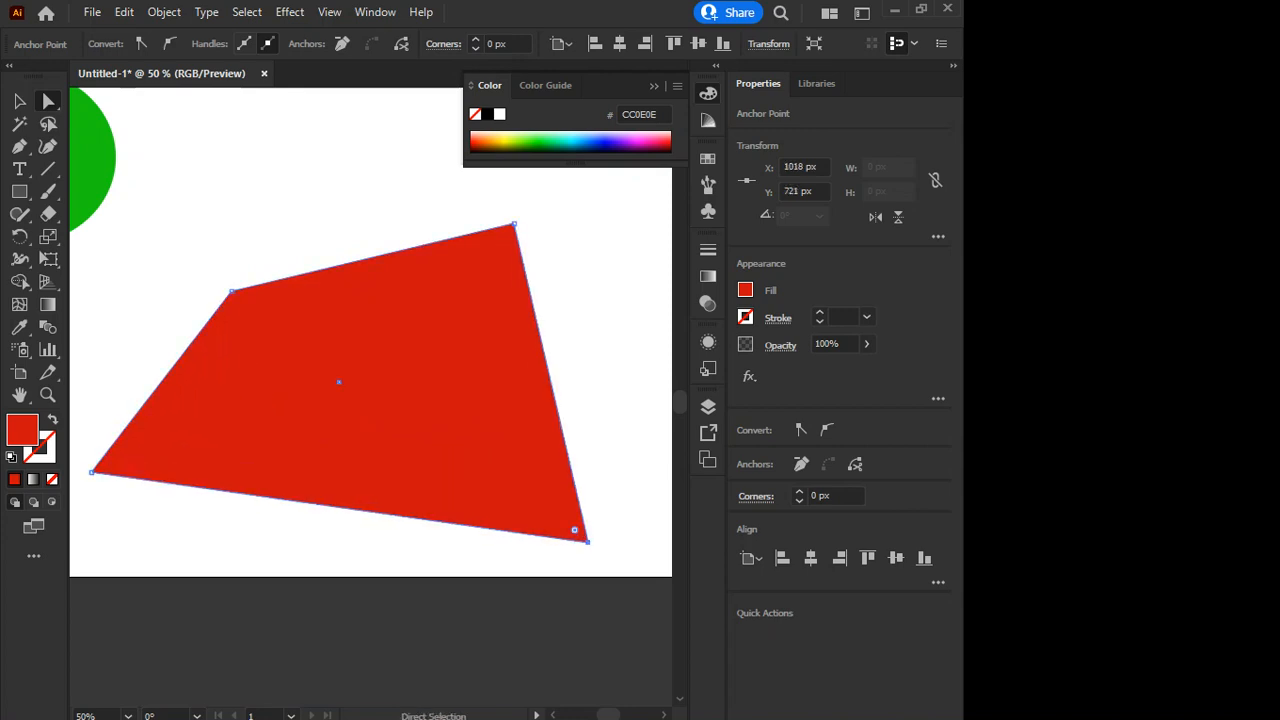
Round only the red shape's upper-right corner into a large curve, and deselect the shape.
{"action": "left_click", "coordinate": [514, 225]}
{"action": "left_click_drag", "start_coordinate": [494, 257], "coordinate": [346, 500]}
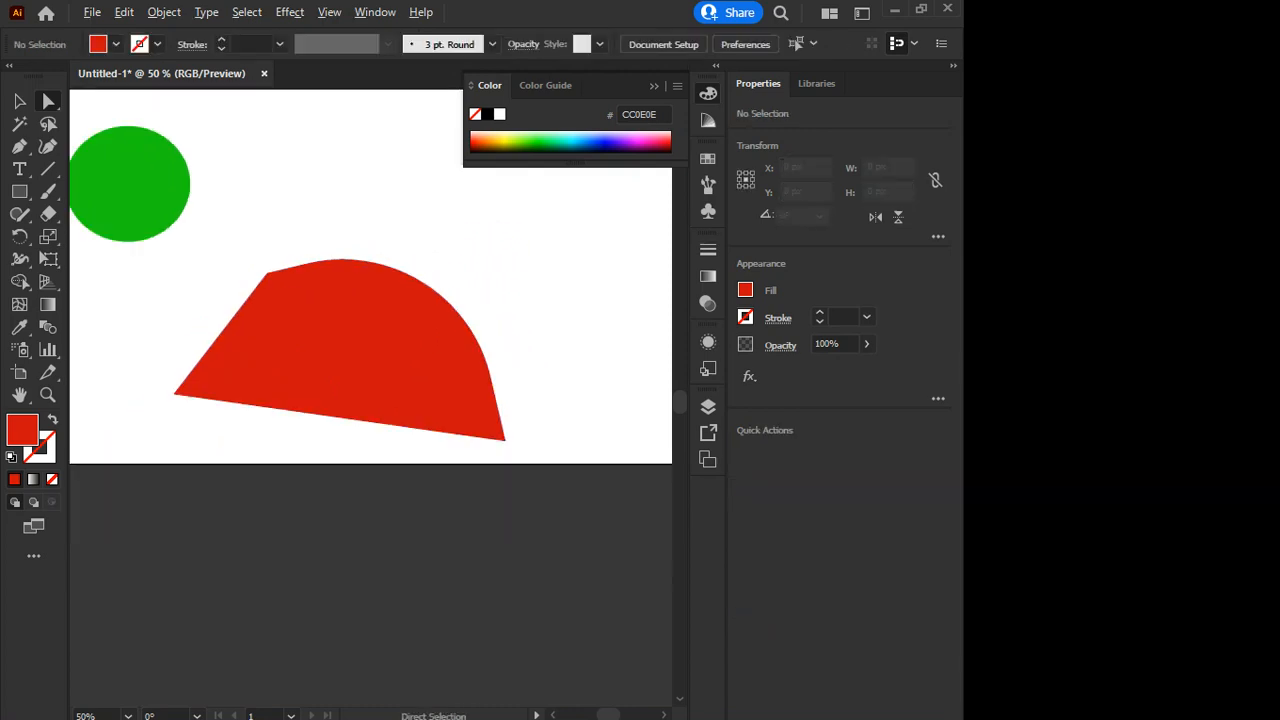
{"action": "scroll", "coordinate": [339, 240], "scroll_direction": "down", "scroll_amount": 3}
{"action": "scroll", "coordinate": [339, 240], "scroll_direction": "up", "scroll_amount": 3}
{"action": "scroll", "coordinate": [339, 240], "scroll_direction": "down", "scroll_amount": 2}
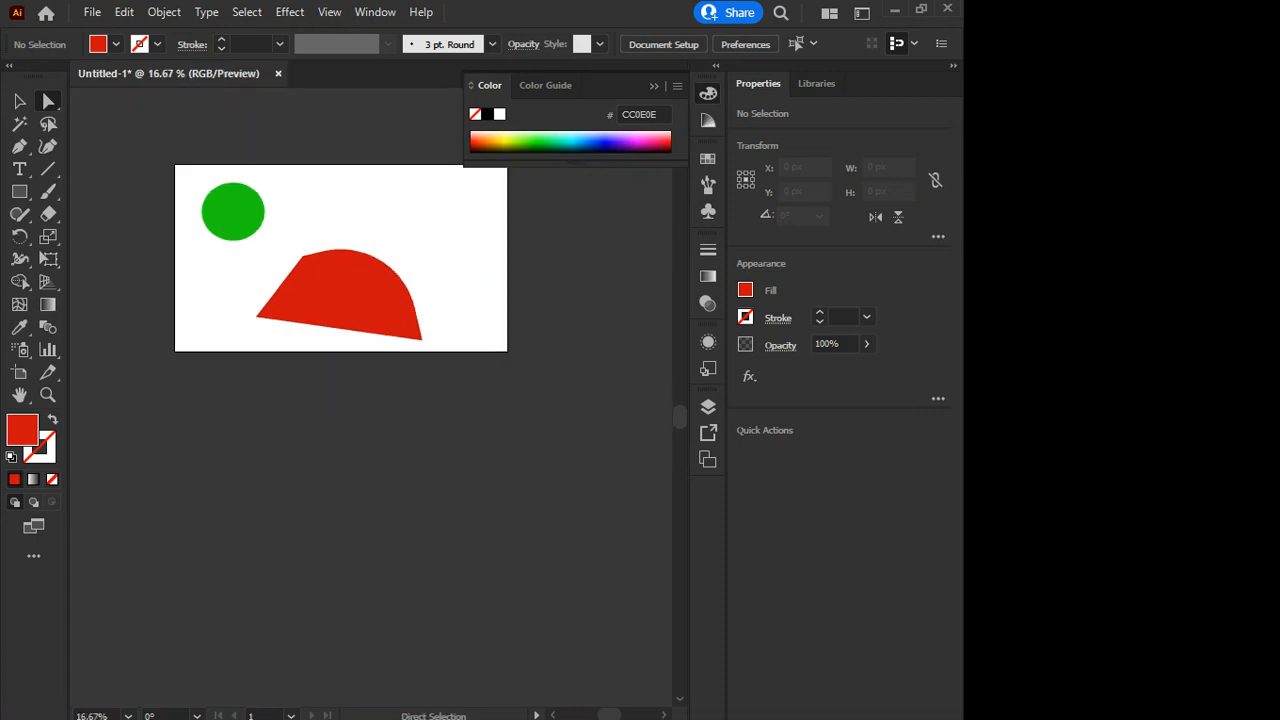
Delete the green circle and the red reshaped square from the artboard.
{"action": "key", "text": "v"}
{"action": "left_click", "coordinate": [232, 211]}
{"action": "key", "text": "Delete"}
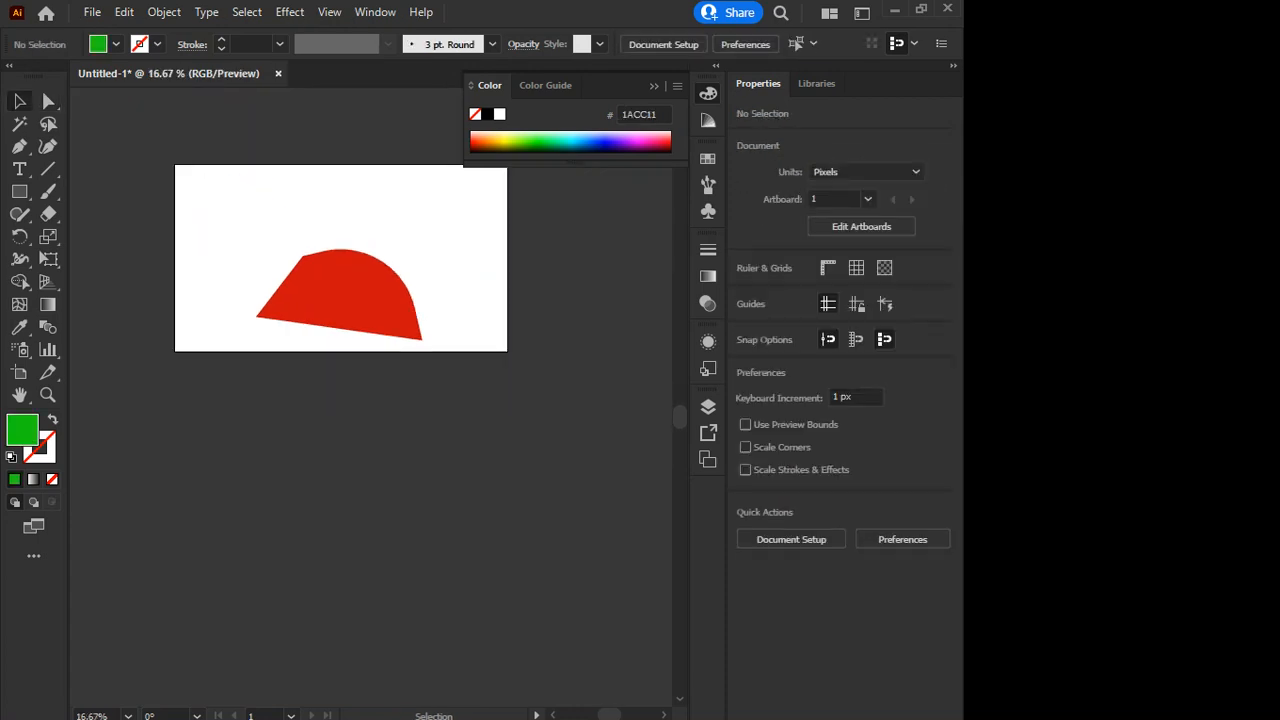
{"action": "key", "text": "Delete"}
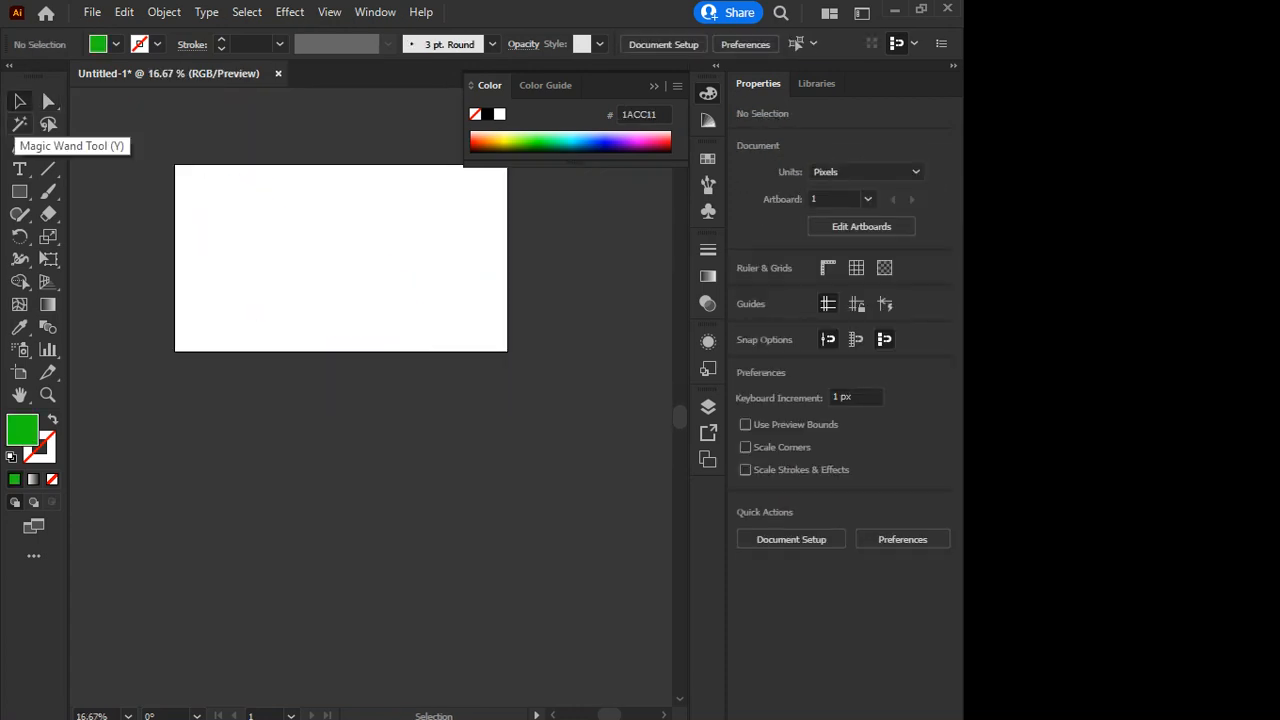
Draw four green rectangles across the artboard, the upper-left one about 373 × 200 px and the upper-middle one about 234 × 114 px.
{"action": "left_click", "coordinate": [19, 124]}
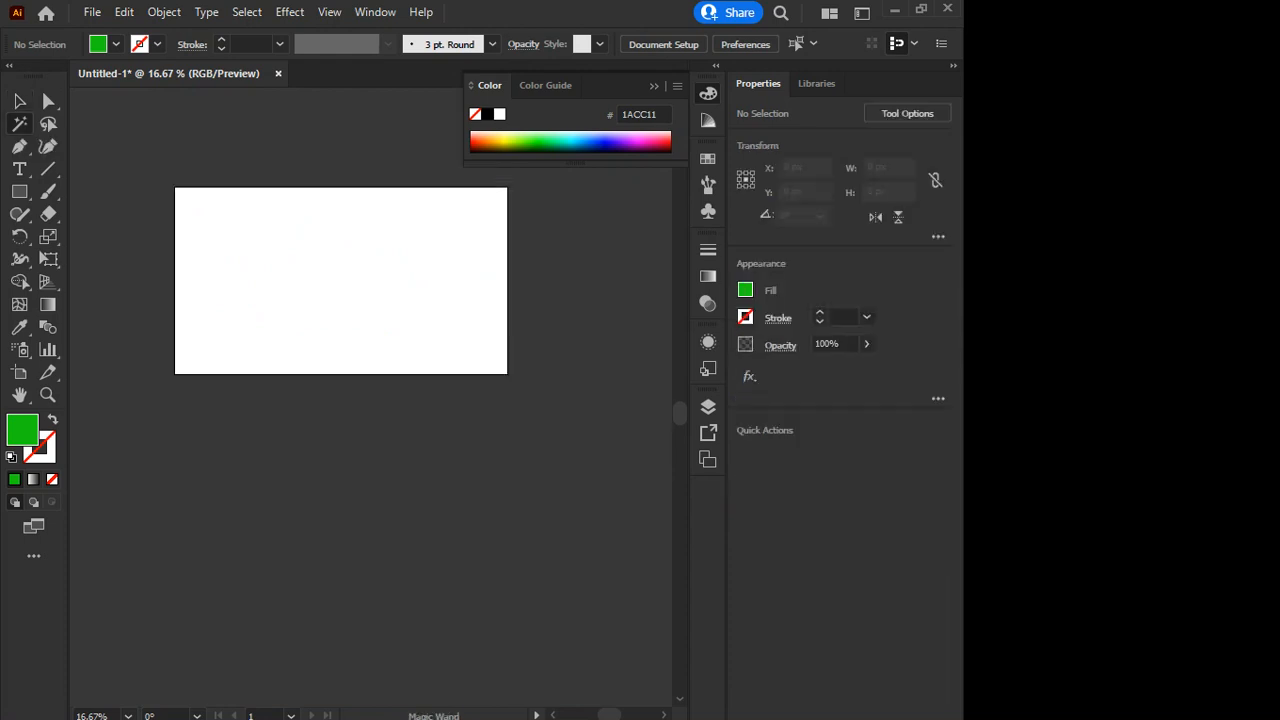
{"action": "scroll", "coordinate": [299, 195], "scroll_direction": "up", "scroll_amount": 1}
{"action": "key", "text": "m"}
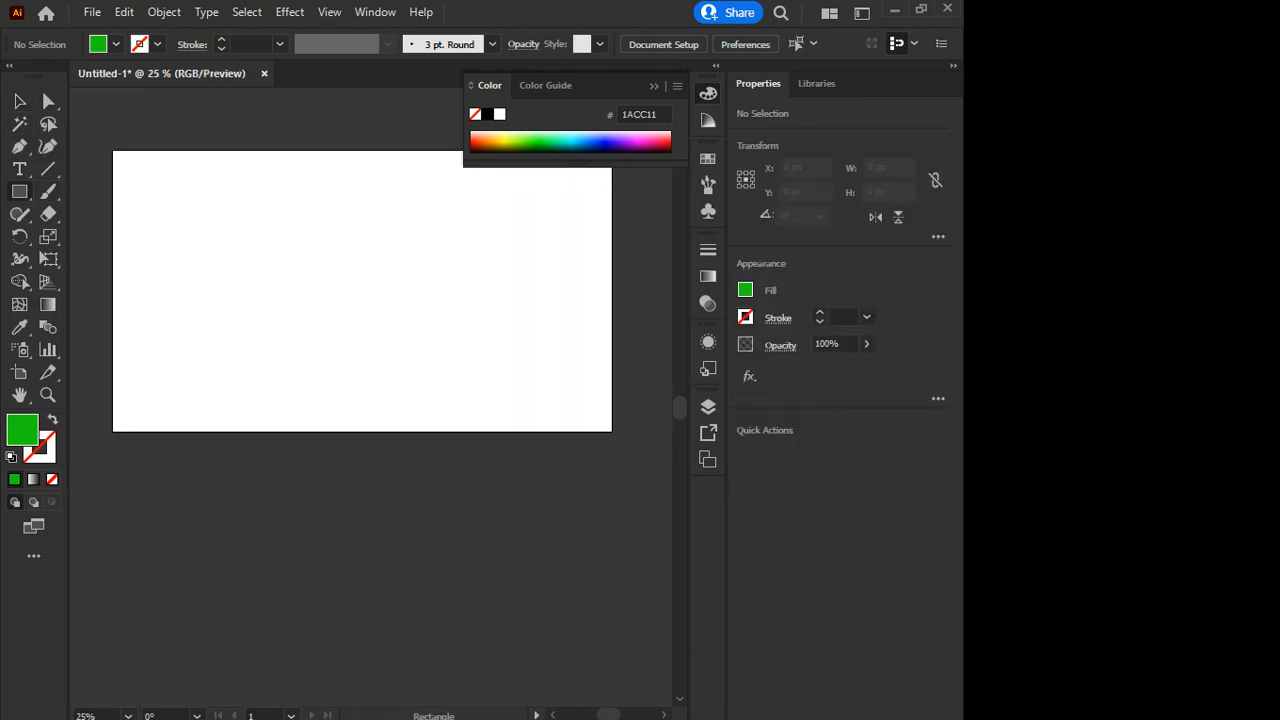
{"action": "left_click_drag", "start_coordinate": [164, 186], "coordinate": [512, 388]}
{"action": "left_click_drag", "start_coordinate": [143, 337], "coordinate": [247, 396]}
{"action": "left_click_drag", "start_coordinate": [379, 197], "coordinate": [467, 238]}
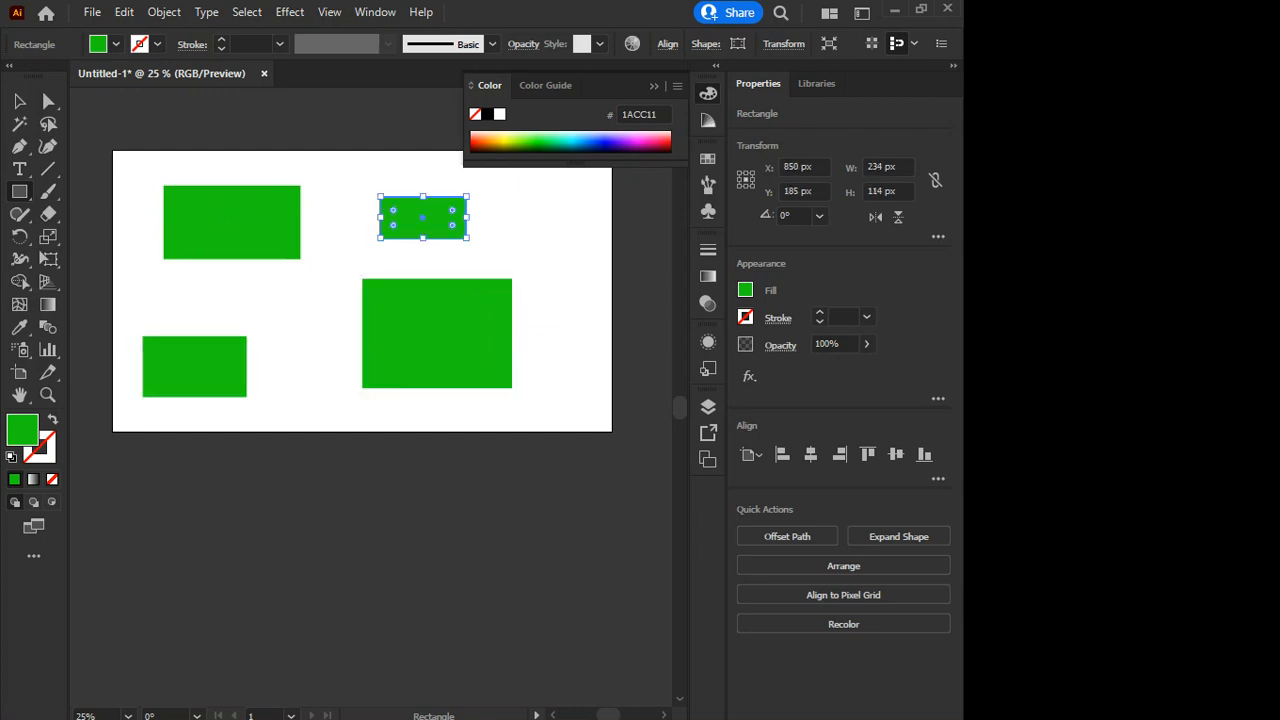
Draw three green ellipses: about 121 × 98 px between the left rectangles, 83 × 134 px at the upper right and 62 × 144 px at the lower right.
{"action": "left_click_drag", "start_coordinate": [19, 191], "coordinate": [100, 234]}
{"action": "left_click_drag", "start_coordinate": [233, 279], "coordinate": [278, 315]}
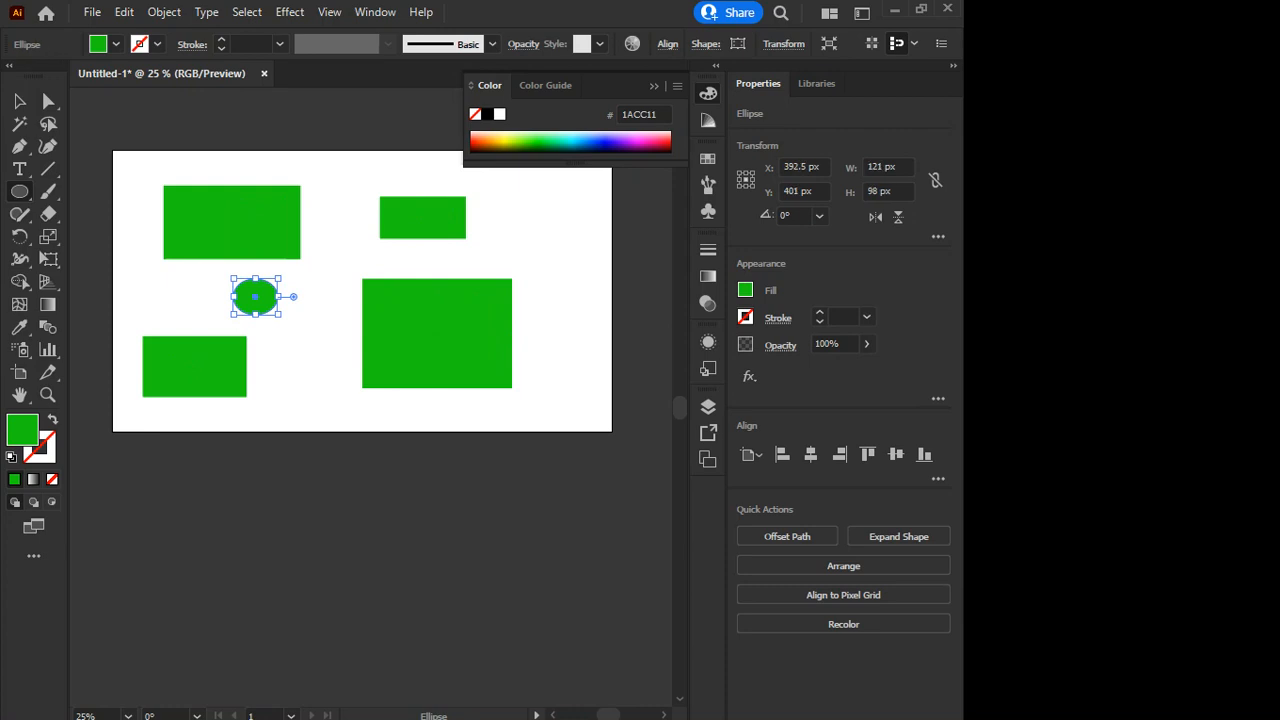
{"action": "left_click_drag", "start_coordinate": [549, 203], "coordinate": [584, 254]}
{"action": "left_click_drag", "start_coordinate": [576, 326], "coordinate": [602, 381]}
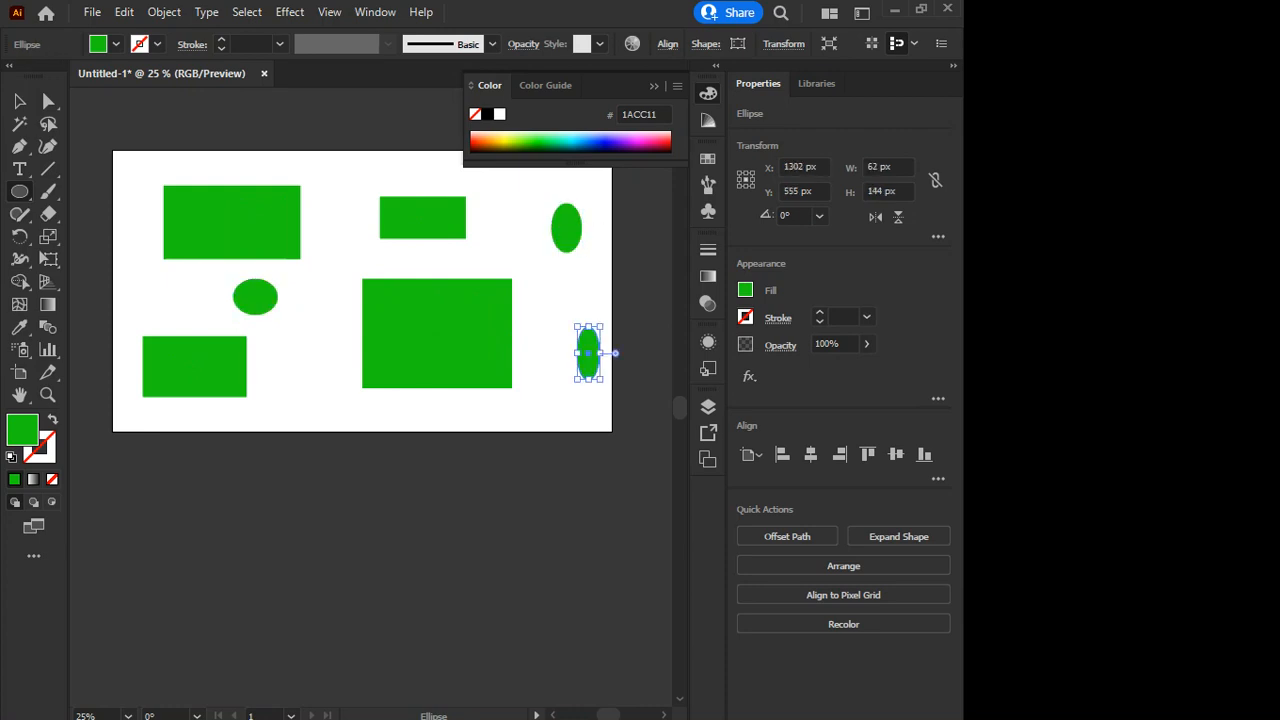
Select all the green shapes with the Magic Wand by sampling the upper-left rectangle, and clear the selection.
{"action": "scroll", "coordinate": [366, 303], "scroll_direction": "up", "scroll_amount": 1}
{"action": "key", "text": "v"}
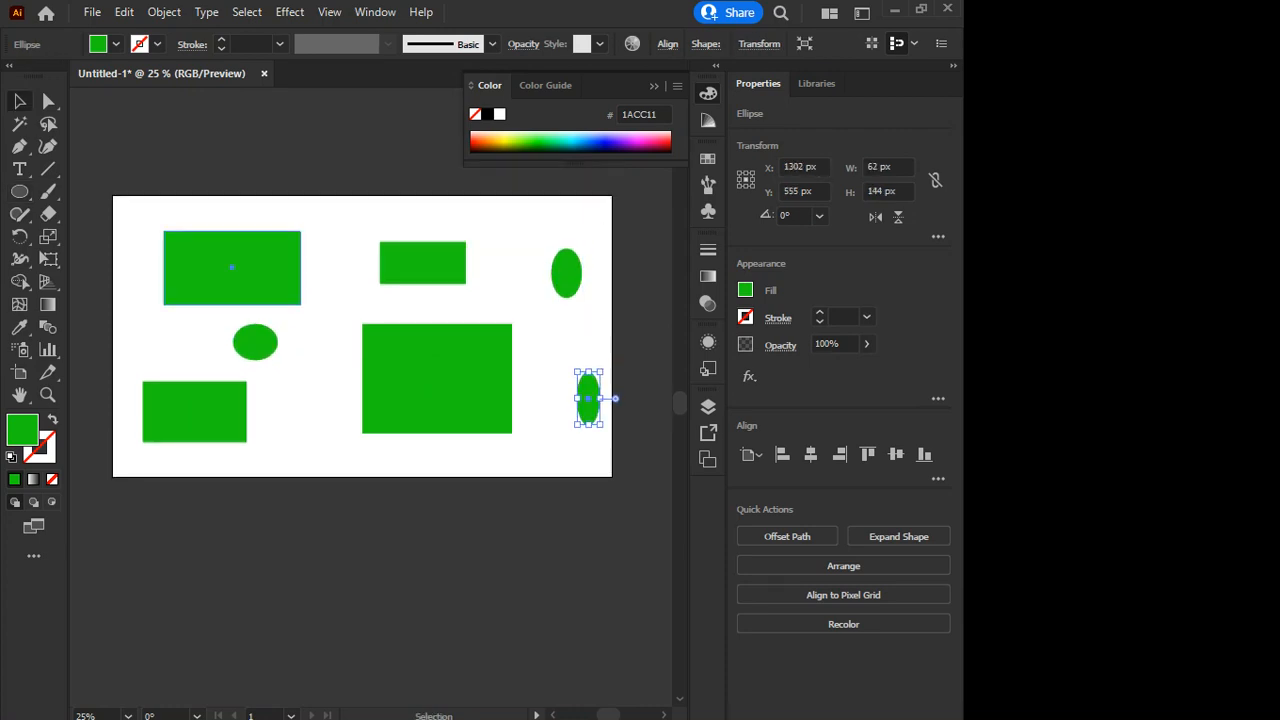
{"action": "left_click", "coordinate": [231, 267]}
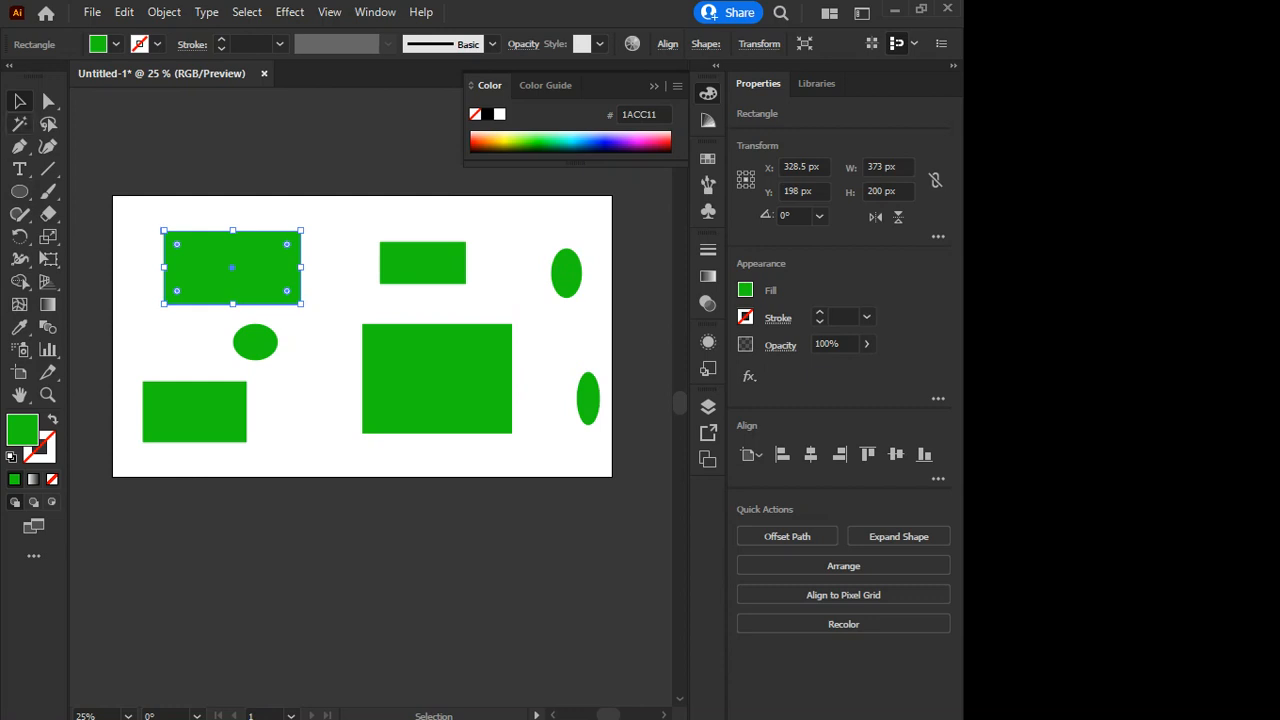
{"action": "key", "text": "y"}
{"action": "left_click", "coordinate": [231, 267]}
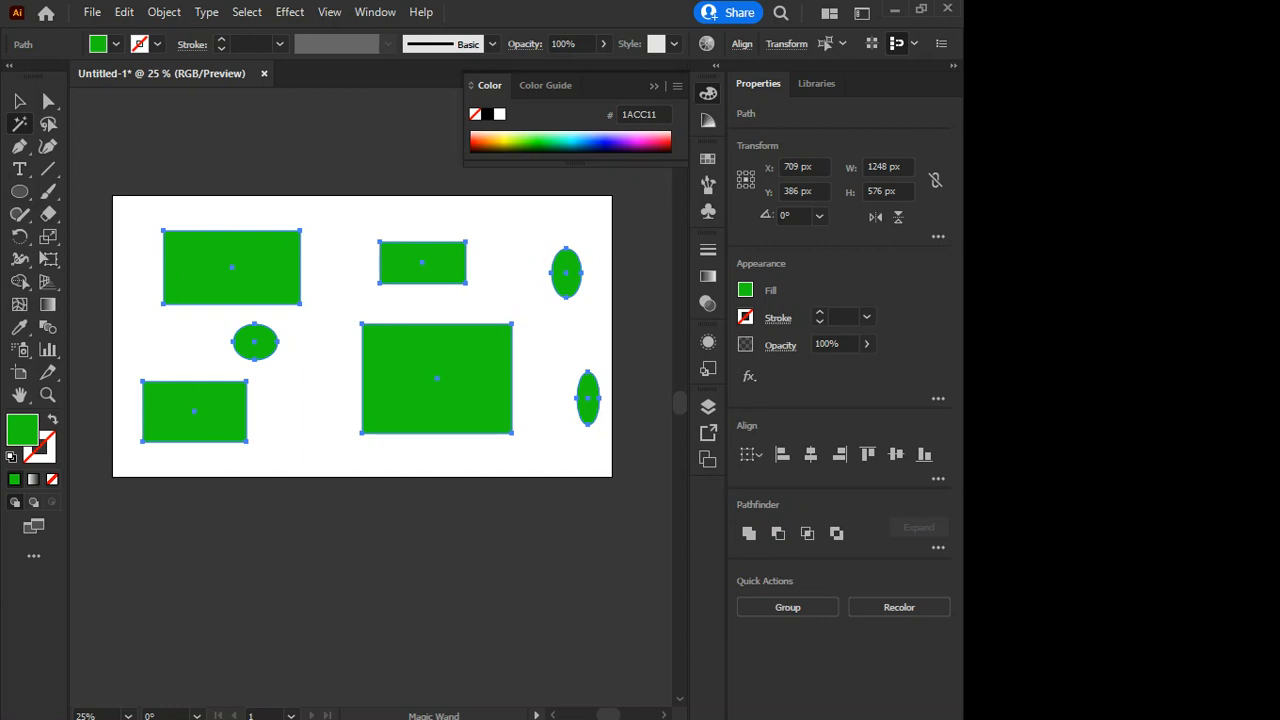
{"action": "key", "text": "v"}
{"action": "left_click", "coordinate": [330, 228]}
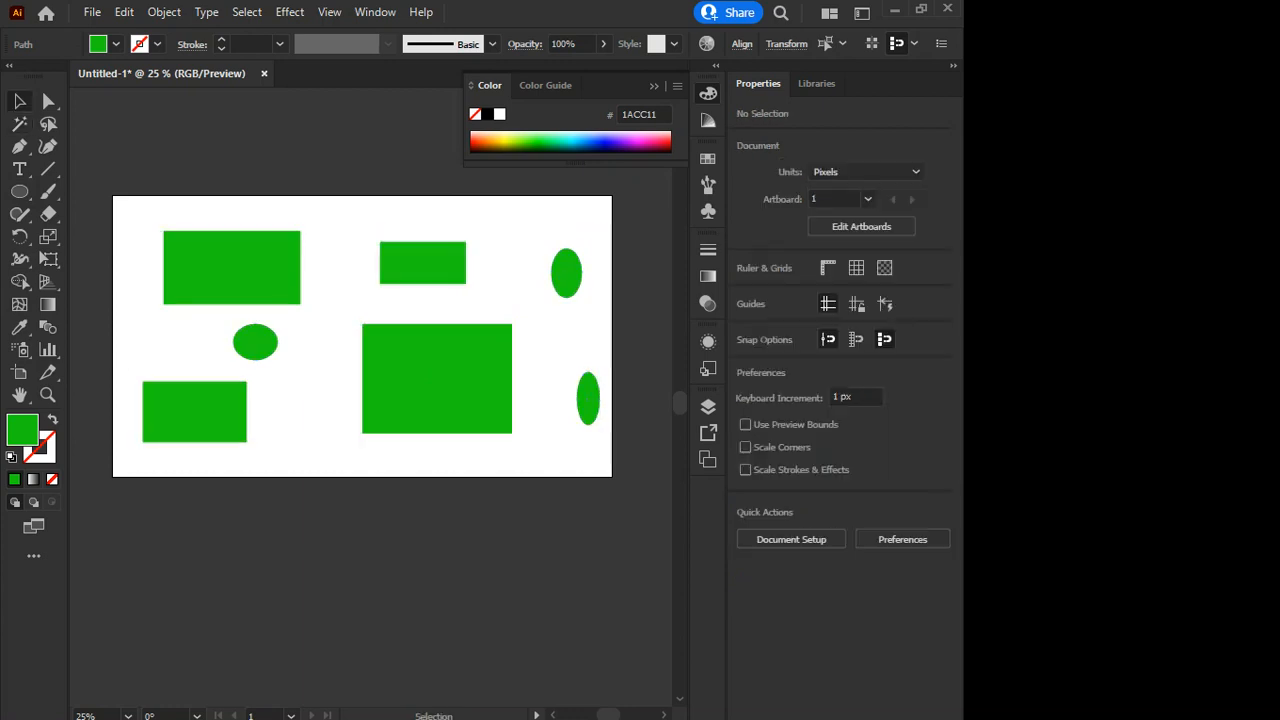
Set the fill of the ellipse between the two left rectangles to CC122E.
{"action": "scroll", "coordinate": [330, 228], "scroll_direction": "up", "scroll_amount": 2}
{"action": "left_click", "coordinate": [179, 455]}
{"action": "scroll", "coordinate": [199, 449], "scroll_direction": "down", "scroll_amount": 2}
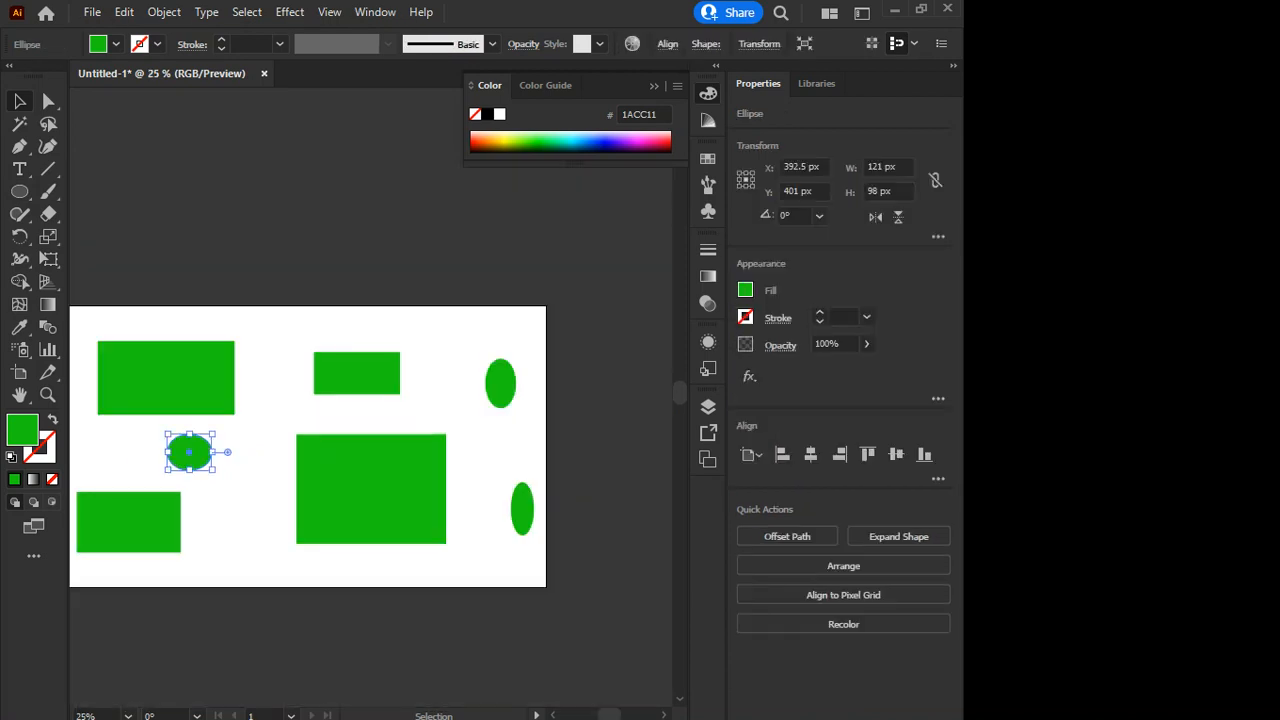
{"action": "double_click", "coordinate": [22, 430]}
{"action": "type", "text": "CC122E"}
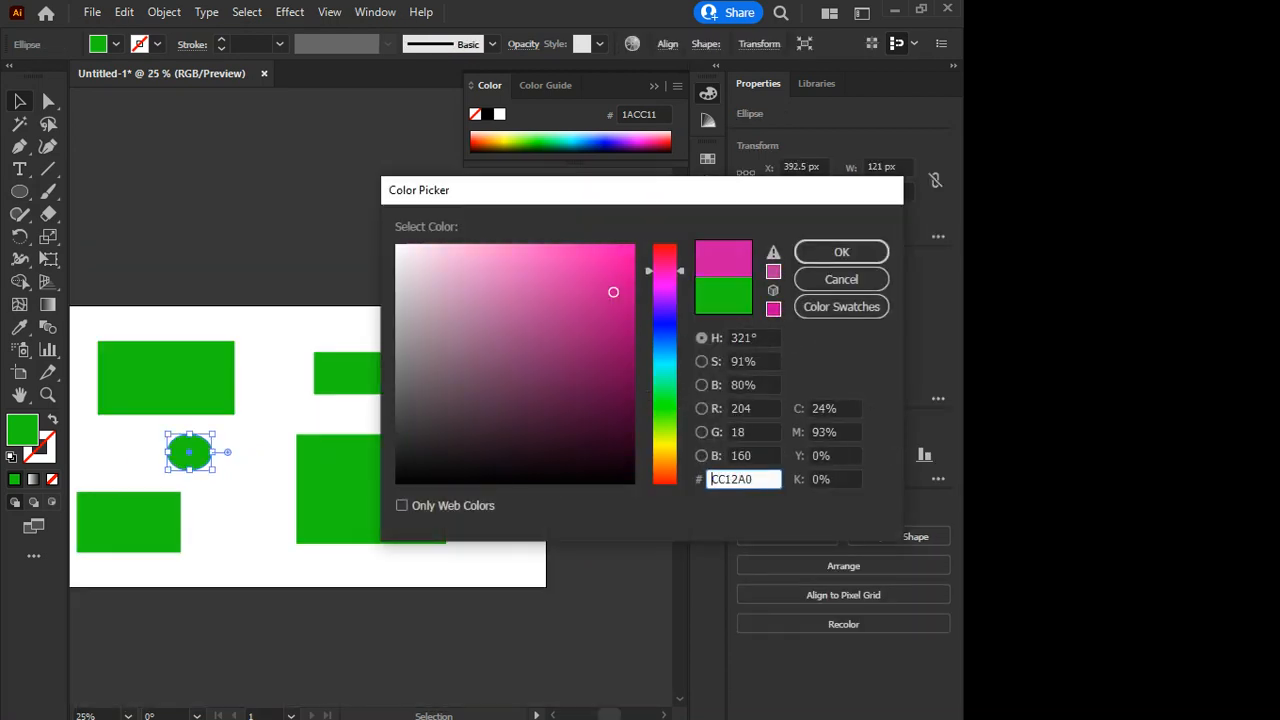
{"action": "key", "text": "Return"}
Show the Color panel again and fill the upper-right ellipse with bright green 39FF00 from the RGB spectrum.
{"action": "left_click", "coordinate": [500, 384]}
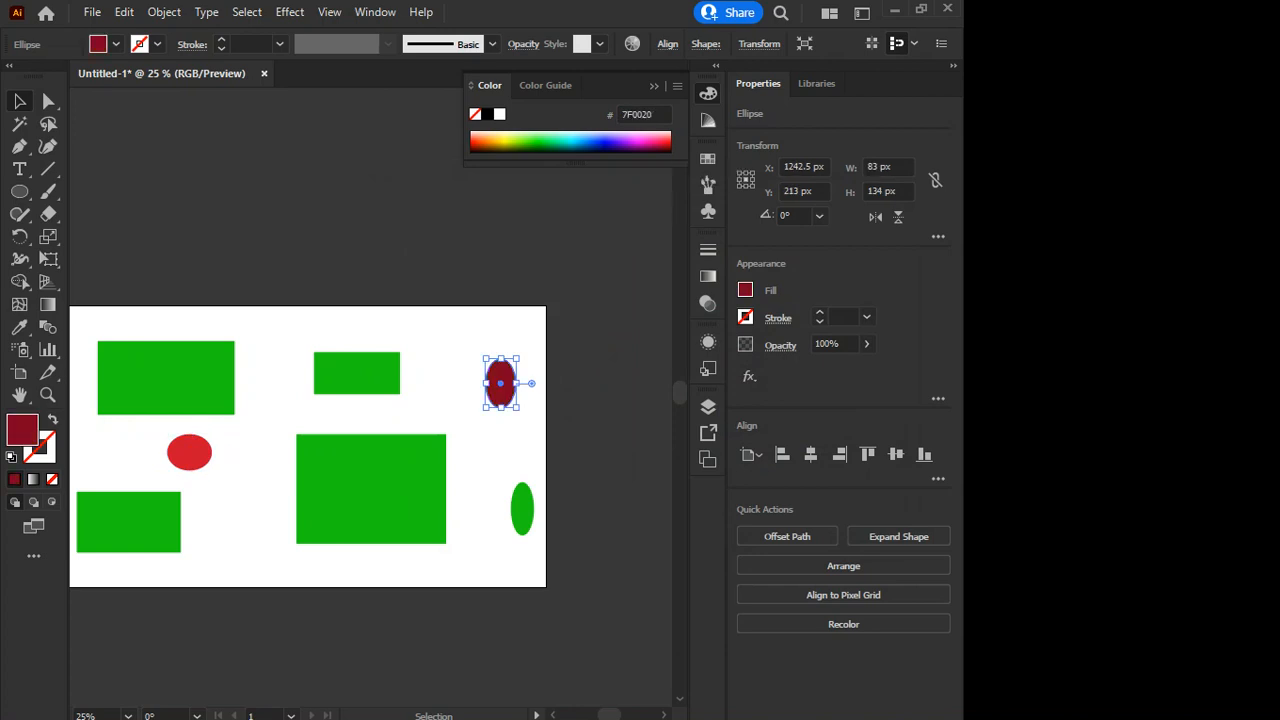
{"action": "key", "text": "ctrl+shift+a"}
{"action": "left_click", "coordinate": [500, 384]}
{"action": "left_click", "coordinate": [654, 85]}
{"action": "left_click", "coordinate": [375, 12]}
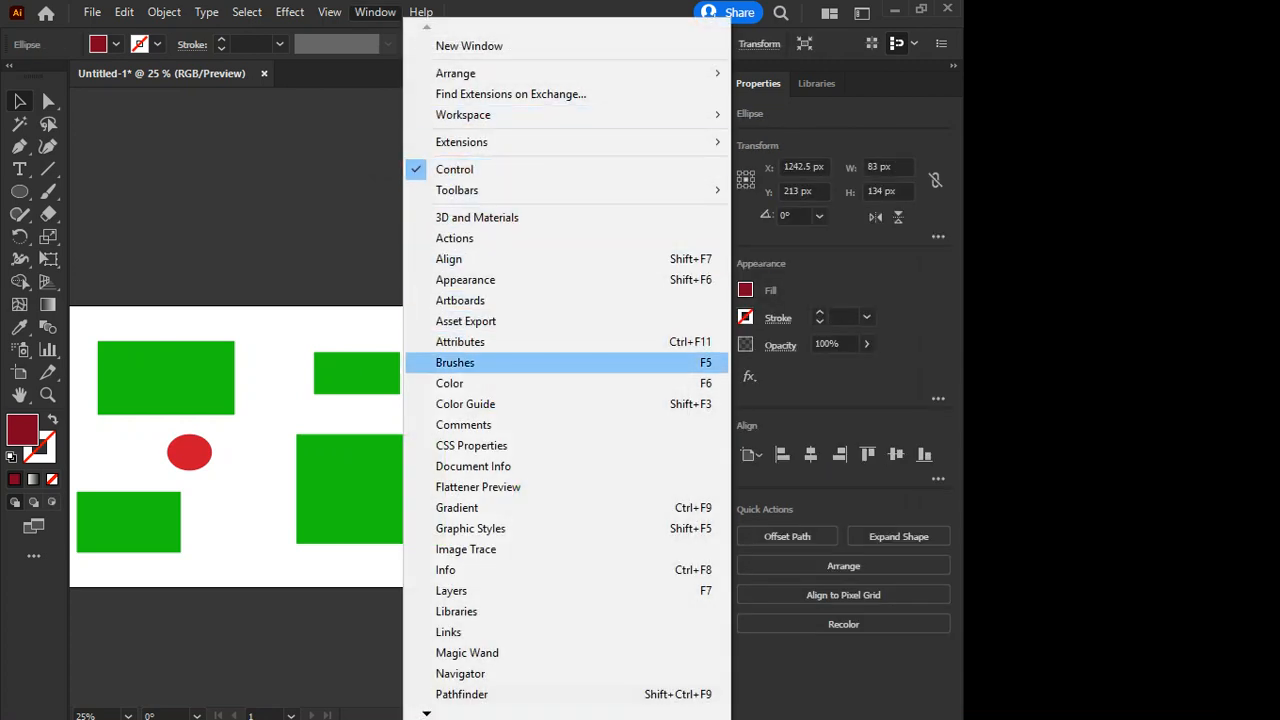
{"action": "left_click", "coordinate": [450, 383]}
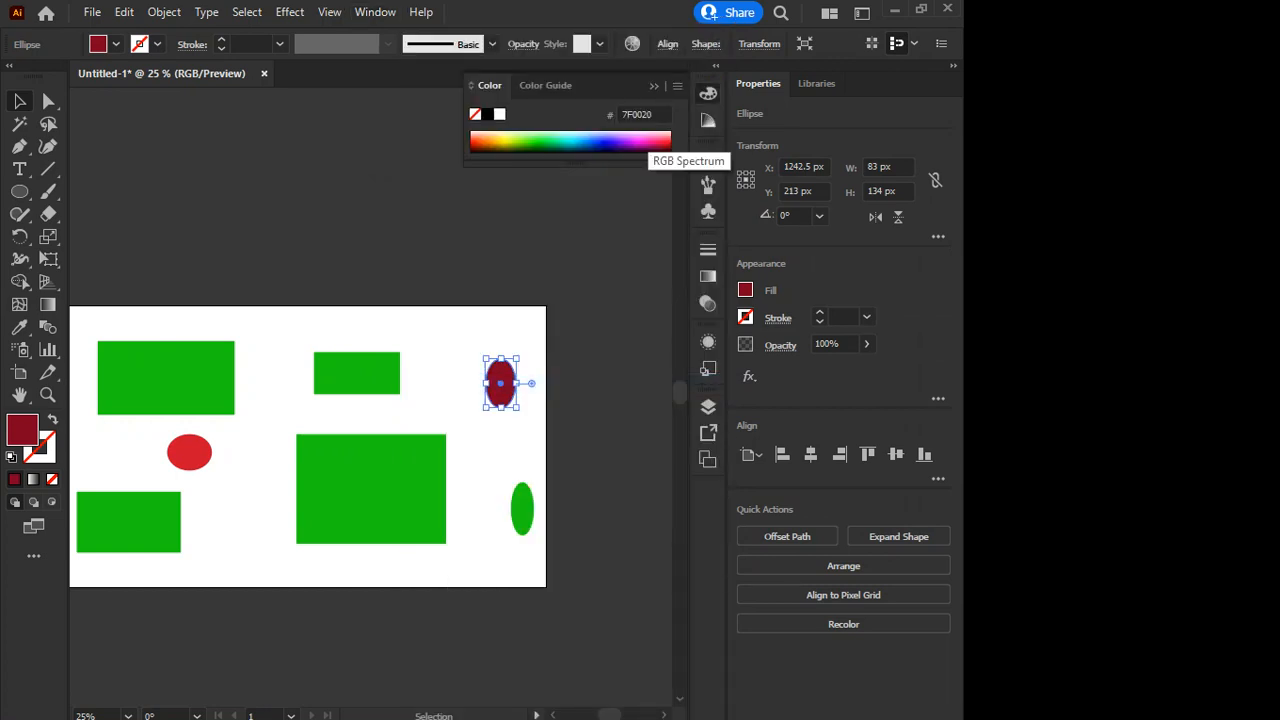
{"action": "left_click_drag", "start_coordinate": [662, 149], "coordinate": [528, 140]}
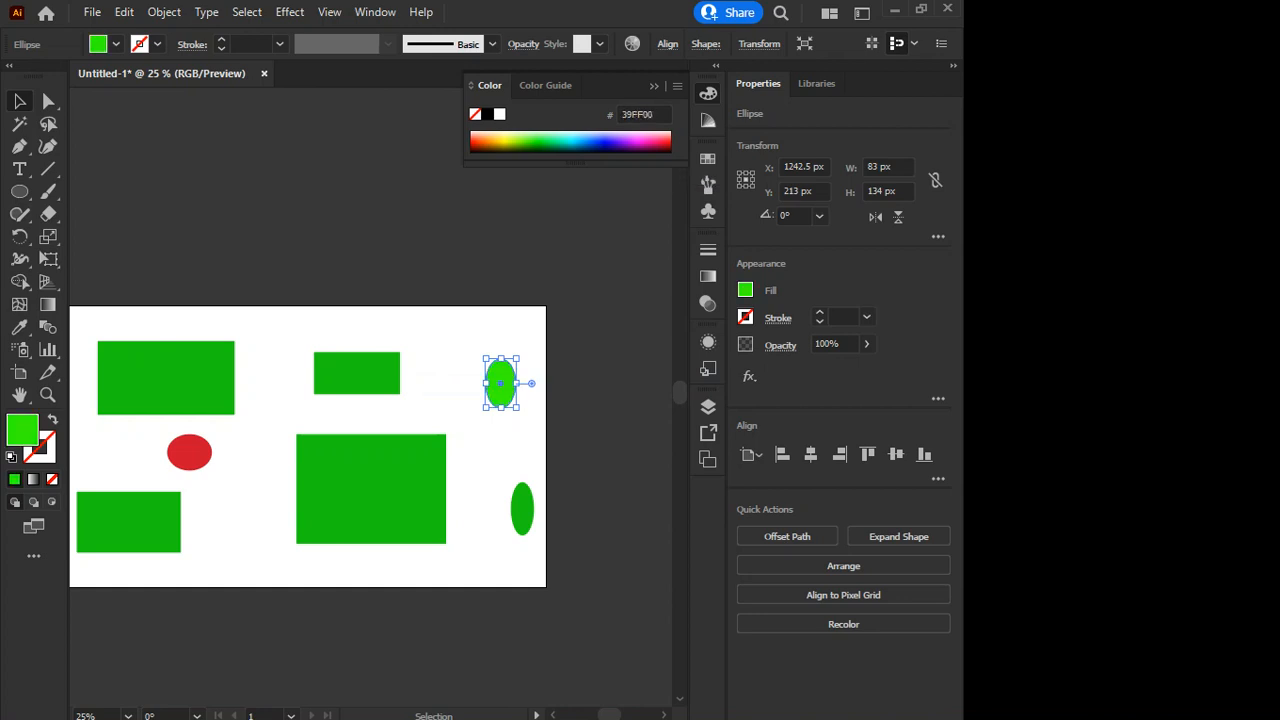
Copy the left ellipse's red fill to the upper-right ellipse with the Eyedropper, and deselect it.
{"action": "key", "text": "i"}
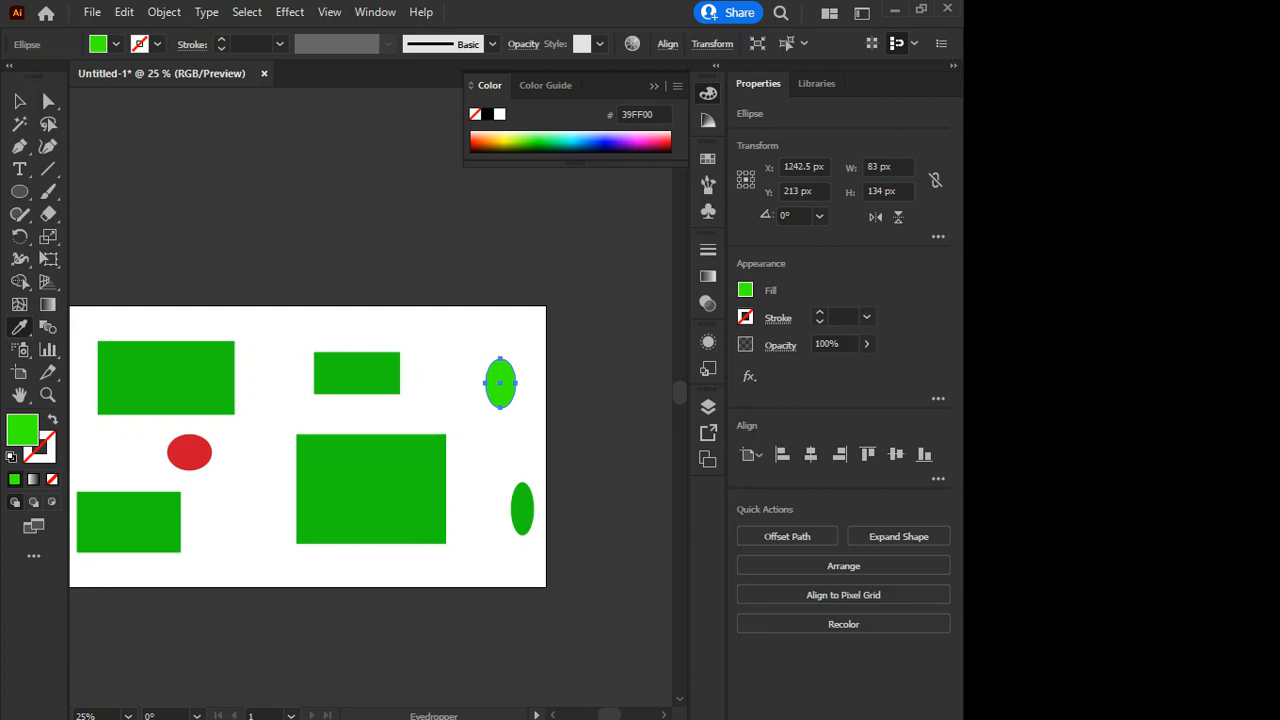
{"action": "left_click", "coordinate": [189, 452]}
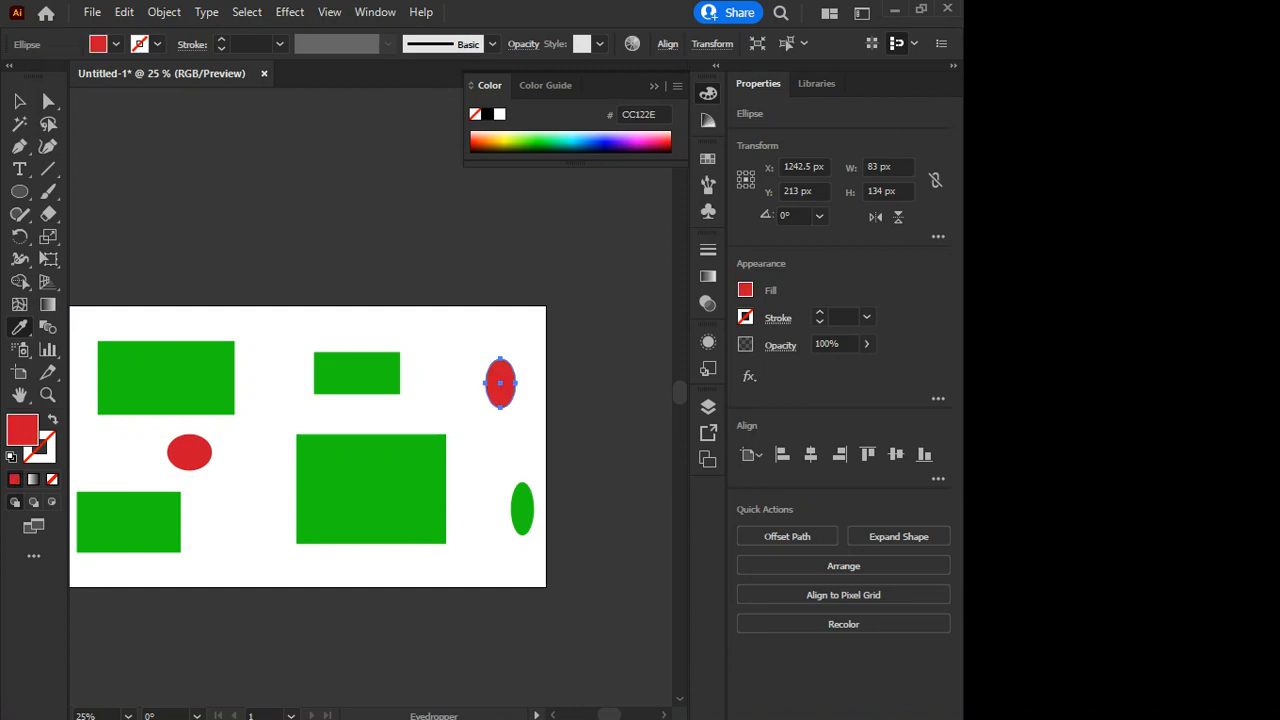
{"action": "key", "text": "v"}
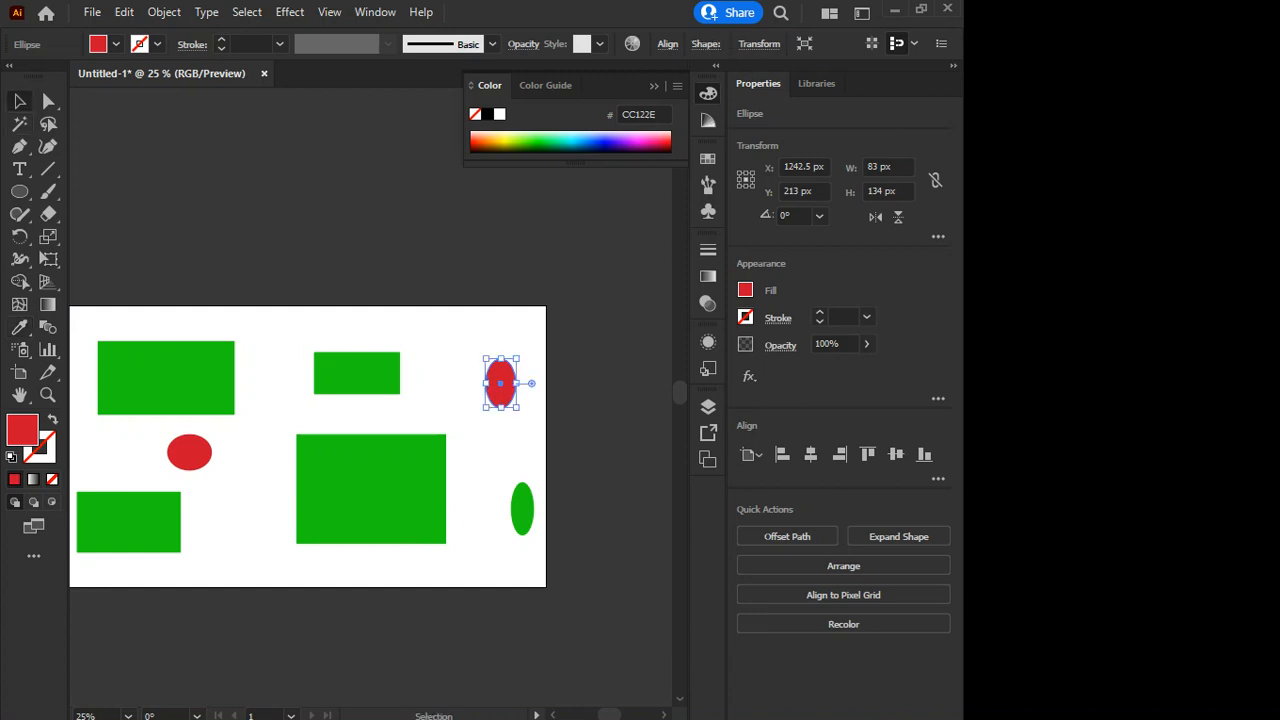
{"action": "key", "text": "ctrl+shift+a"}
Select both red ellipses with the Magic Wand, then select all the artwork and clear the selection.
{"action": "key", "text": "y"}
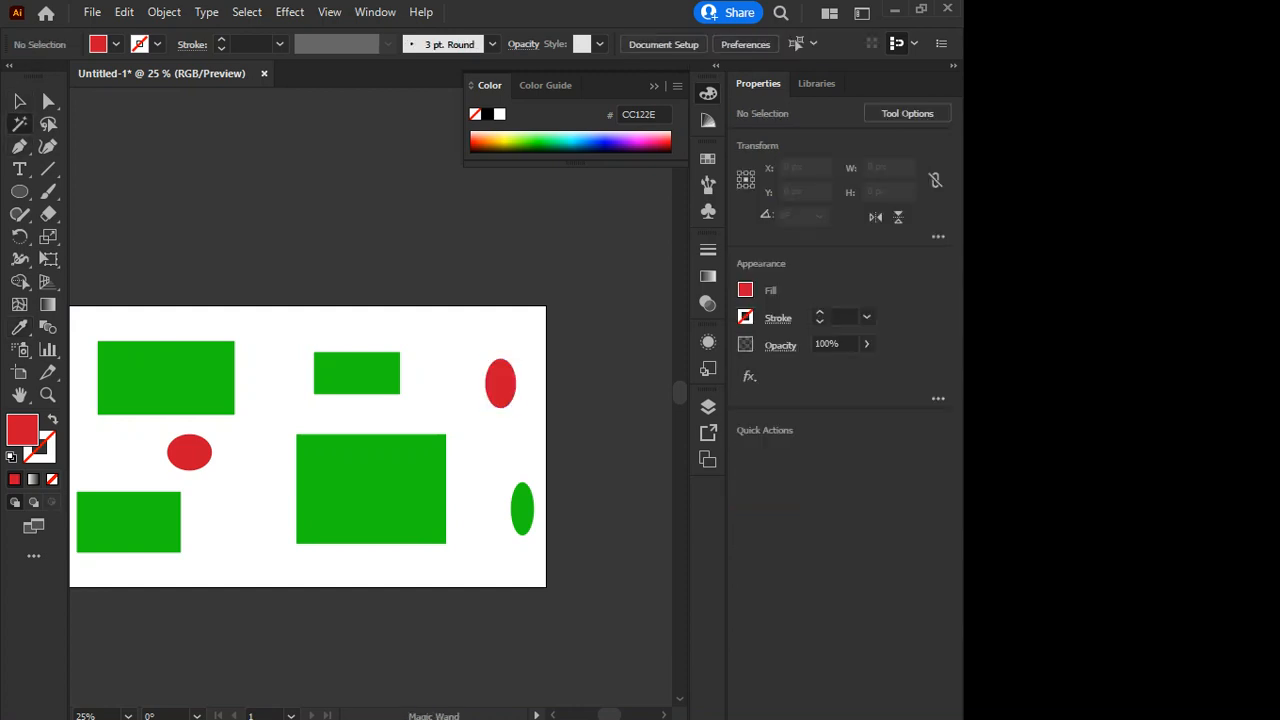
{"action": "left_click", "coordinate": [189, 452]}
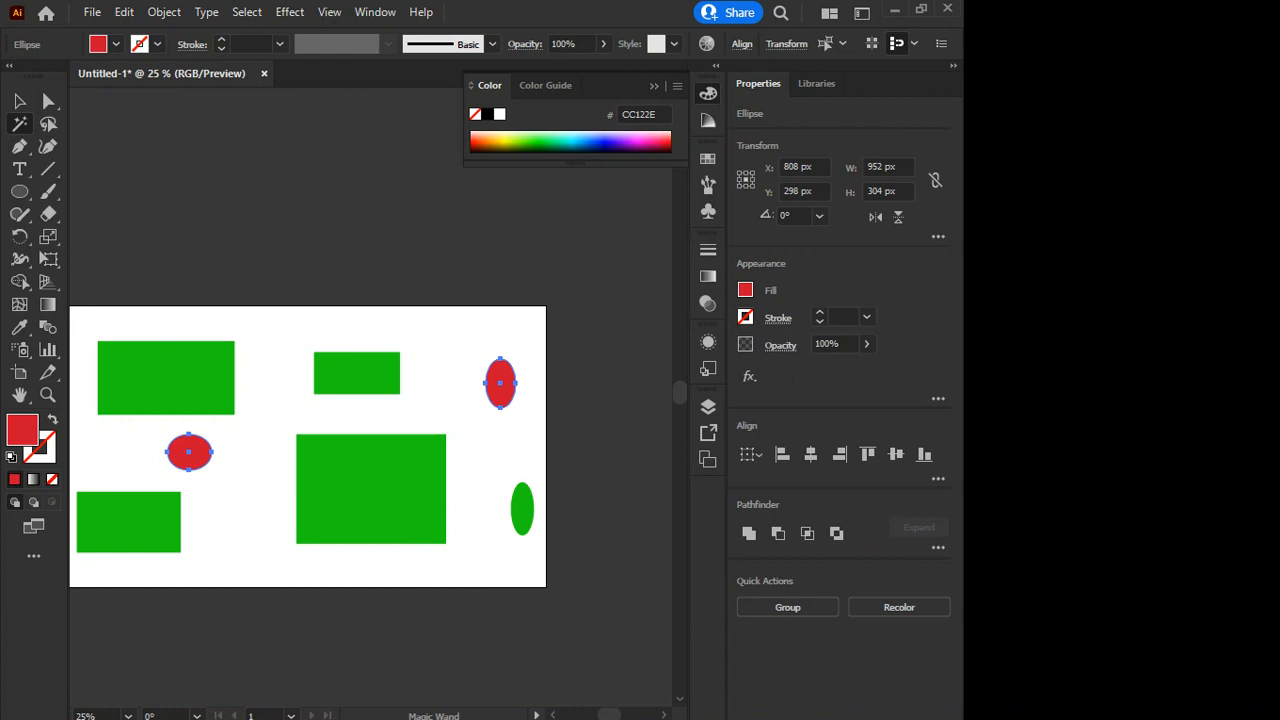
{"action": "key", "text": "v"}
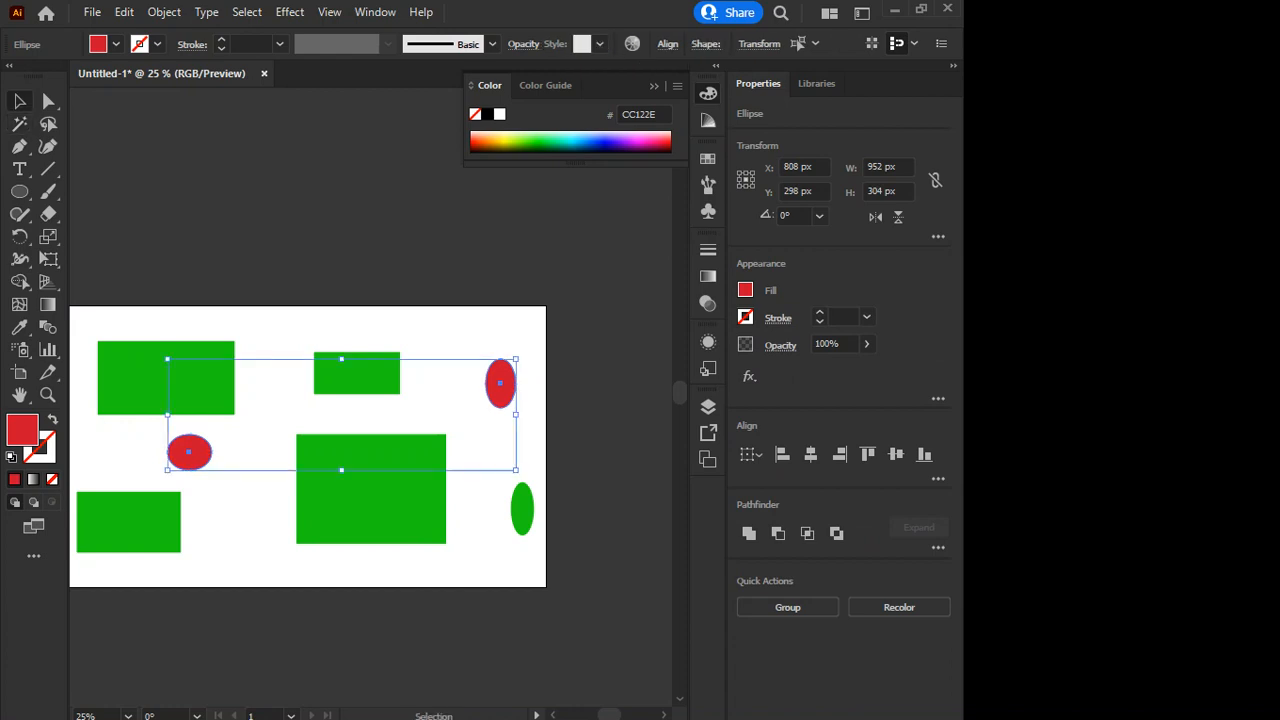
{"action": "key", "text": "ctrl+a"}
{"action": "key", "text": "ctrl+shift+a"}
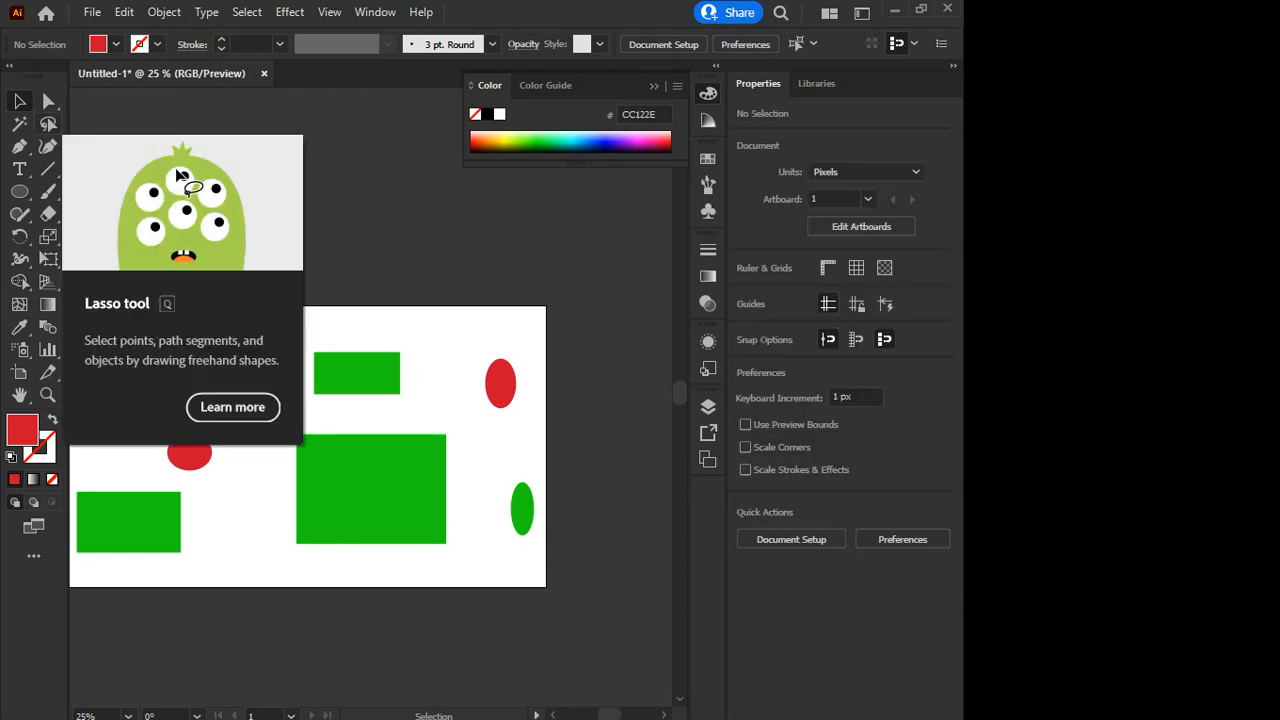
Delete all the rectangles and ellipses from the artboard.
{"action": "left_click", "coordinate": [48, 123]}
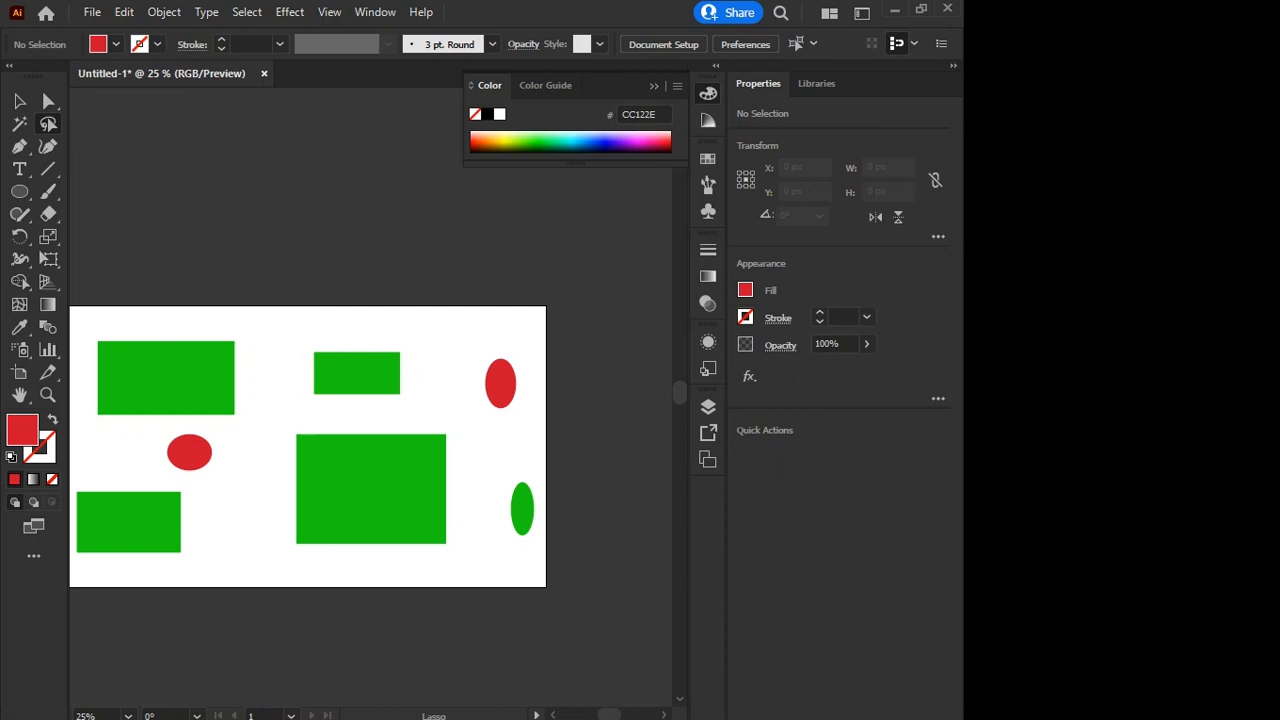
{"action": "key", "text": "v"}
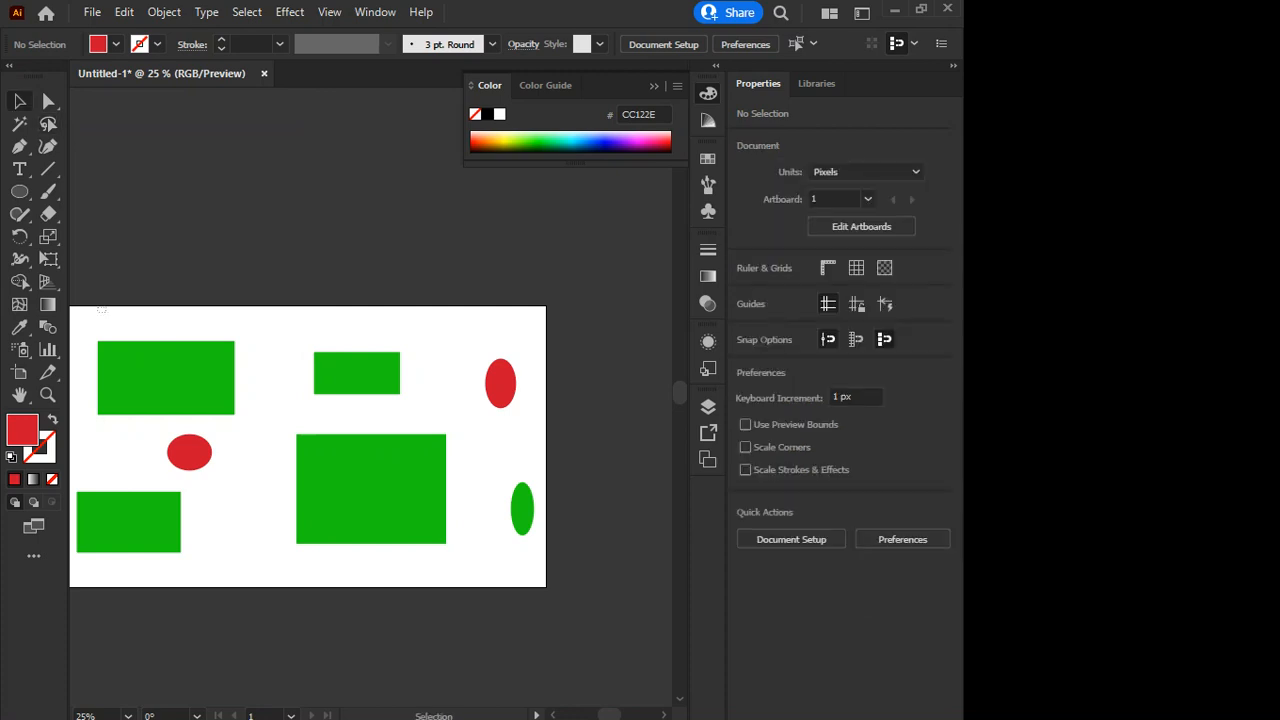
{"action": "key", "text": "ctrl+a"}
{"action": "key", "text": "Delete"}
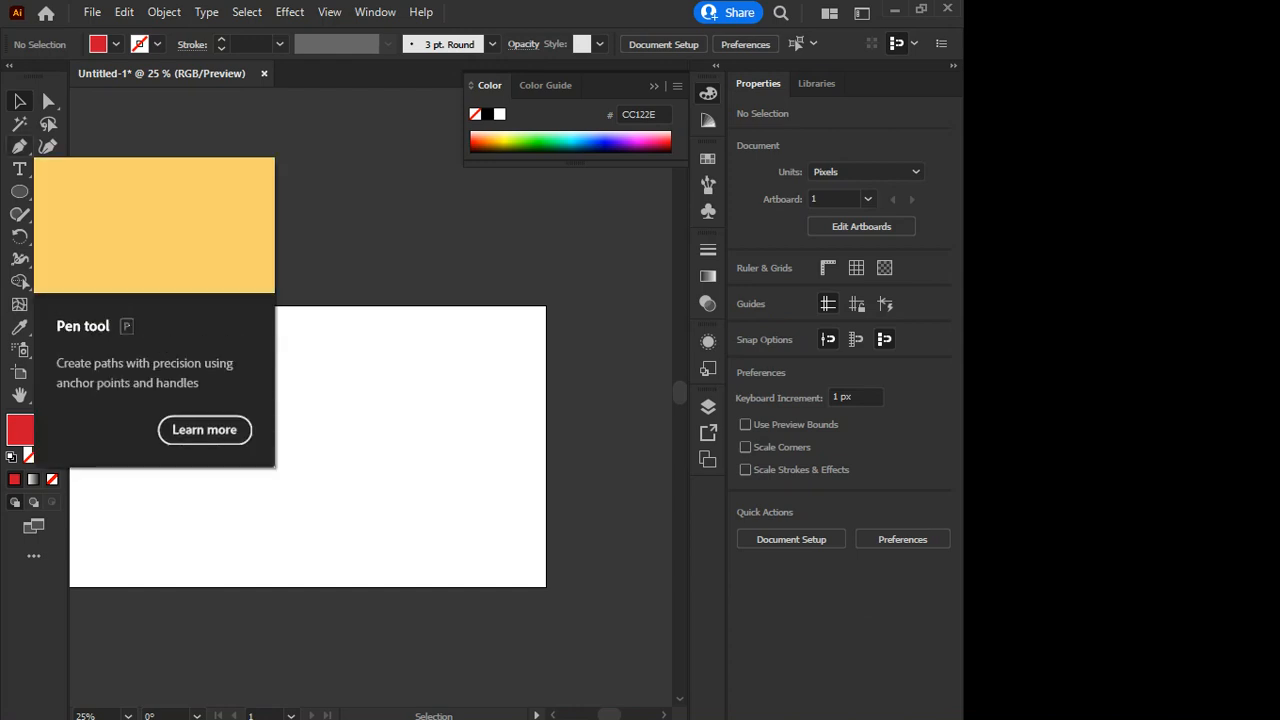
Draw a red shape's curved outer contour clockwise with the Pen tool, from about (636, 100) px to about (505, 51) px.
{"action": "left_click", "coordinate": [19, 146]}
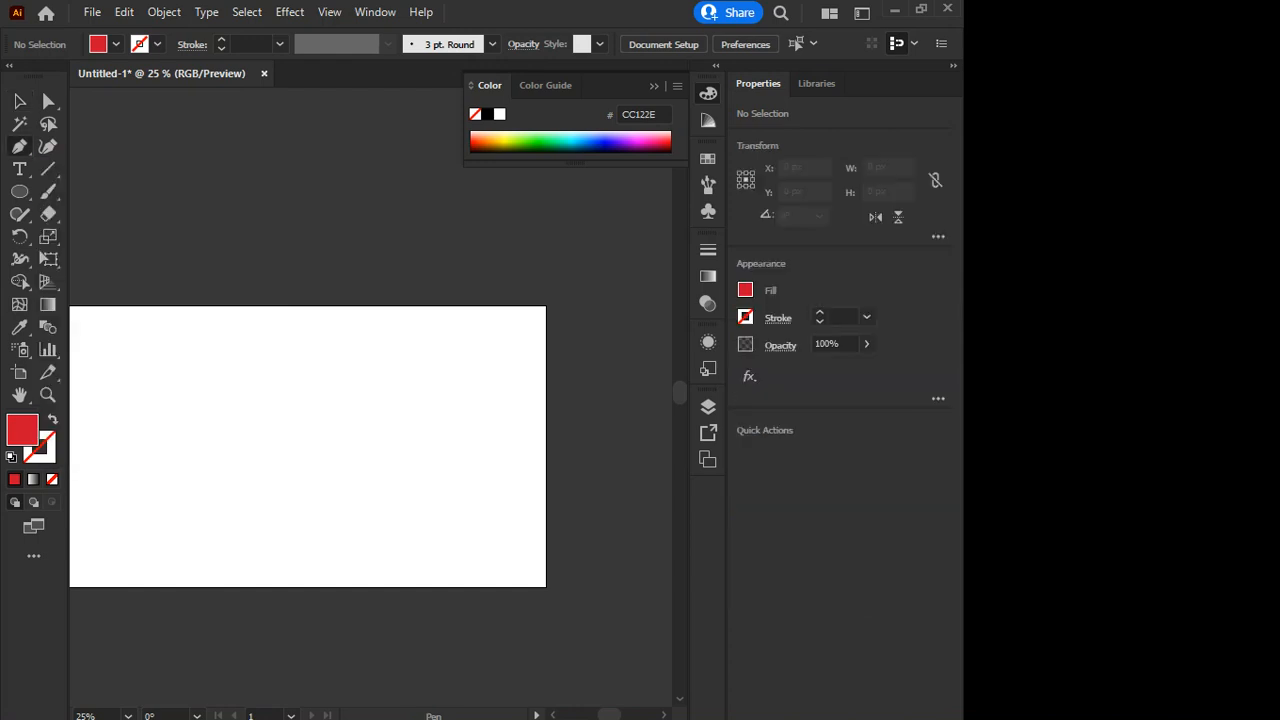
{"action": "left_click_drag", "start_coordinate": [308, 446], "coordinate": [343, 398]}
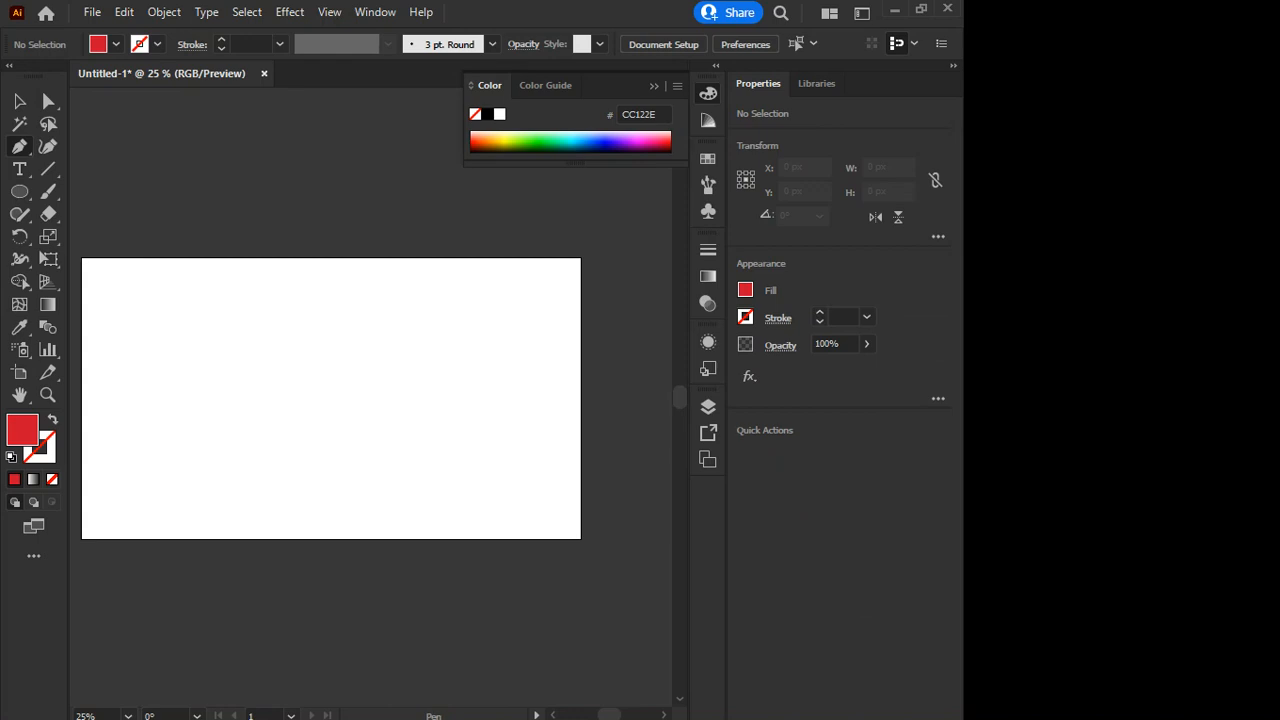
{"action": "left_click", "coordinate": [313, 294]}
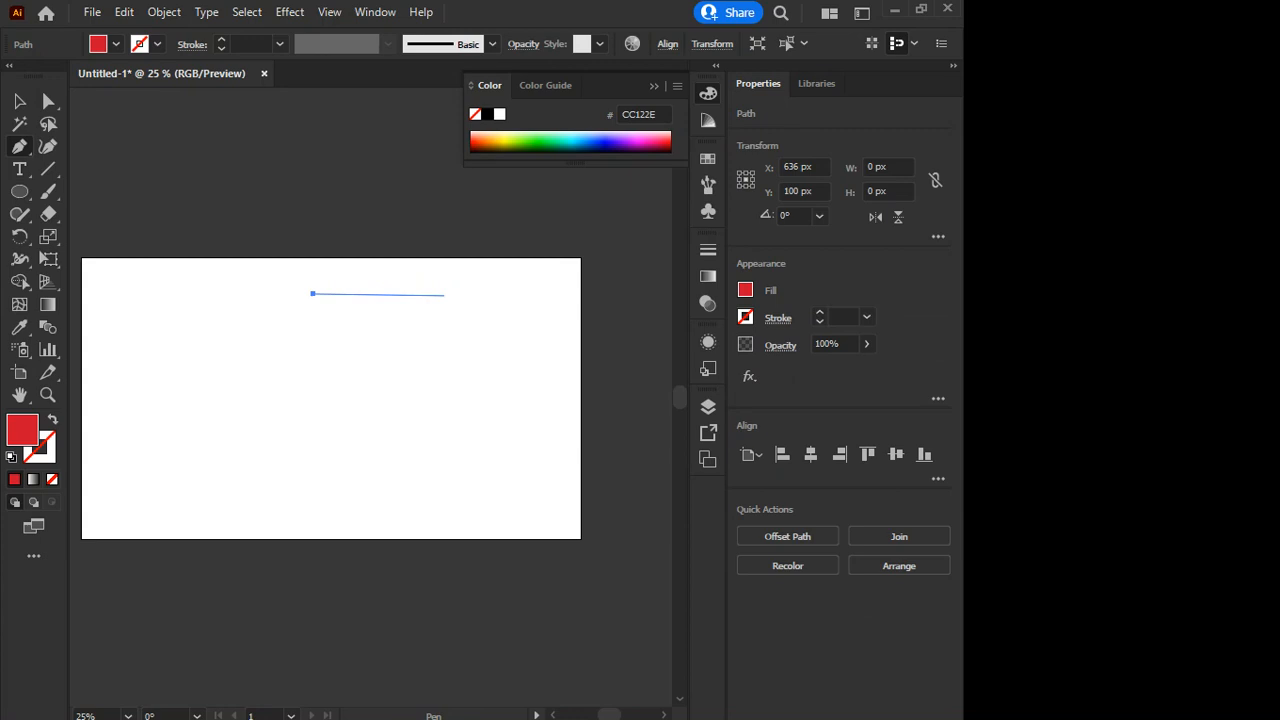
{"action": "left_click_drag", "start_coordinate": [441, 291], "coordinate": [483, 339]}
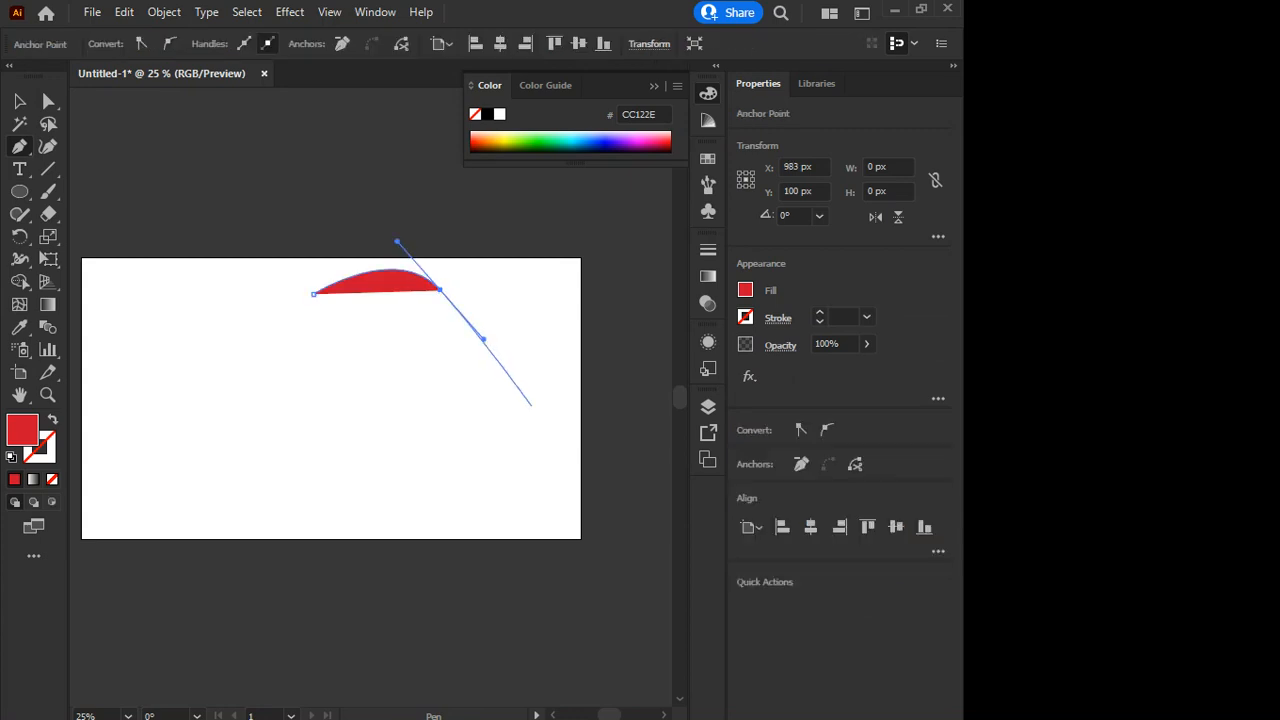
{"action": "left_click_drag", "start_coordinate": [530, 405], "coordinate": [534, 458]}
{"action": "left_click_drag", "start_coordinate": [357, 478], "coordinate": [289, 487]}
{"action": "left_click_drag", "start_coordinate": [216, 422], "coordinate": [324, 276]}
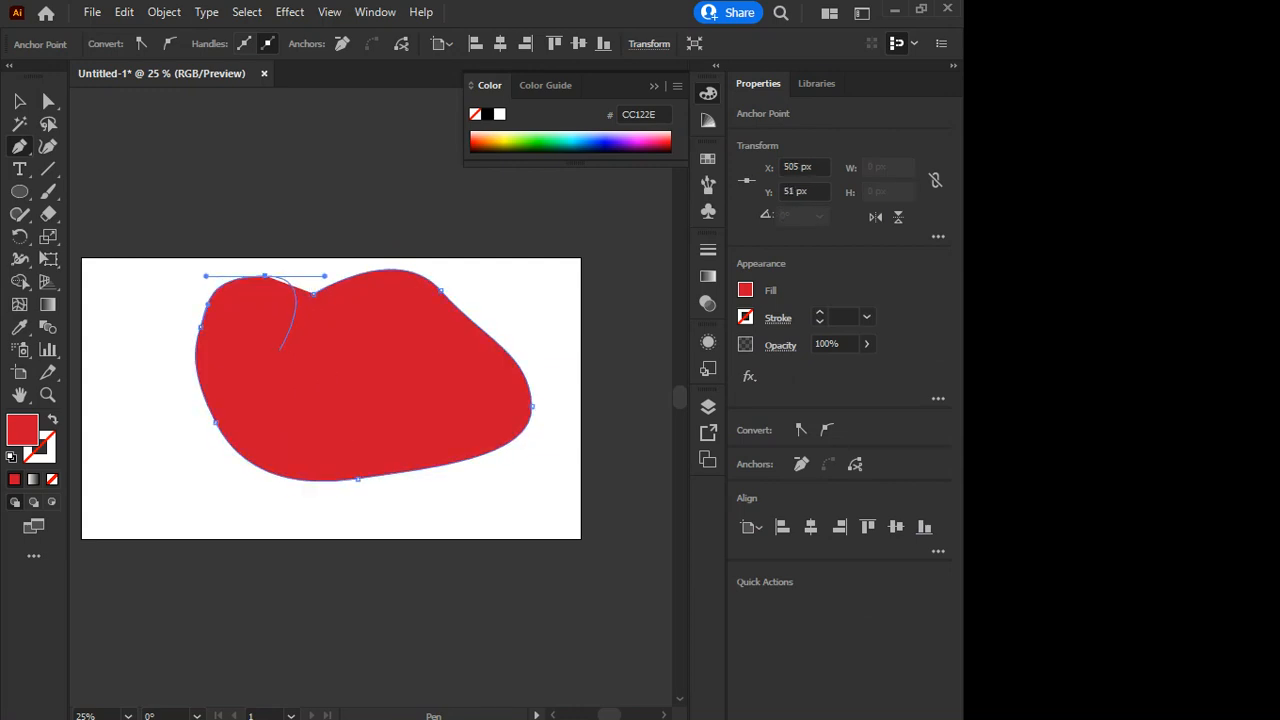
Continue the red path around an inner hollow and back beside its starting point, giving a C-like freeform shape.
{"action": "left_click_drag", "start_coordinate": [249, 361], "coordinate": [328, 333]}
{"action": "left_click", "coordinate": [315, 309]}
{"action": "left_click", "coordinate": [315, 297]}
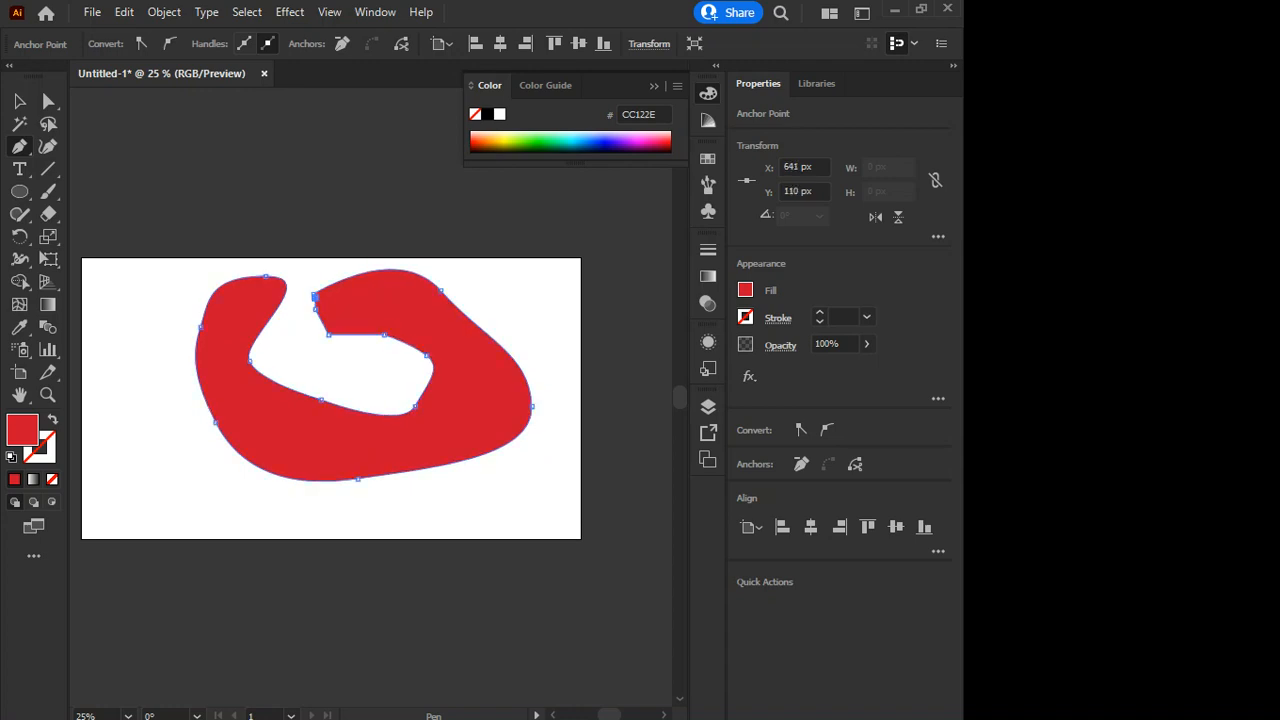
Finish the red C-like path and clear its selection.
{"action": "key", "text": "v"}
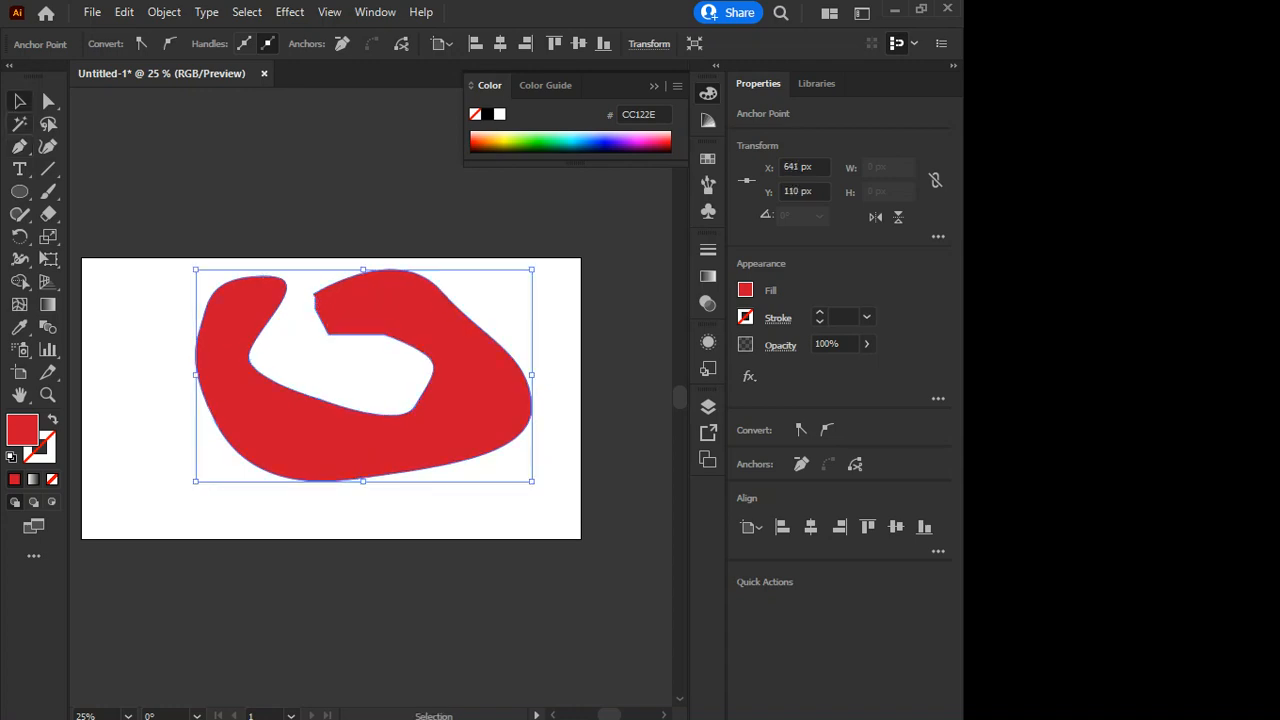
{"action": "left_click", "coordinate": [48, 123]}
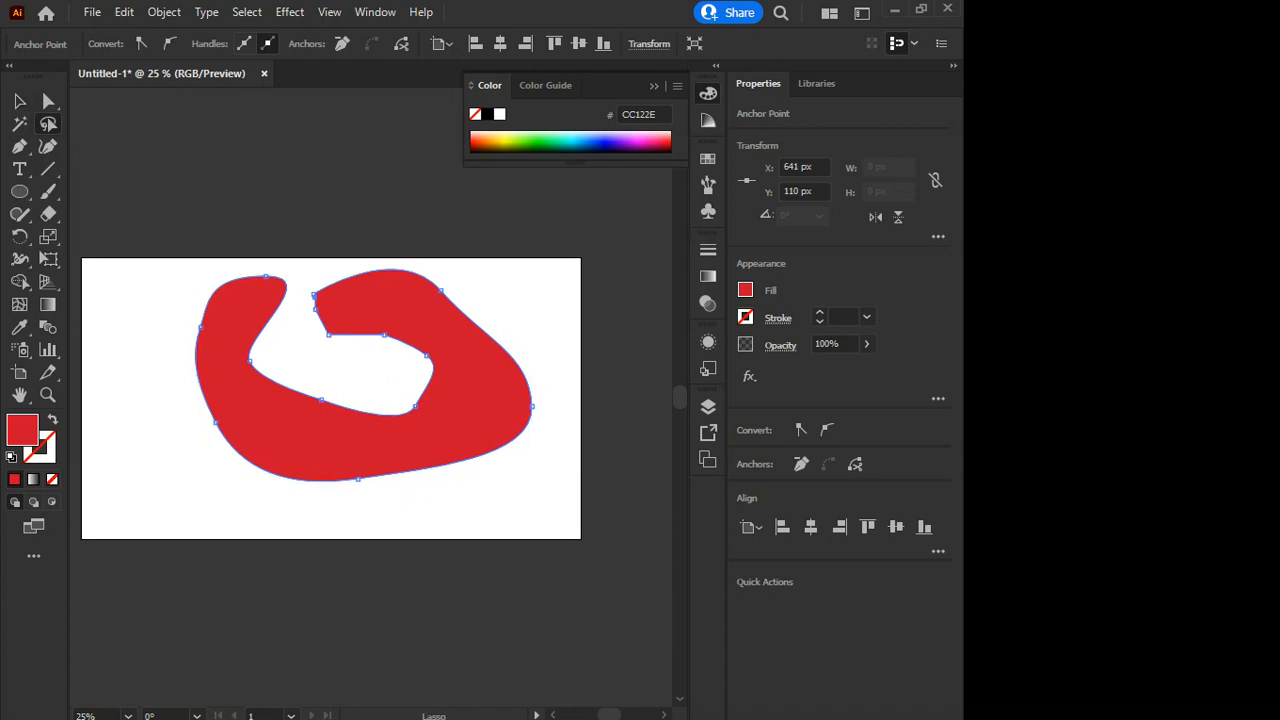
{"action": "key", "text": "v"}
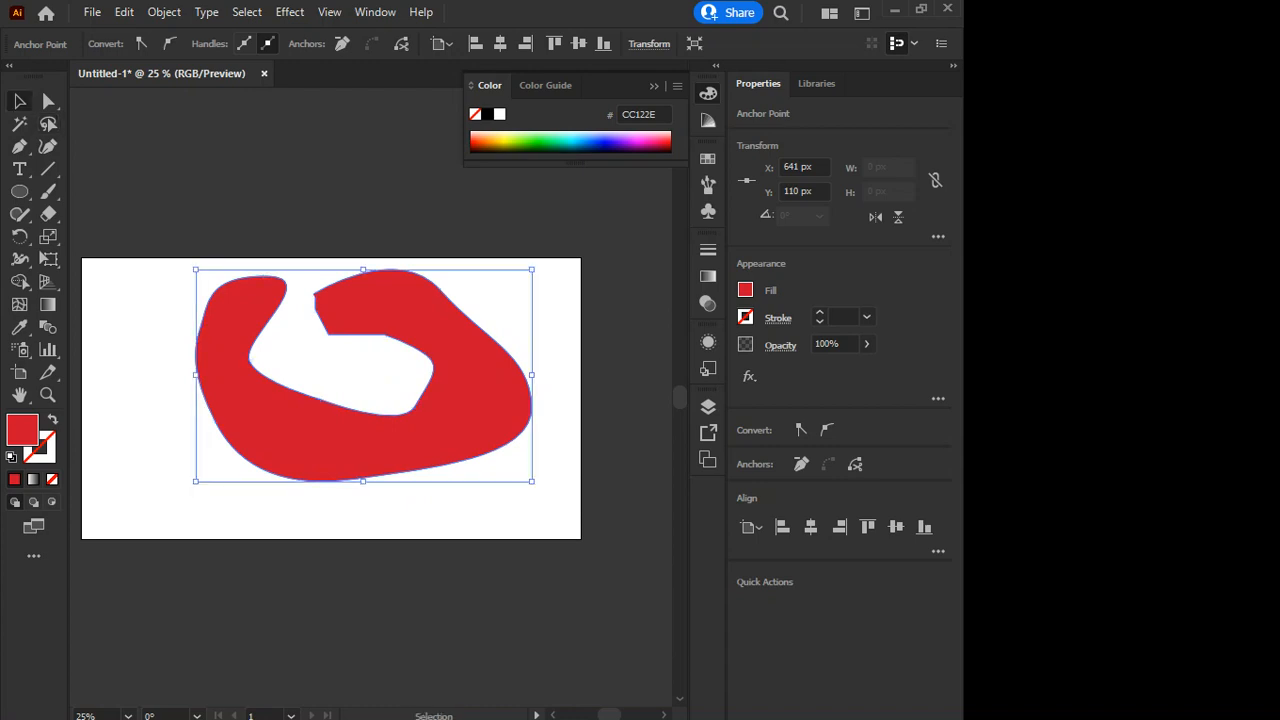
{"action": "key", "text": "ctrl+shift+a"}
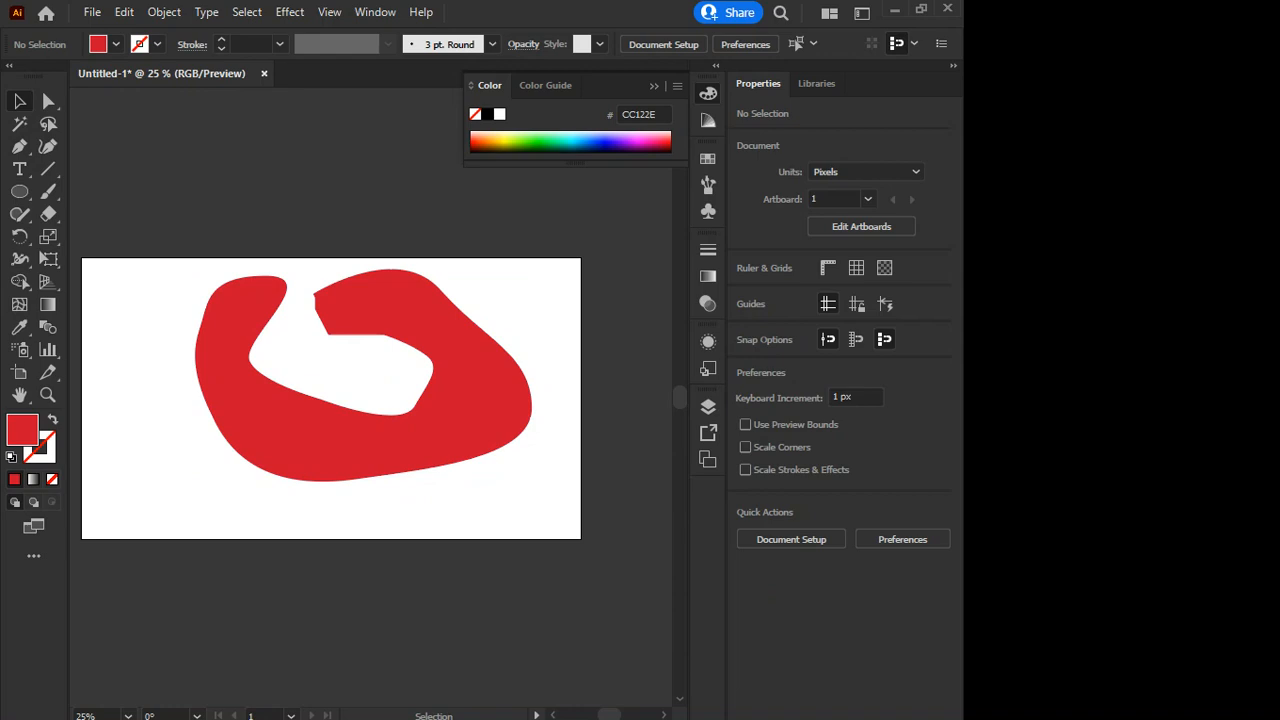
Select different groups of the red shape's anchor points with the Lasso tool, around its outer contour, lower edge and the gap.
{"action": "scroll", "coordinate": [277, 318], "scroll_direction": "up", "scroll_amount": 1}
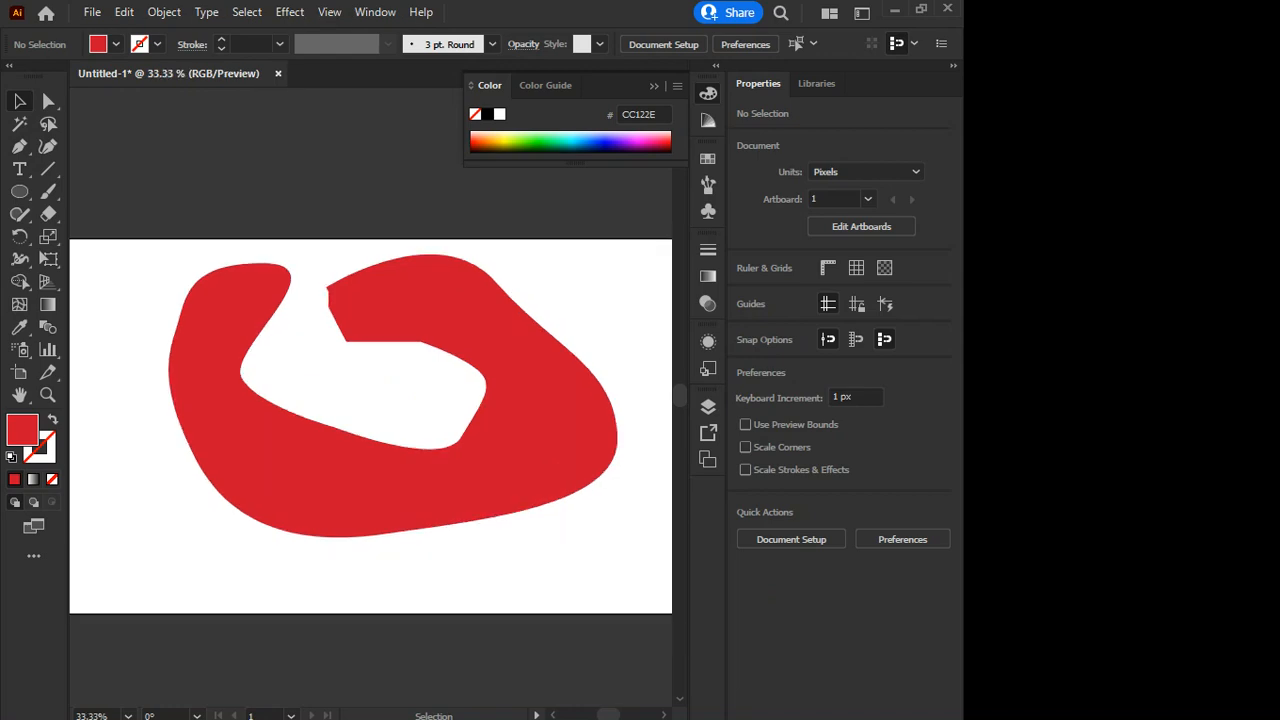
{"action": "key", "text": "q"}
{"action": "mouse_move", "coordinate": [169, 281]}
{"action": "left_mouse_down"}
{"action": "mouse_move", "coordinate": [216, 249]}
{"action": "mouse_move", "coordinate": [195, 302]}
{"action": "mouse_move", "coordinate": [170, 283]}
{"action": "mouse_move", "coordinate": [182, 310]}
{"action": "mouse_move", "coordinate": [192, 280]}
{"action": "left_mouse_up"}
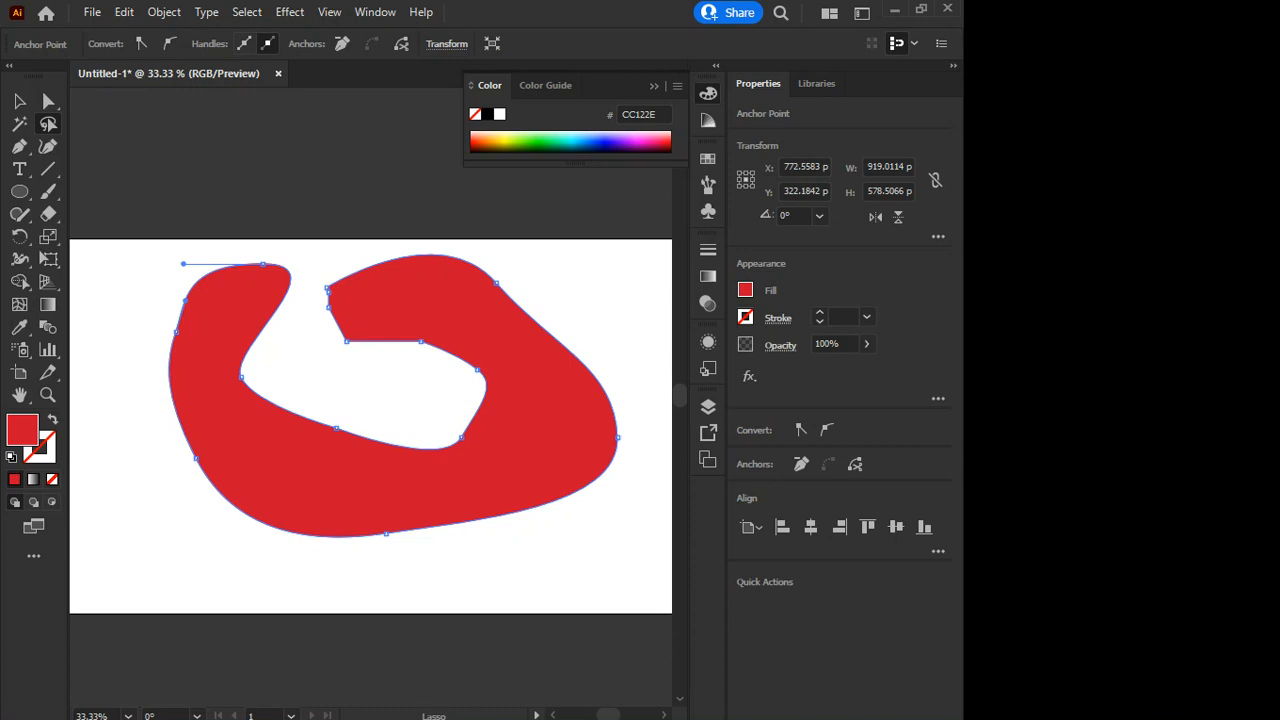
{"action": "mouse_move", "coordinate": [380, 508]}
{"action": "left_mouse_down"}
{"action": "mouse_move", "coordinate": [372, 523]}
{"action": "mouse_move", "coordinate": [393, 550]}
{"action": "left_mouse_up"}
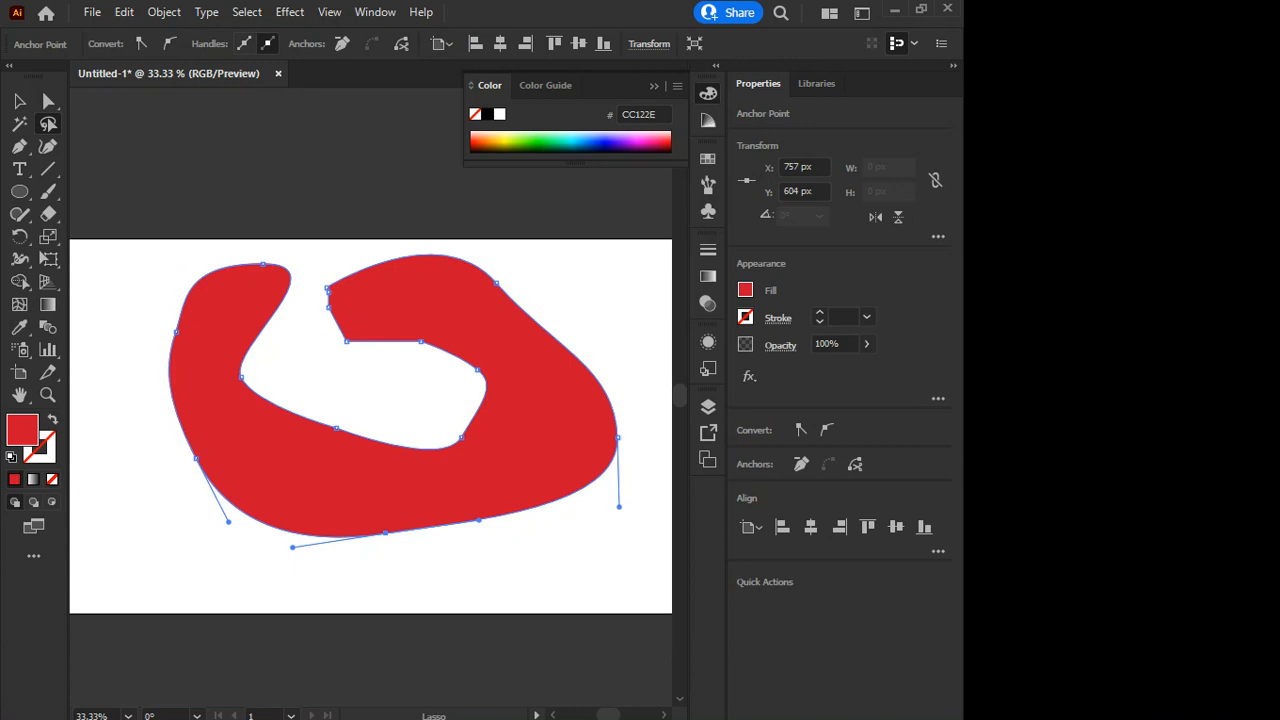
{"action": "mouse_move", "coordinate": [318, 272]}
{"action": "left_mouse_down"}
{"action": "mouse_move", "coordinate": [320, 297]}
{"action": "mouse_move", "coordinate": [338, 276]}
{"action": "mouse_move", "coordinate": [322, 274]}
{"action": "left_mouse_up"}
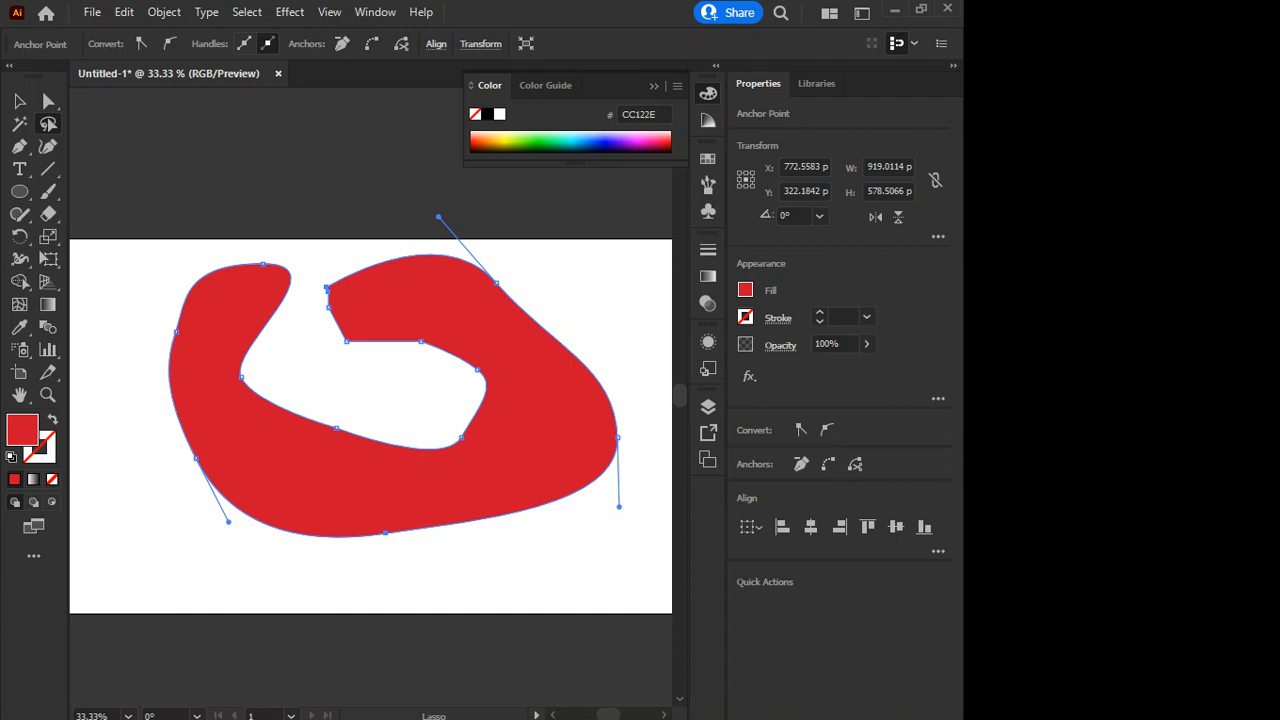
{"action": "mouse_move", "coordinate": [420, 321]}
{"action": "left_mouse_down"}
{"action": "mouse_move", "coordinate": [386, 321]}
{"action": "mouse_move", "coordinate": [452, 372]}
{"action": "mouse_move", "coordinate": [466, 312]}
{"action": "left_mouse_up"}
{"action": "mouse_move", "coordinate": [321, 273]}
{"action": "left_mouse_down"}
{"action": "mouse_move", "coordinate": [324, 307]}
{"action": "mouse_move", "coordinate": [344, 300]}
{"action": "mouse_move", "coordinate": [324, 271]}
{"action": "left_mouse_up"}
Select the whole red C-like shape and delete it from the artboard.
{"action": "key", "text": "v"}
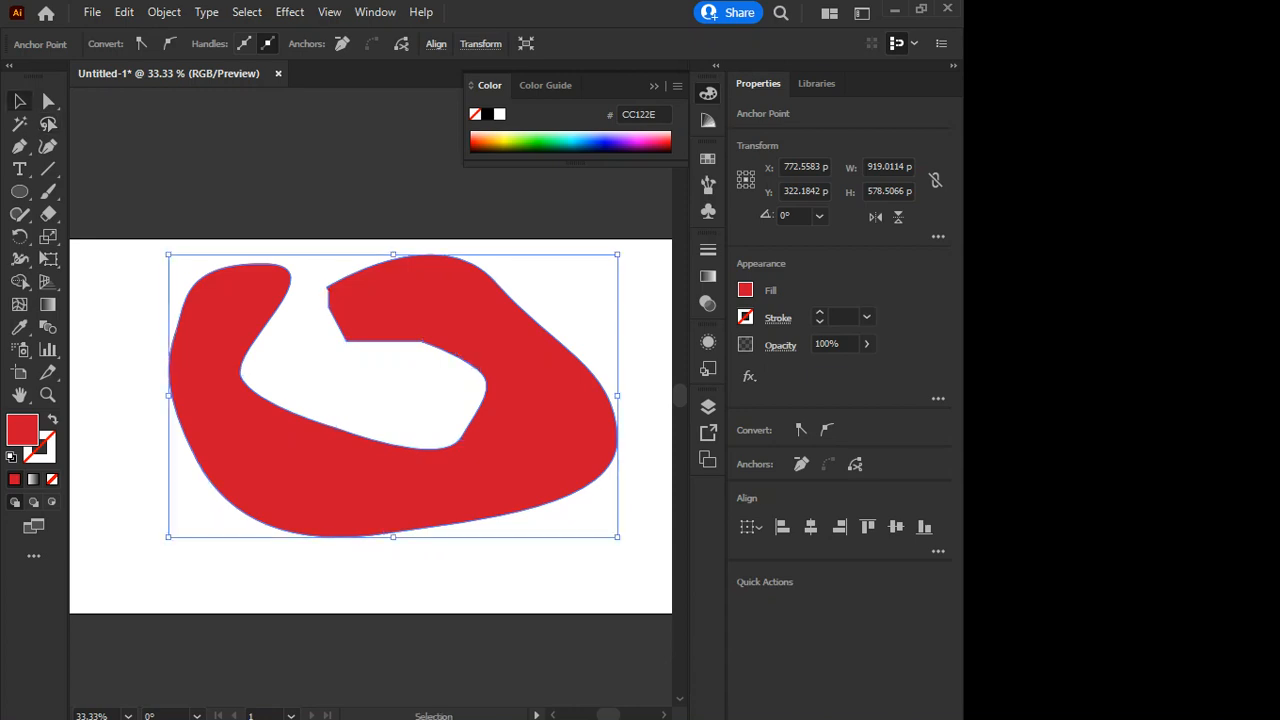
{"action": "left_click_drag", "start_coordinate": [380, 300], "coordinate": [382, 303]}
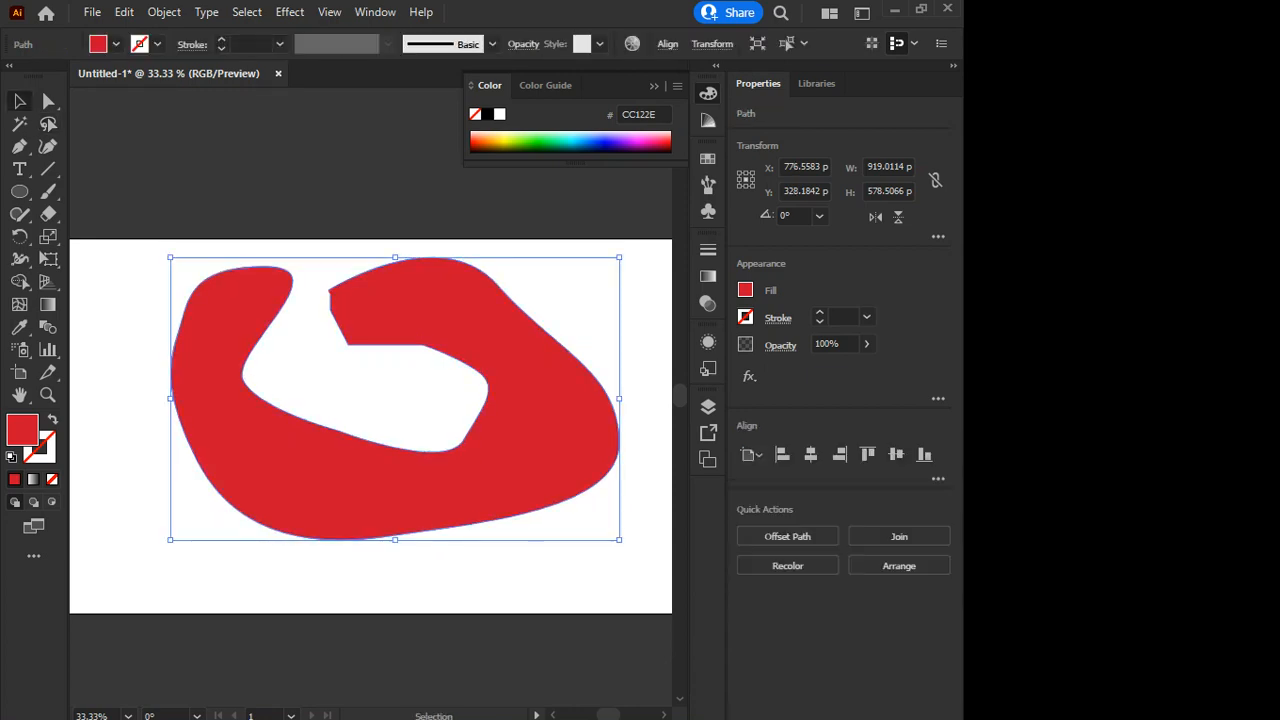
{"action": "key", "text": "Delete"}
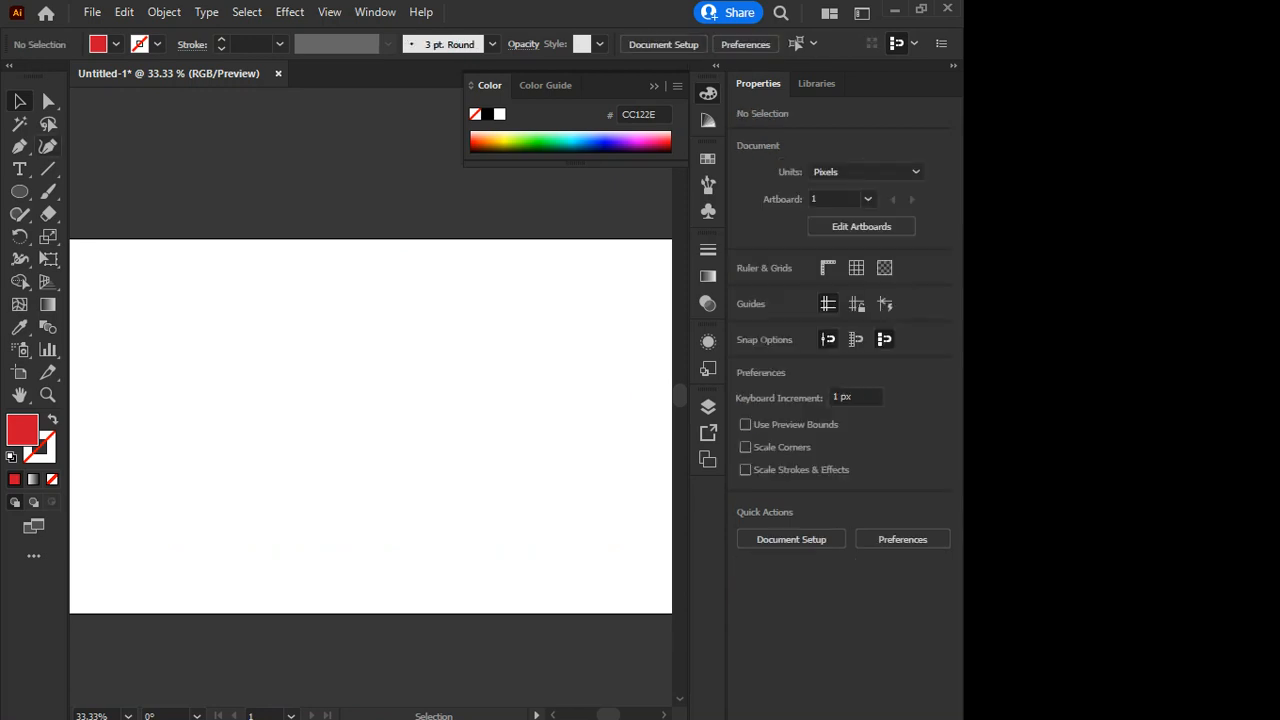
Draw an open four-point path with the Pen tool from about (528, 168) px to (467, 418) px, curving at the second point.
{"action": "left_click", "coordinate": [18, 146]}
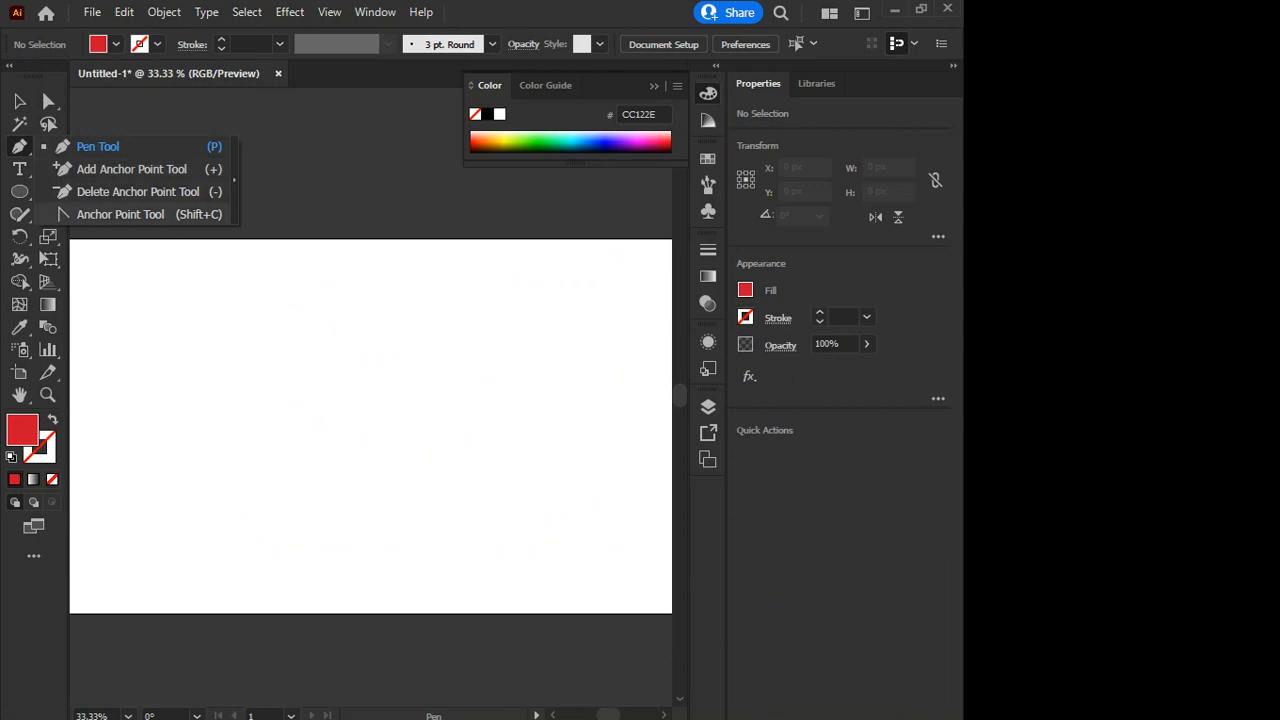
{"action": "left_click", "coordinate": [97, 146]}
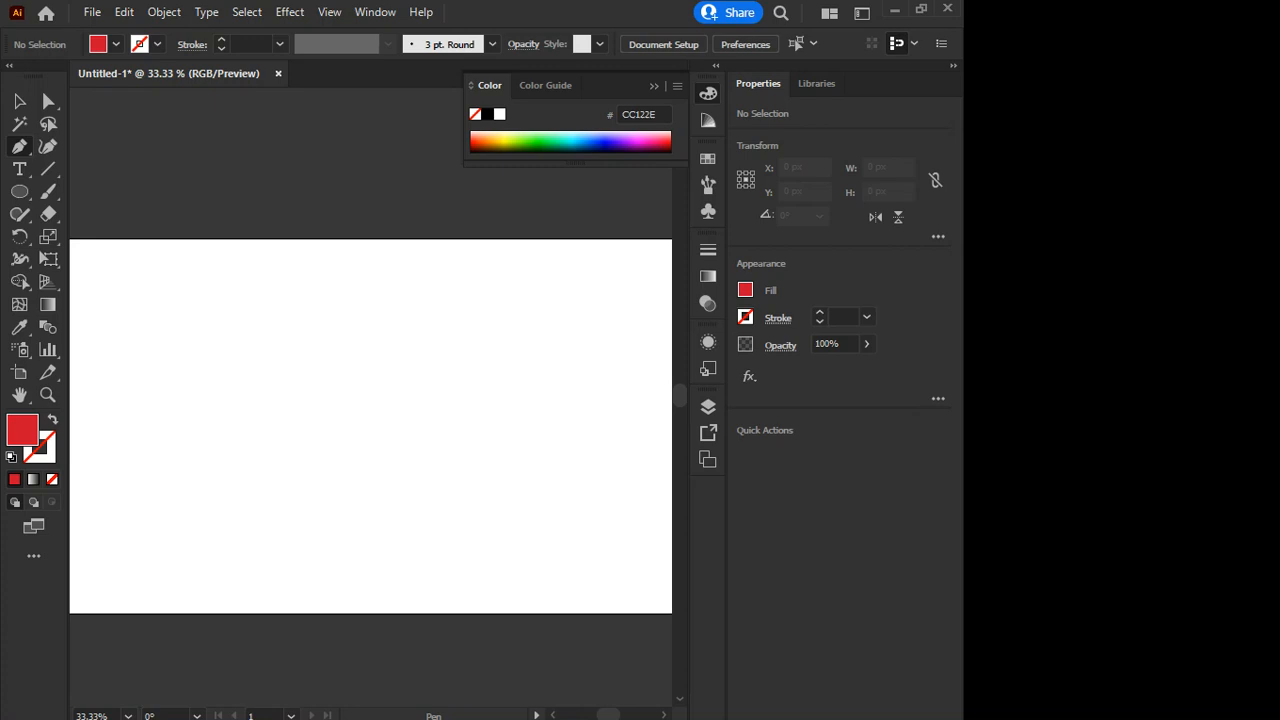
{"action": "left_click", "coordinate": [274, 321]}
{"action": "left_click_drag", "start_coordinate": [376, 383], "coordinate": [376, 399]}
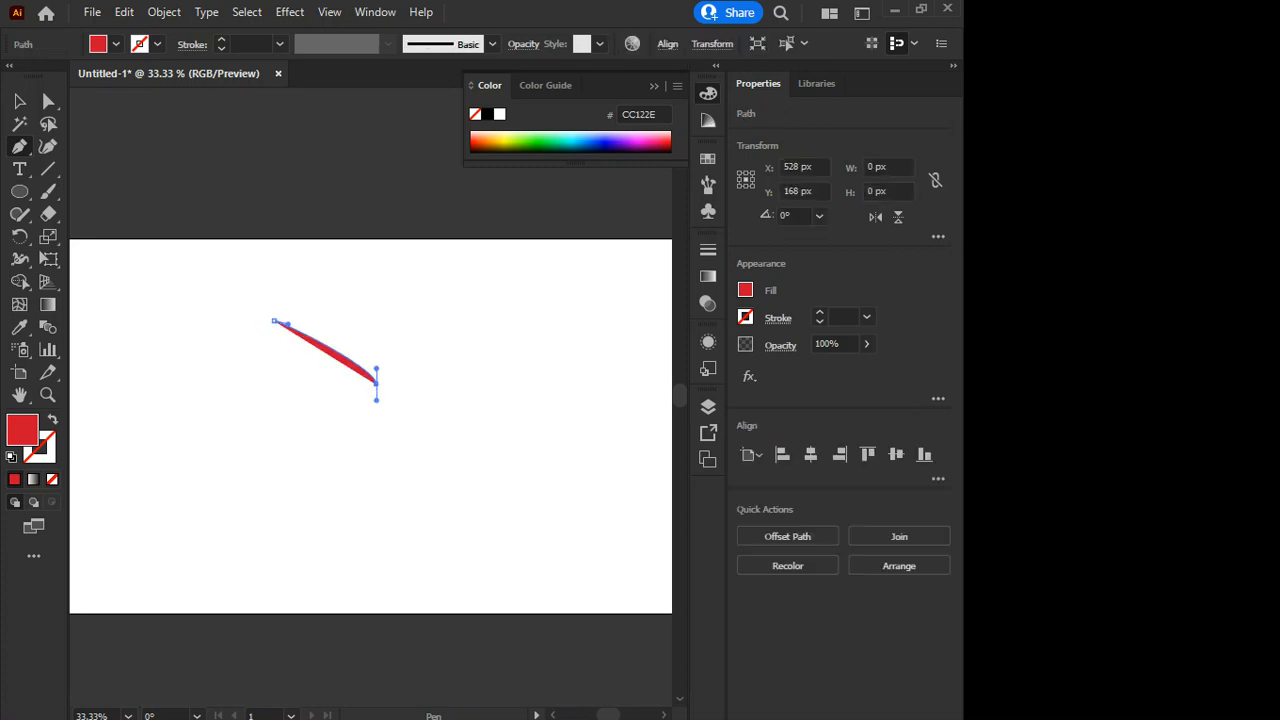
{"action": "left_click", "coordinate": [320, 459]}
{"action": "left_click", "coordinate": [244, 441]}
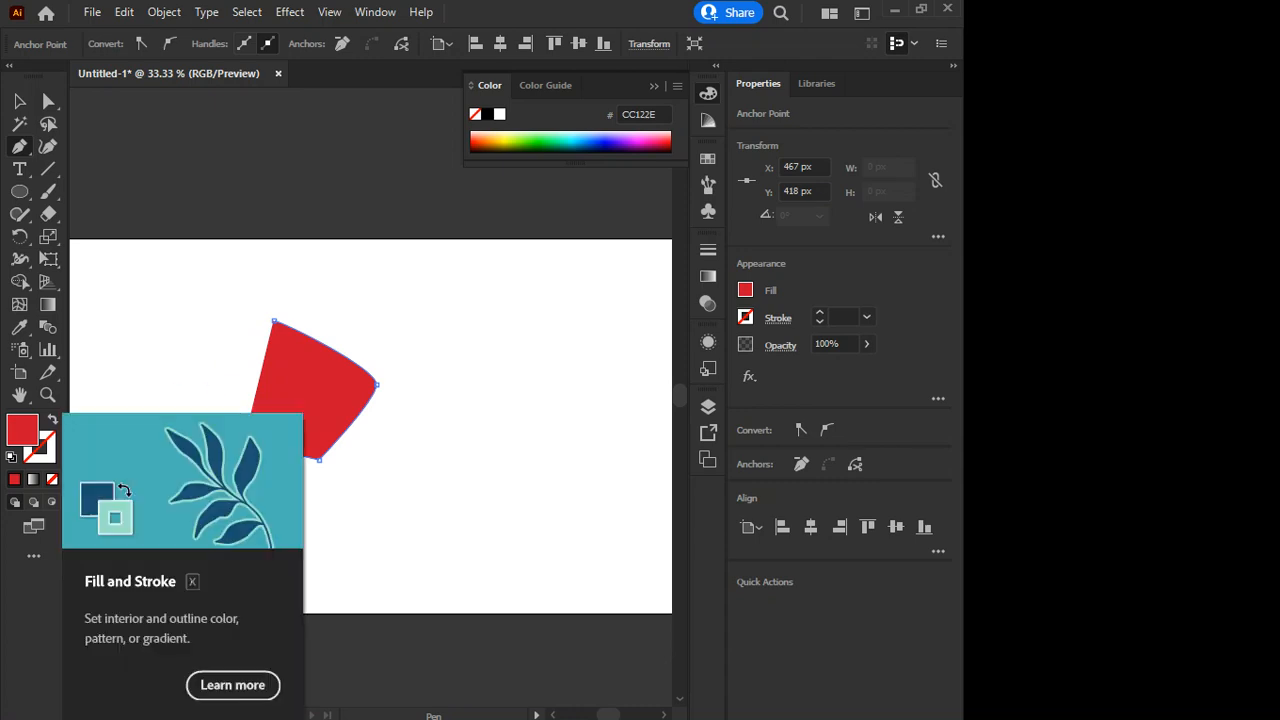
Remove the open path's fill and give it a solid red stroke.
{"action": "key", "text": "slash"}
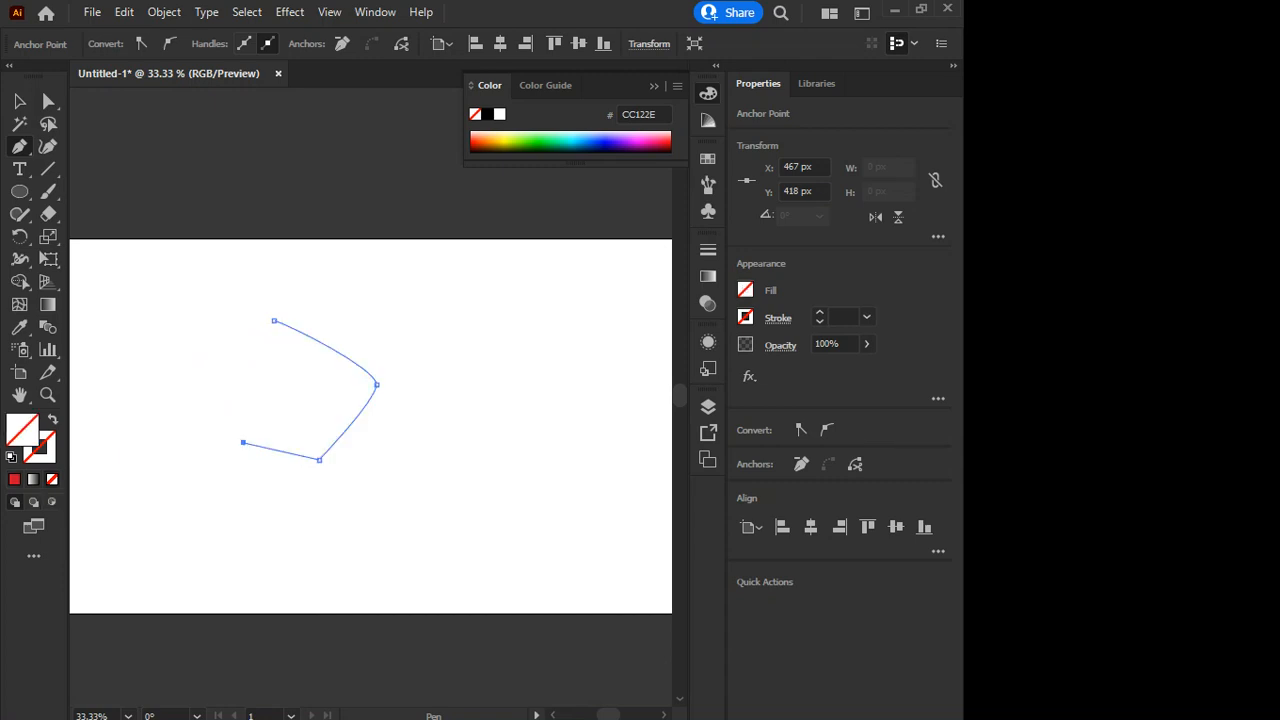
{"action": "left_click", "coordinate": [42, 450]}
{"action": "left_click", "coordinate": [14, 479]}
Set the open path's stroke weight to 7 pt.
{"action": "scroll", "coordinate": [261, 447], "scroll_direction": "up", "scroll_amount": 6}
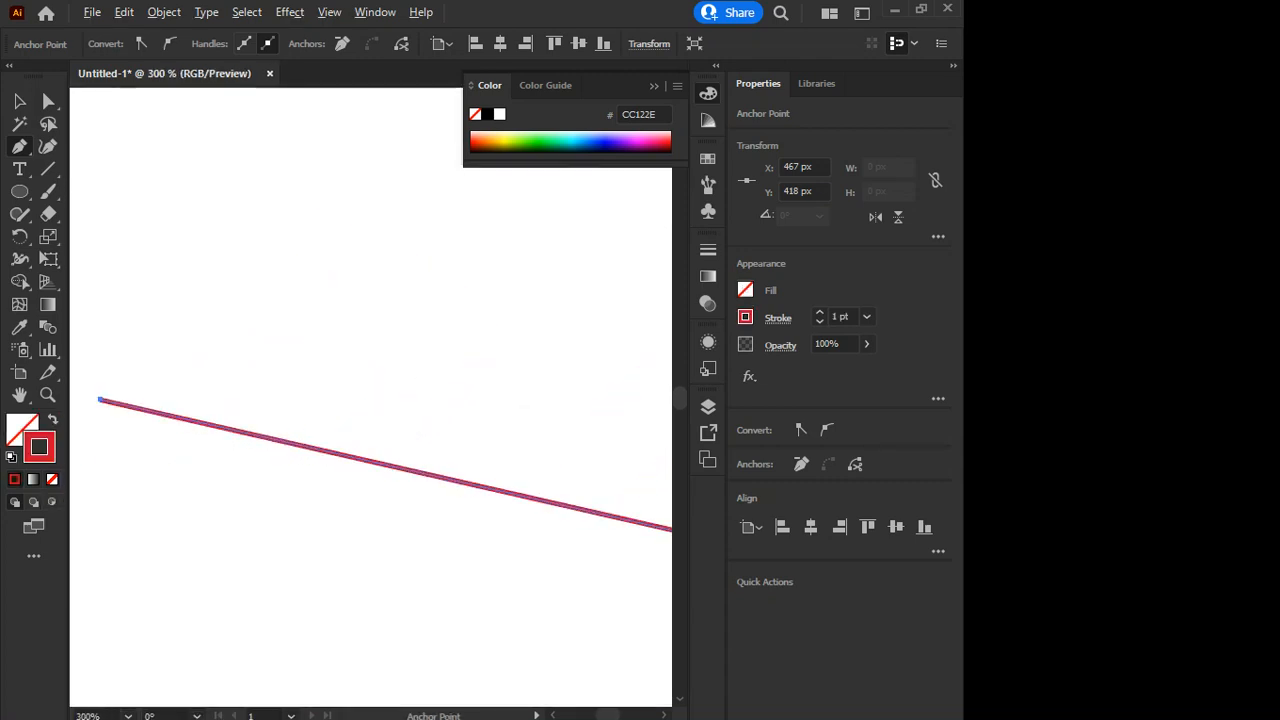
{"action": "scroll", "coordinate": [264, 447], "scroll_direction": "down", "scroll_amount": 3}
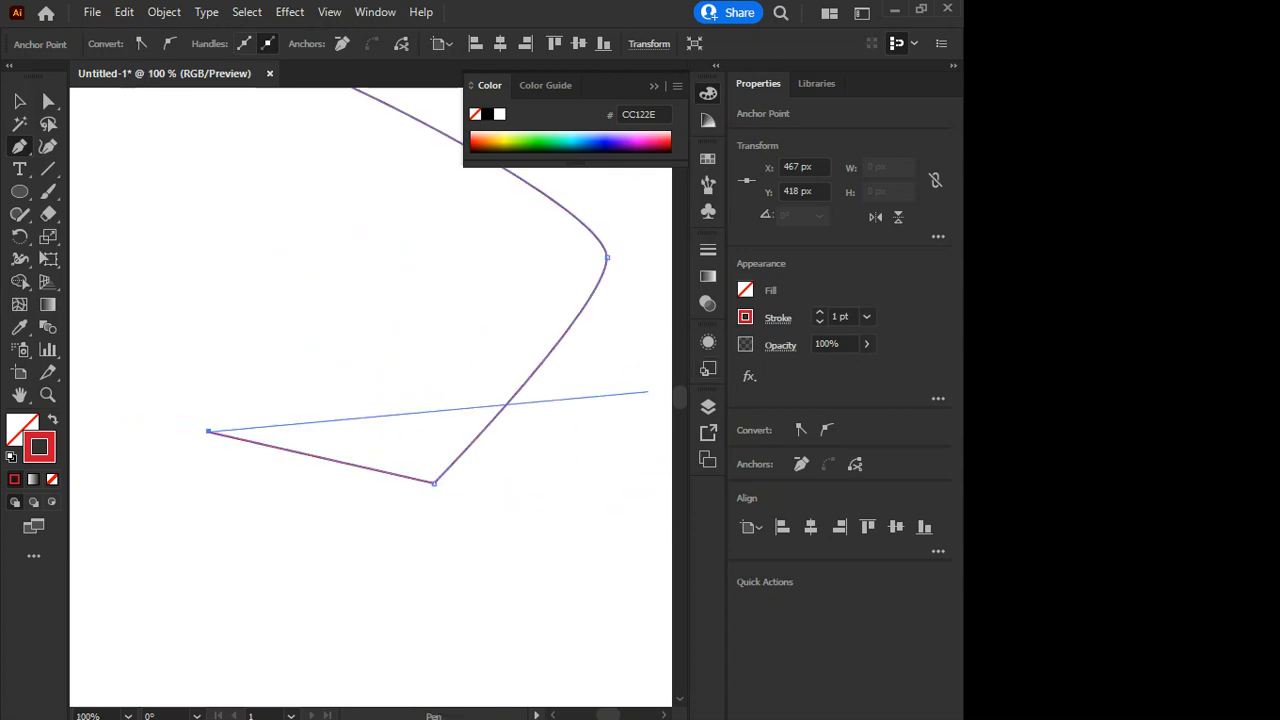
{"action": "left_click", "coordinate": [819, 311]}
{"action": "left_click", "coordinate": [819, 311]}
{"action": "left_click", "coordinate": [819, 311]}
{"action": "left_click", "coordinate": [819, 311]}
{"action": "left_click", "coordinate": [819, 311]}
{"action": "left_click", "coordinate": [819, 311]}
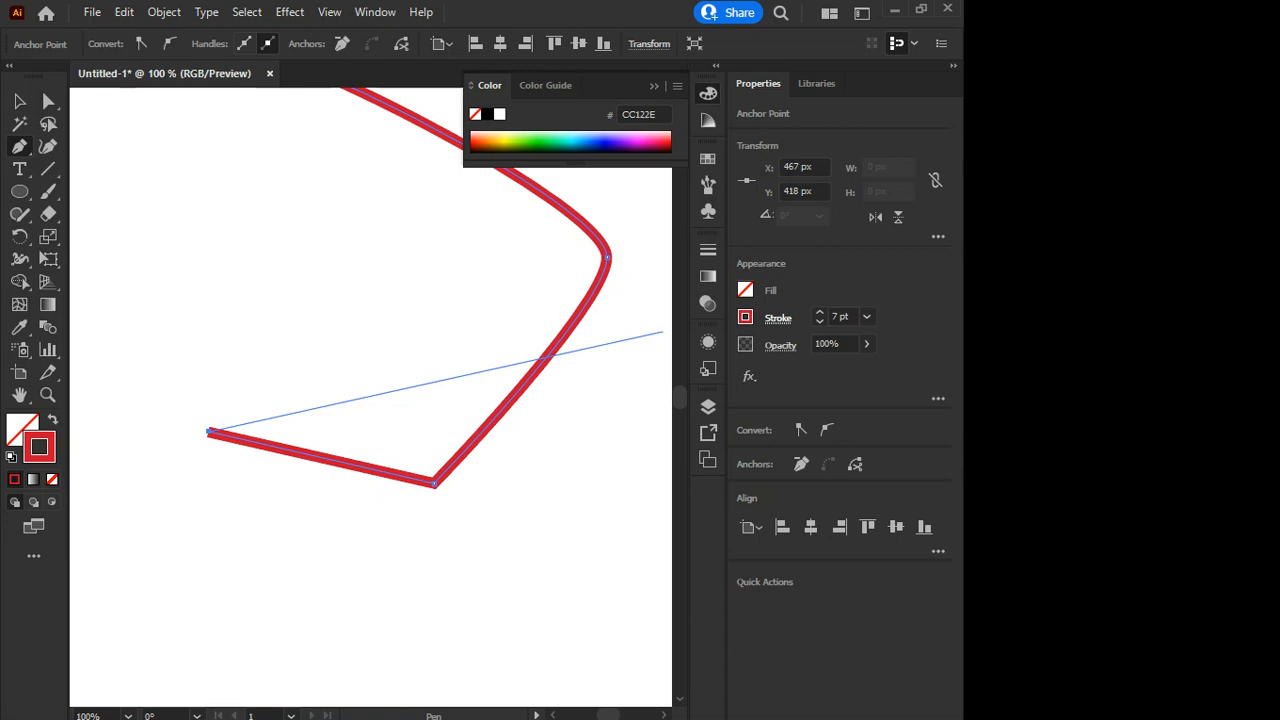
Undock and close the Properties panel, and restore it docked beside Libraries.
{"action": "left_click_drag", "start_coordinate": [758, 83], "coordinate": [473, 249]}
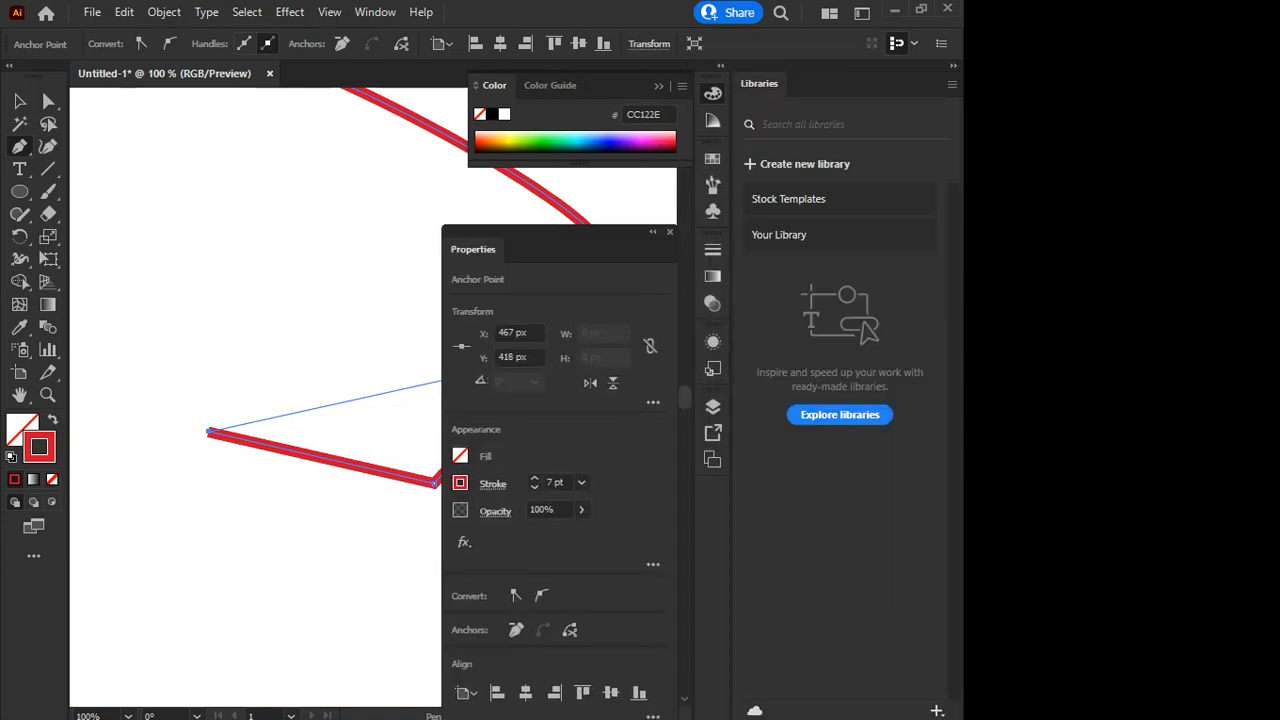
{"action": "left_click", "coordinate": [669, 231]}
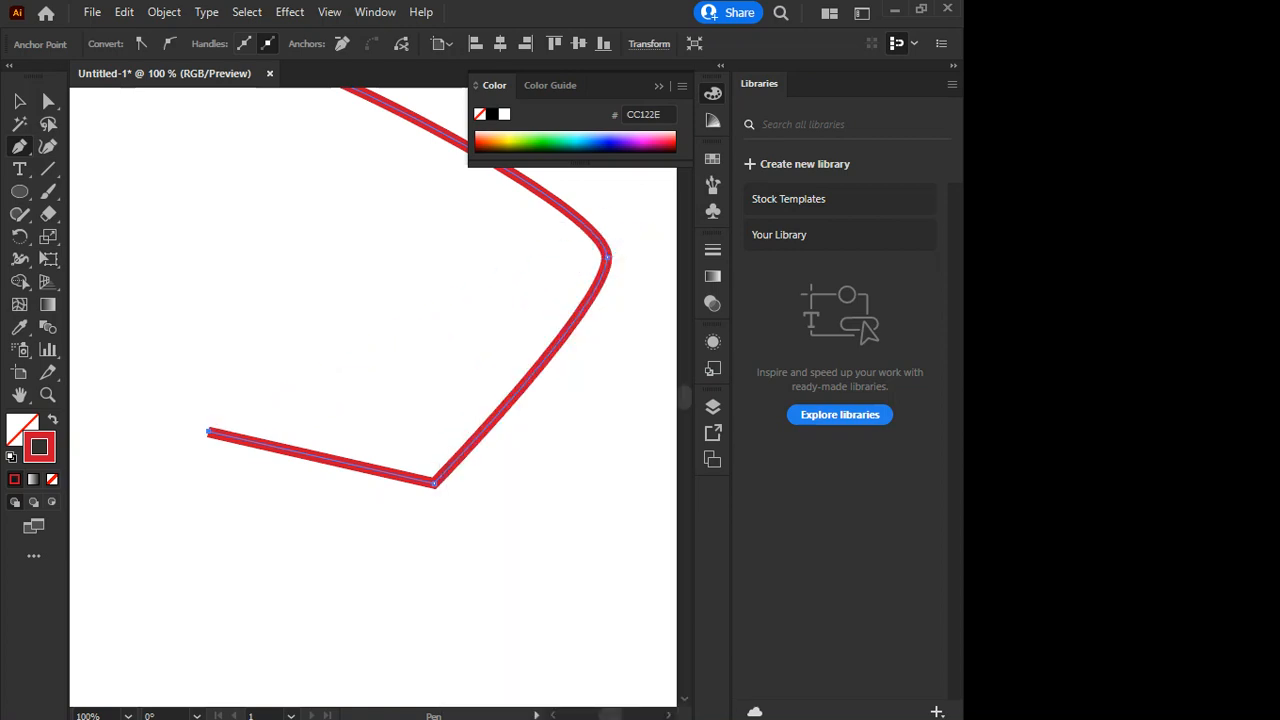
{"action": "left_click", "coordinate": [375, 12]}
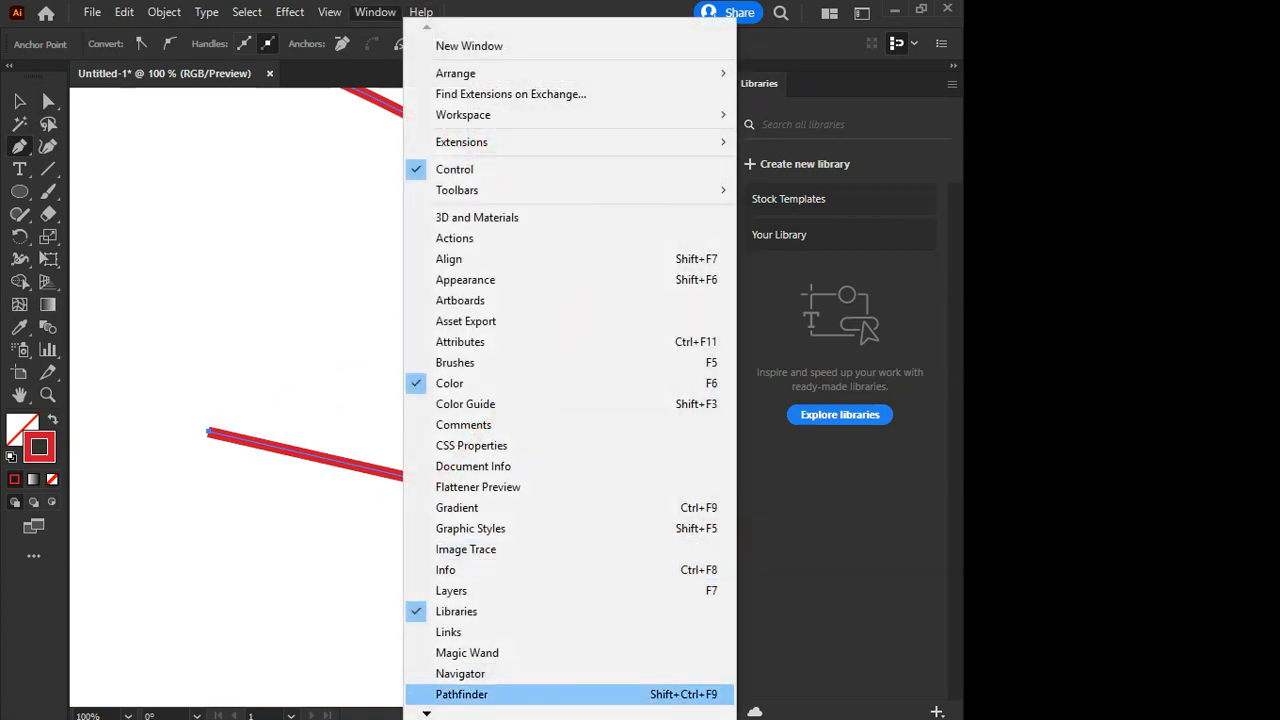
{"action": "mouse_move", "coordinate": [426, 713]}
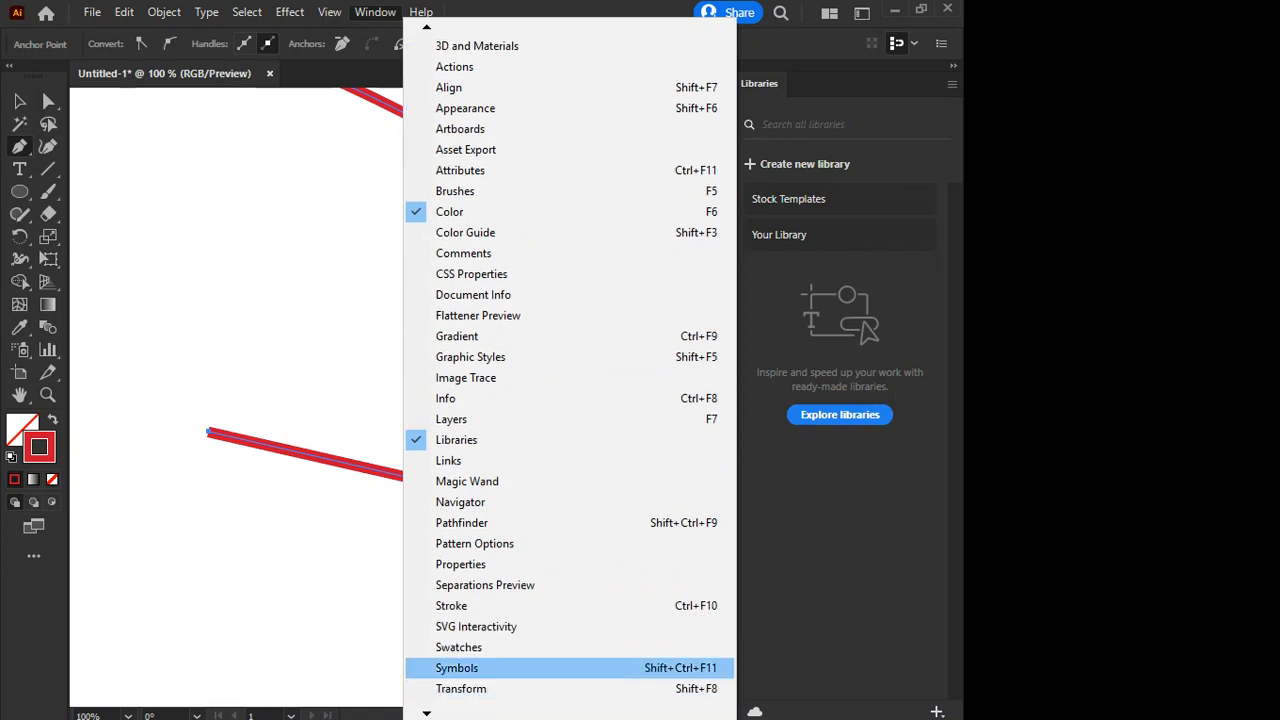
{"action": "left_click", "coordinate": [470, 564]}
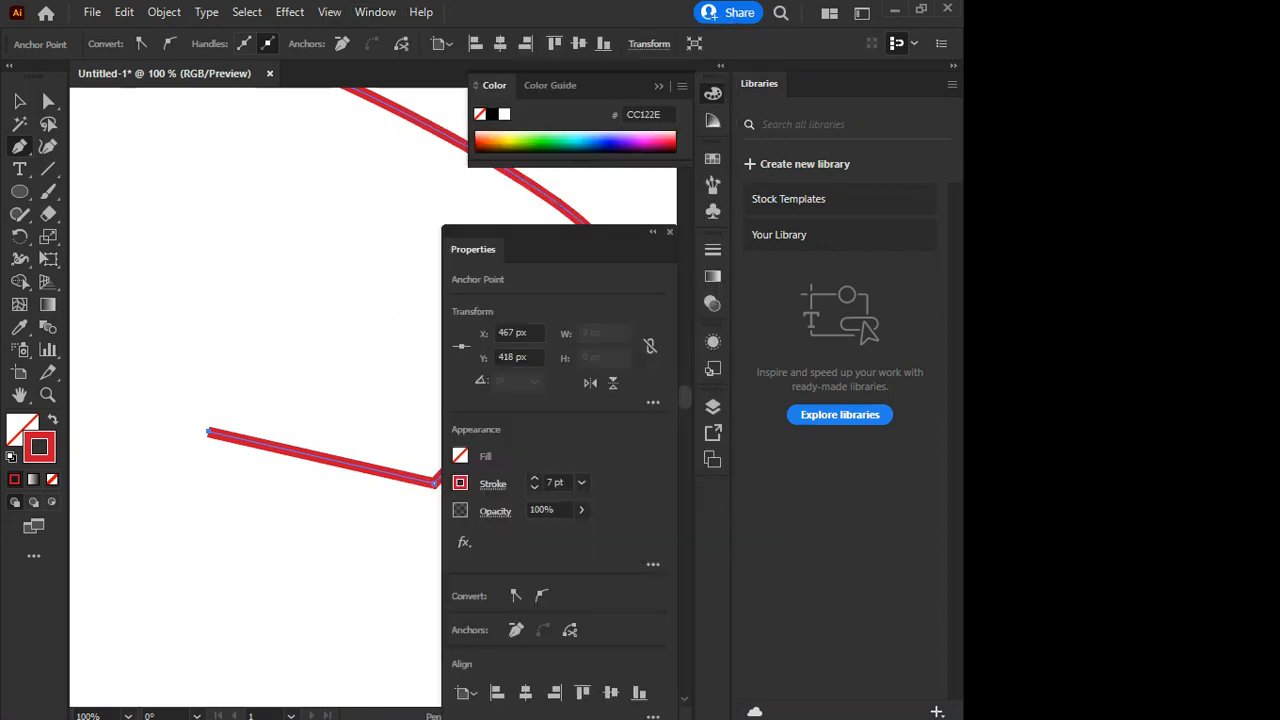
{"action": "left_click_drag", "start_coordinate": [560, 234], "coordinate": [790, 84]}
Extend the path with curved points at about (397, 245) px and (491, 102) px, and close it at its starting point.
{"action": "scroll", "coordinate": [358, 438], "scroll_direction": "down", "scroll_amount": 1}
{"action": "scroll", "coordinate": [358, 438], "scroll_direction": "down", "scroll_amount": 2}
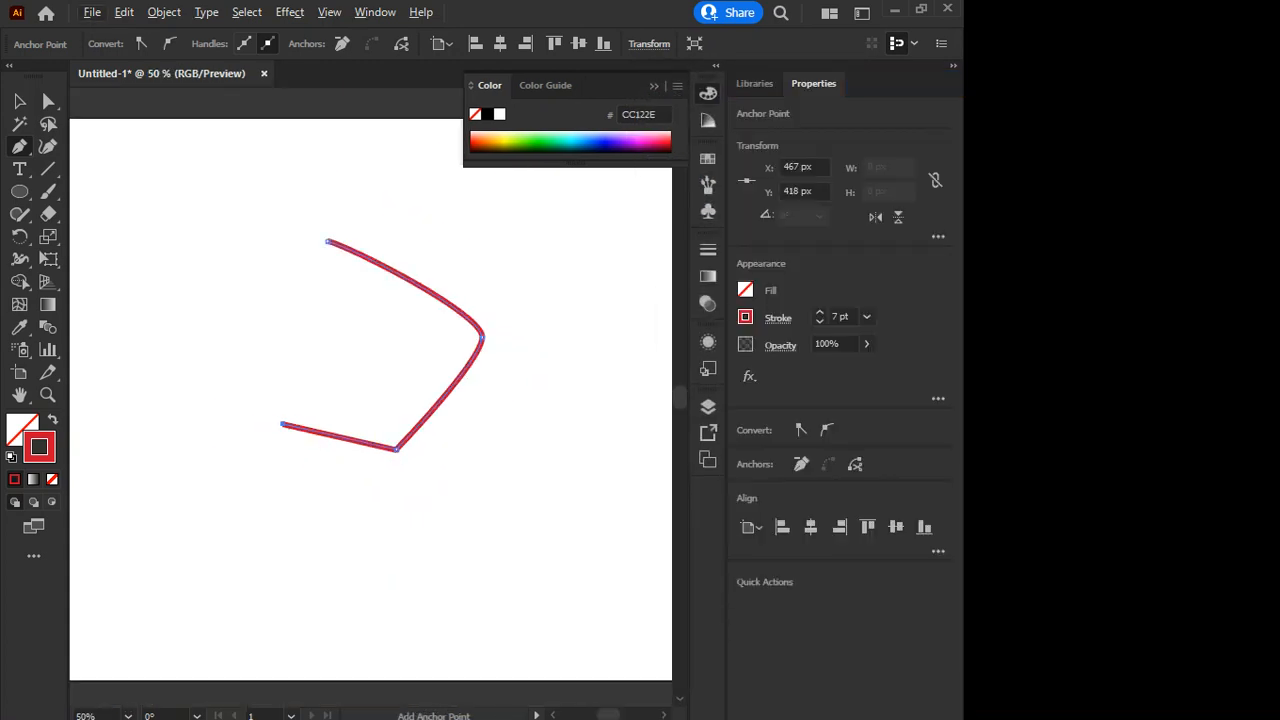
{"action": "left_click_drag", "start_coordinate": [232, 297], "coordinate": [276, 237]}
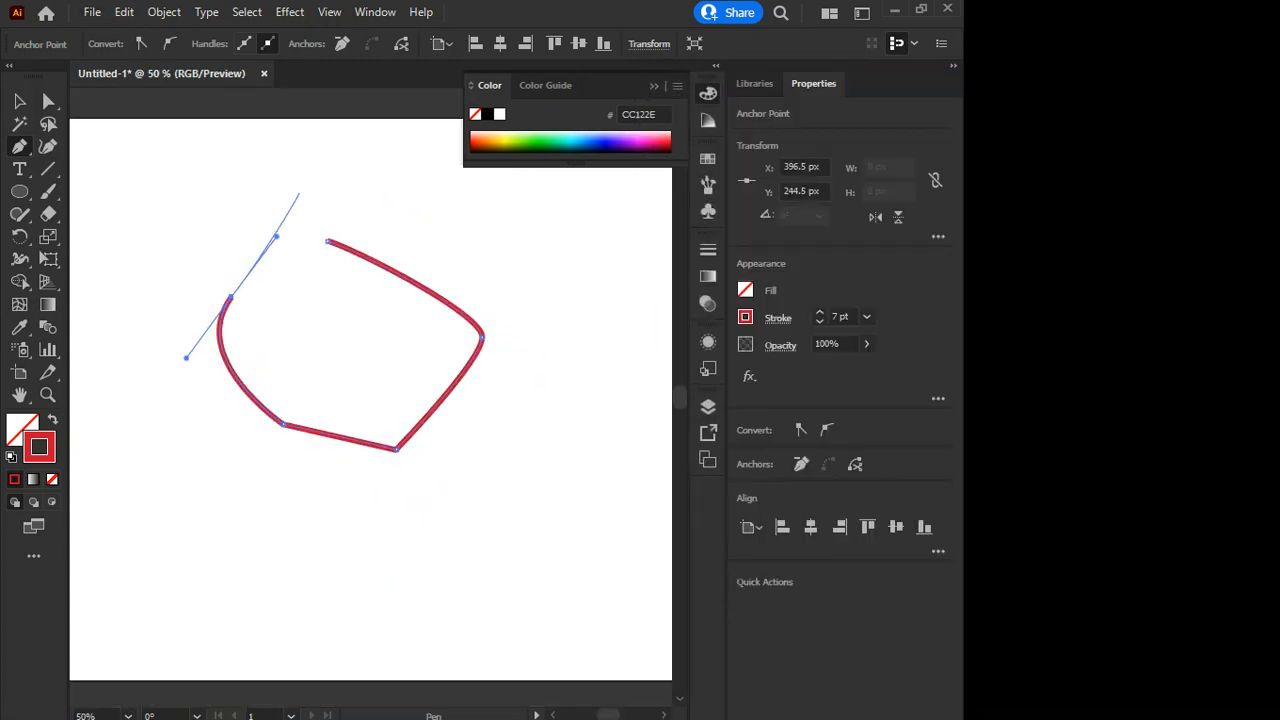
{"action": "left_click_drag", "start_coordinate": [299, 192], "coordinate": [354, 198]}
{"action": "left_click", "coordinate": [329, 242]}
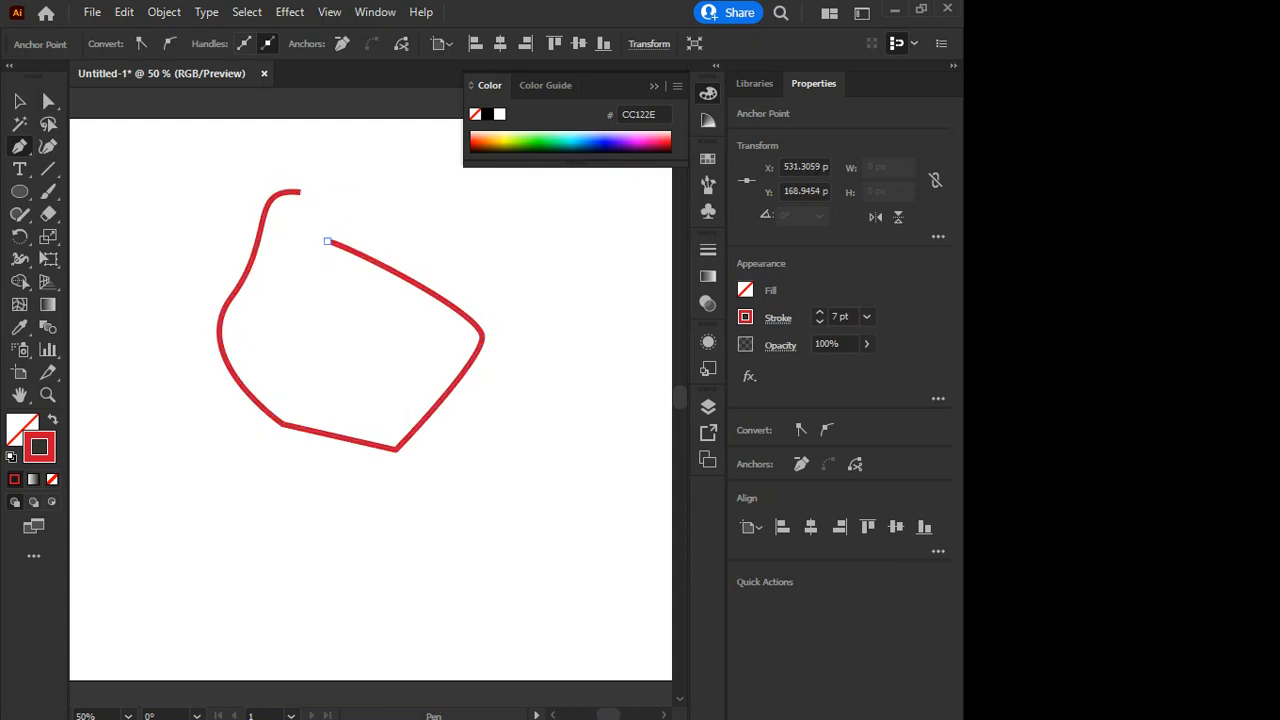
{"action": "left_click", "coordinate": [300, 192]}
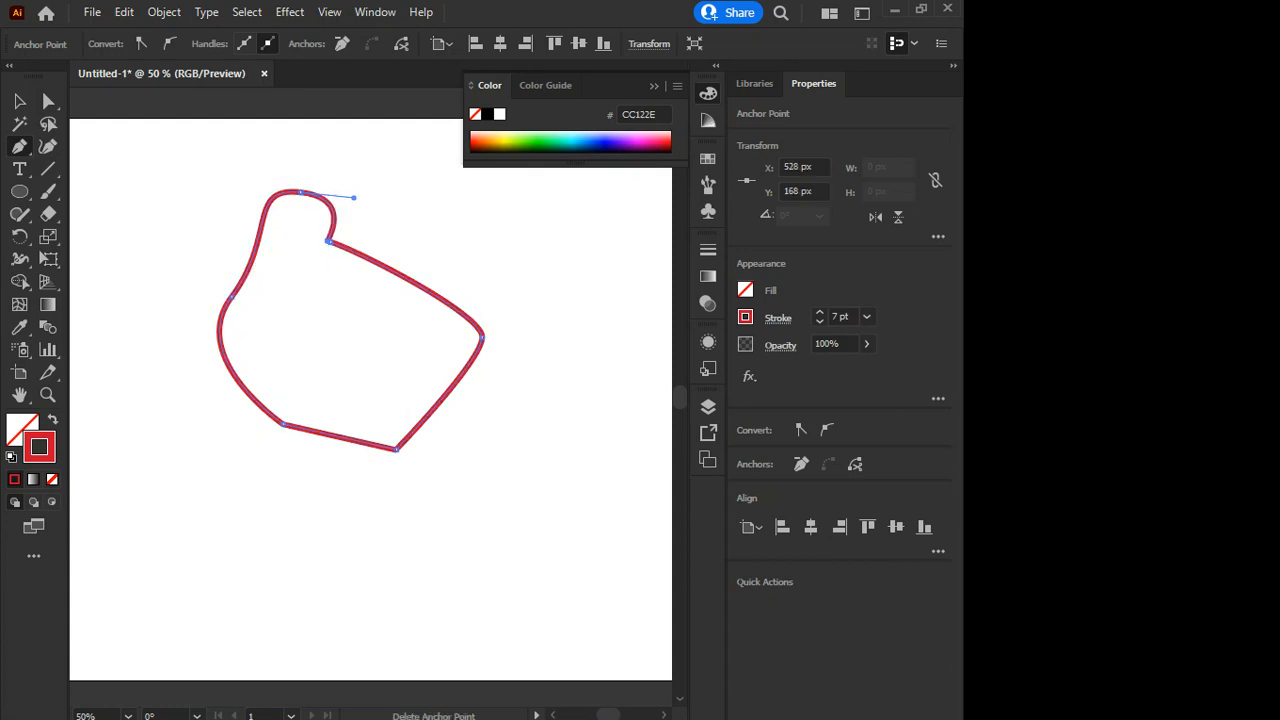
{"action": "left_click", "coordinate": [353, 197], "text": "ctrl"}
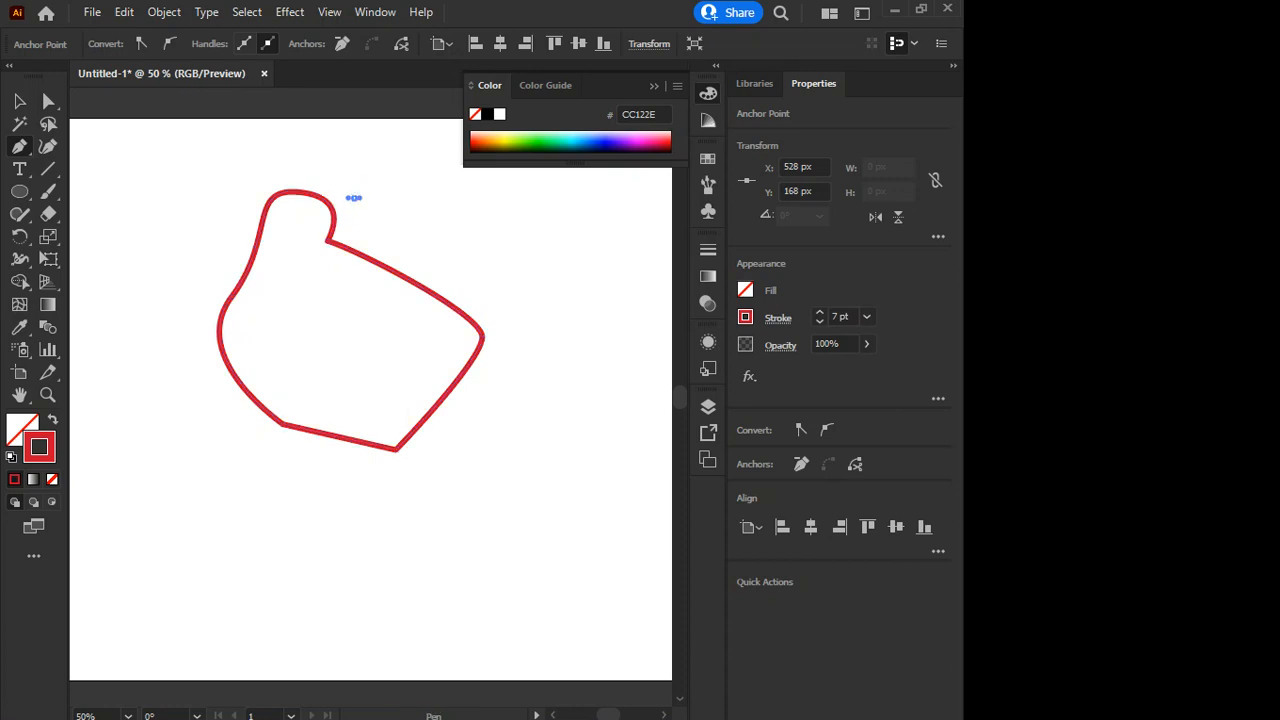
{"action": "key", "text": "ctrl+z"}
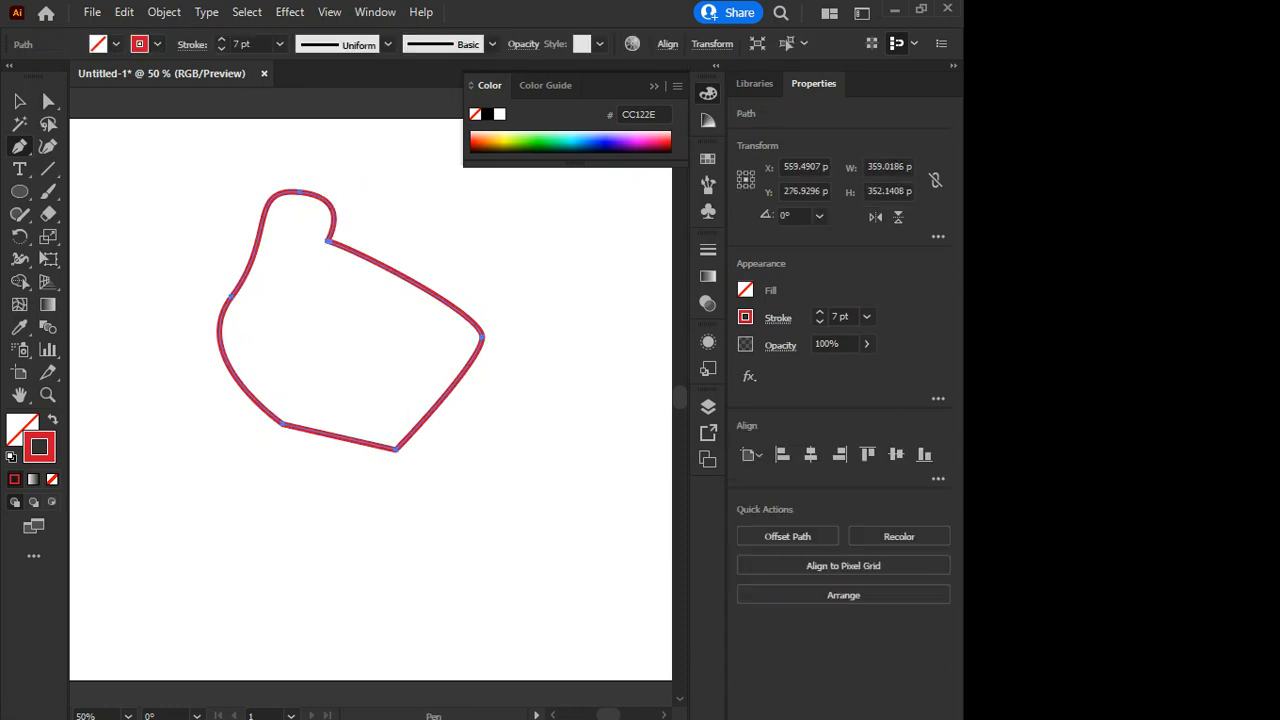
Reshape the curve at the outline's topmost anchor with the Anchor Point tool, pulling out long handles slanting up to the left.
{"action": "left_click_drag", "start_coordinate": [19, 146], "coordinate": [120, 213]}
{"action": "left_click", "coordinate": [300, 190]}
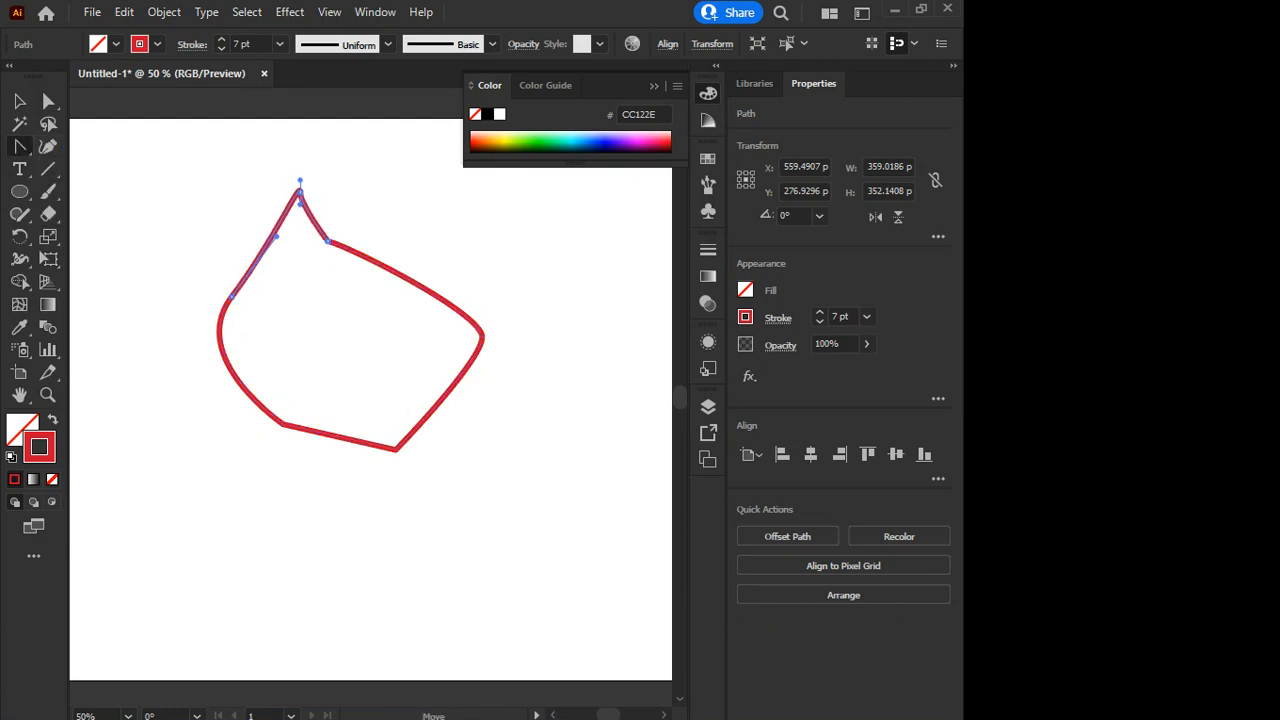
{"action": "left_click_drag", "start_coordinate": [300, 190], "coordinate": [177, 151]}
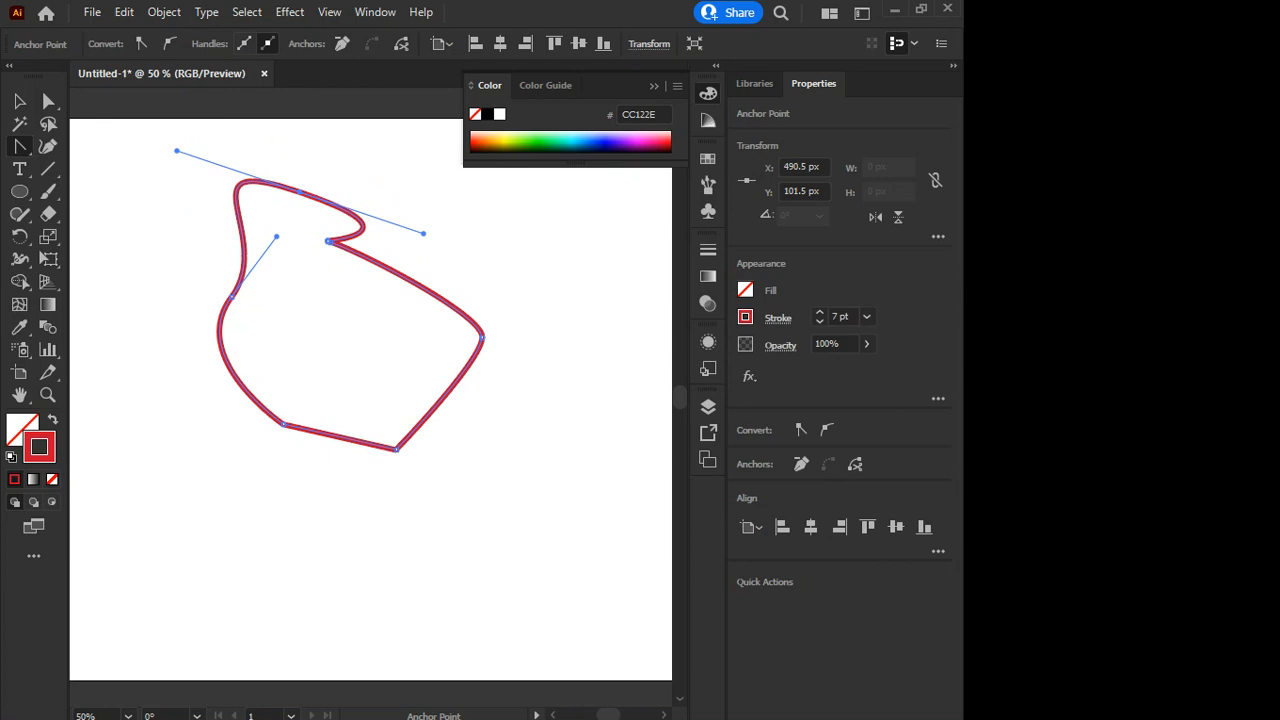
{"action": "left_click", "coordinate": [48, 101]}
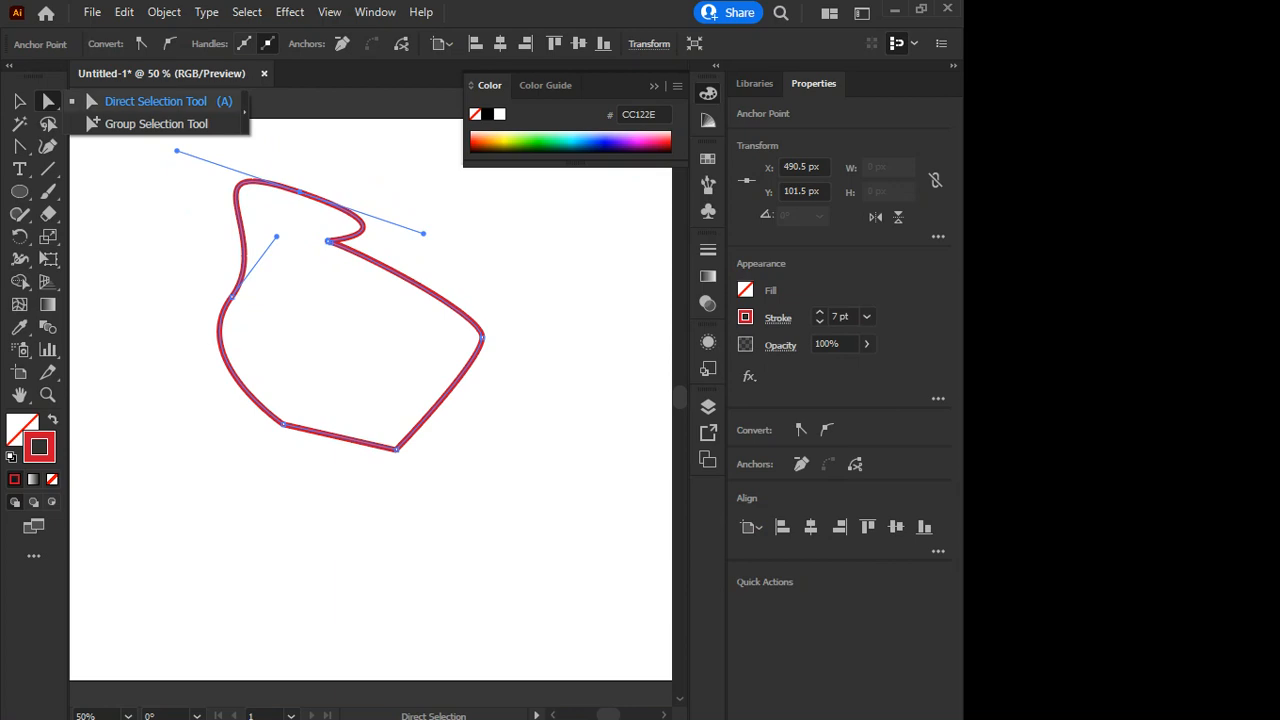
{"action": "left_click", "coordinate": [150, 101]}
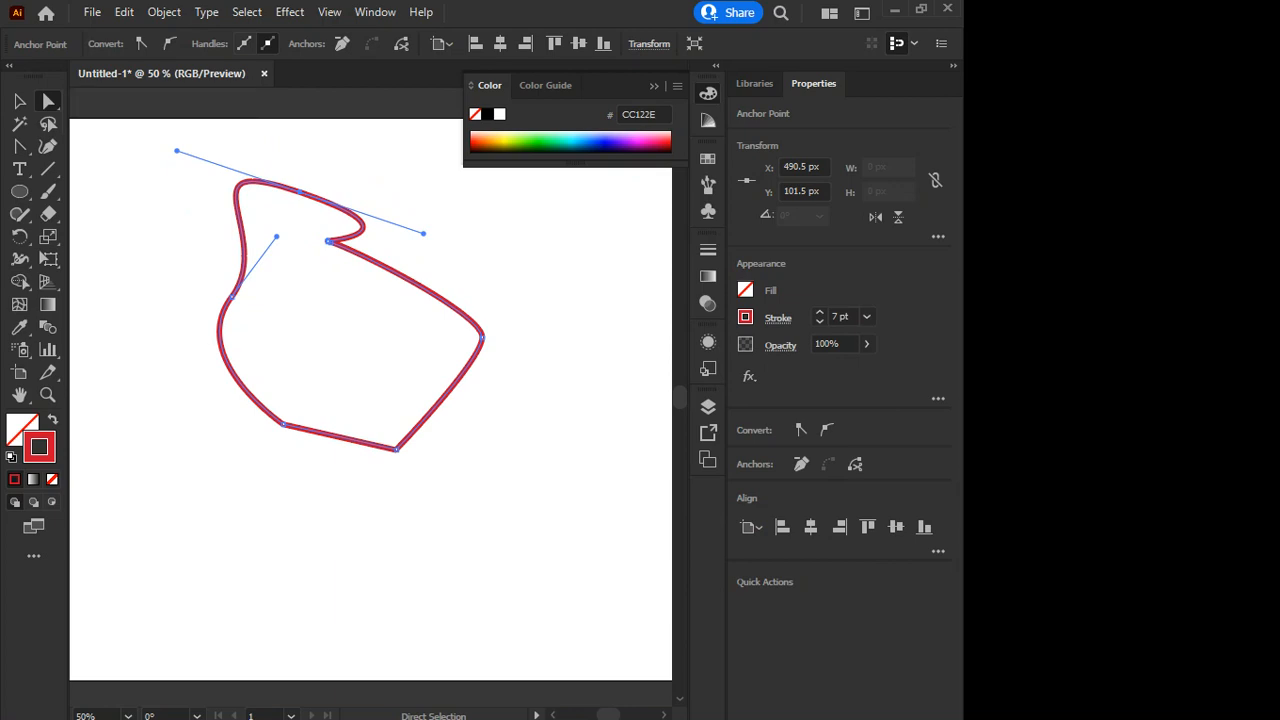
{"action": "key", "text": "p"}
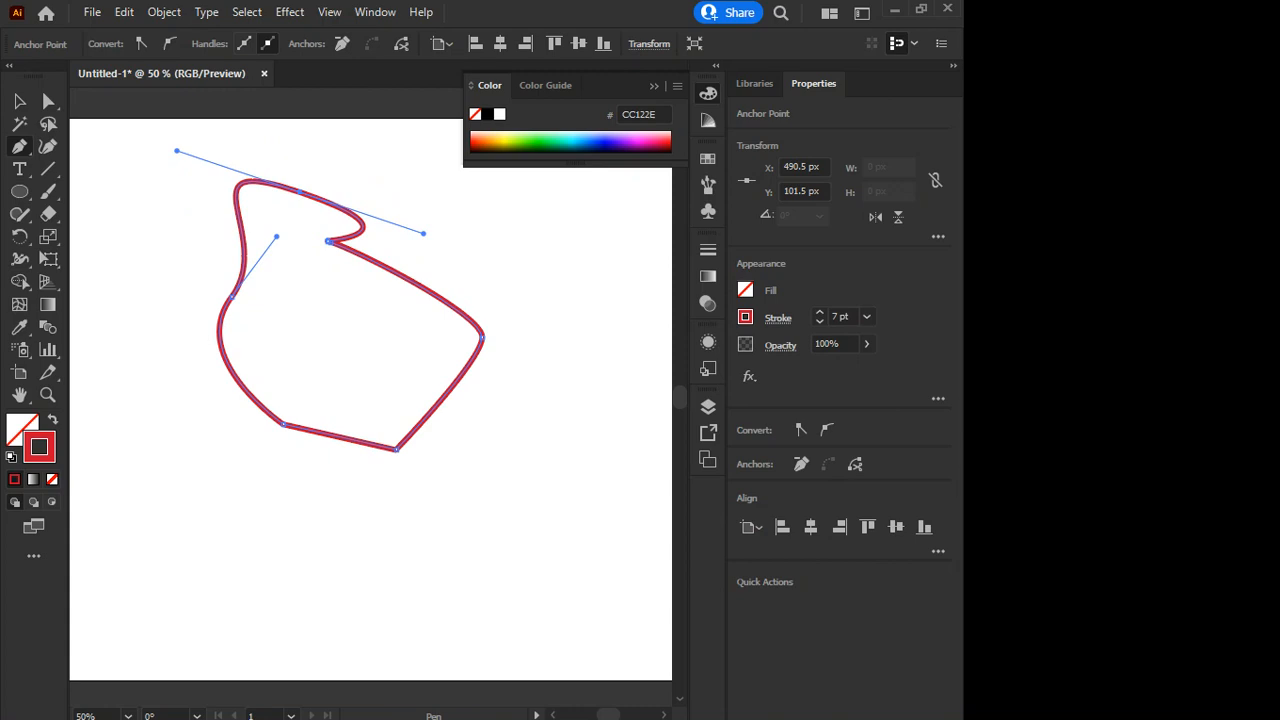
With Direct Selection, tilt the topmost anchor's handles up to the right and move the anchor to about (399.5, 93.5) px.
{"action": "key", "text": "a"}
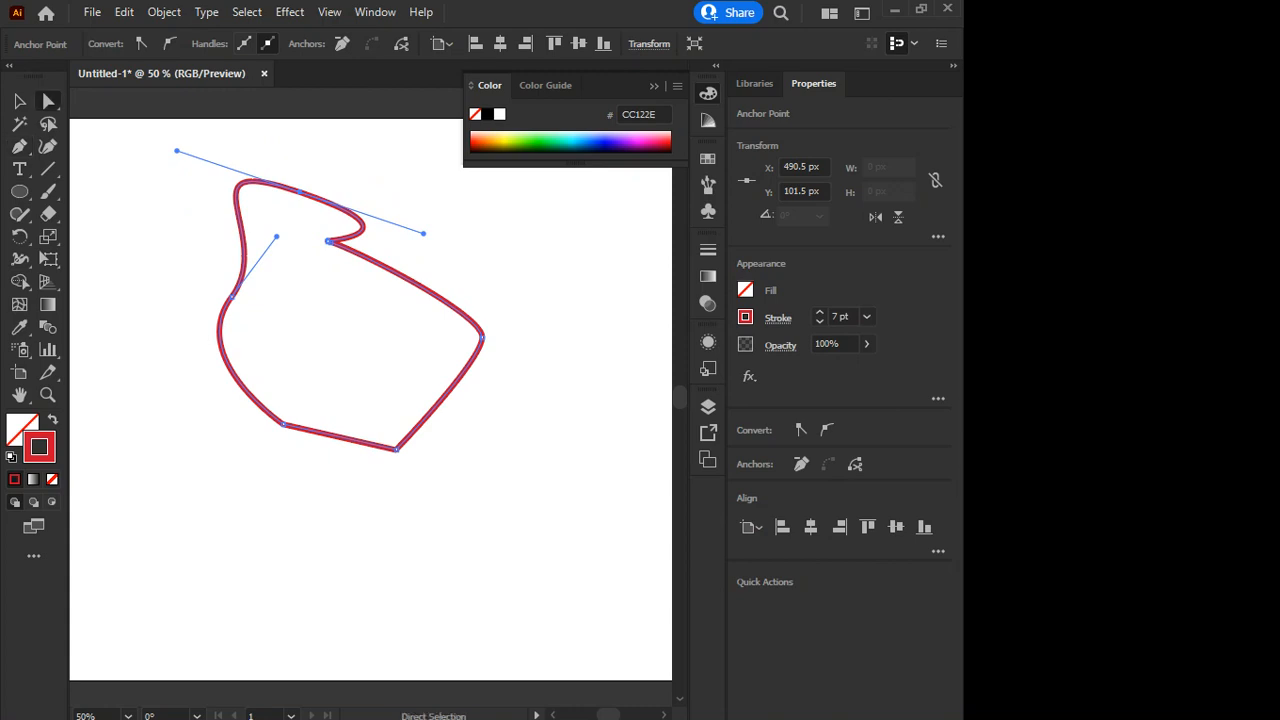
{"action": "key", "text": "ctrl+shift+a"}
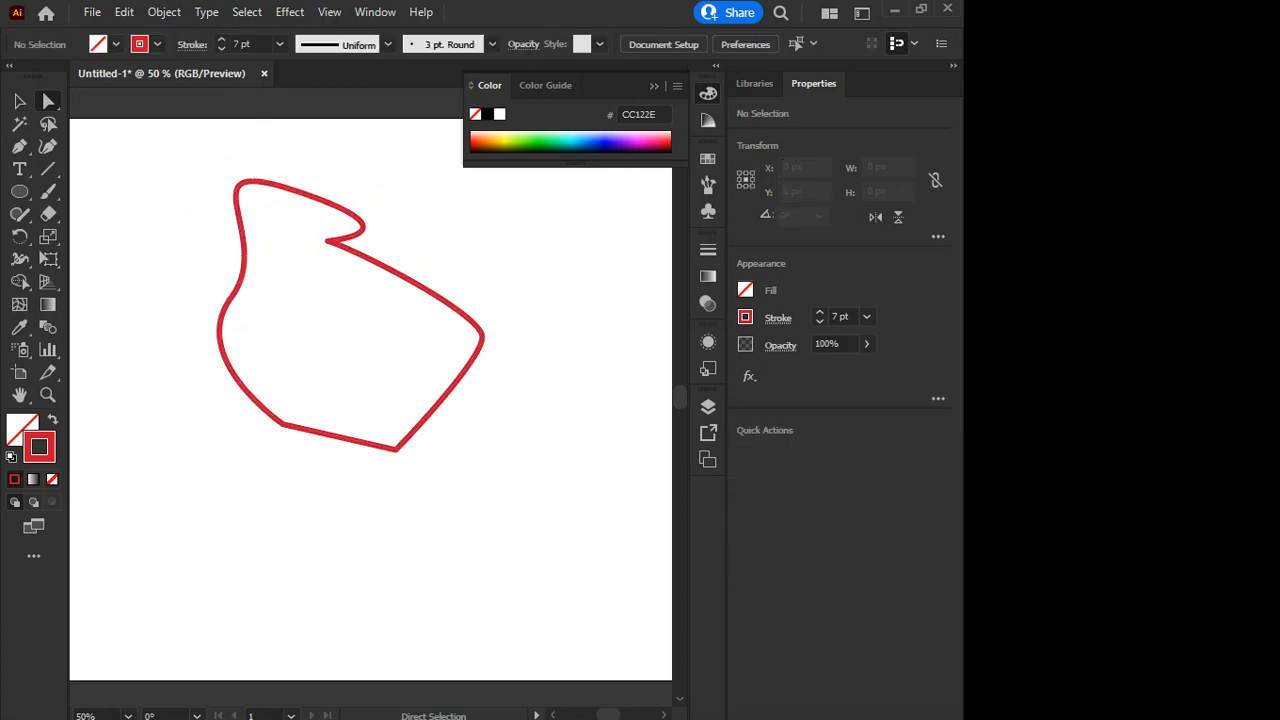
{"action": "left_click", "coordinate": [298, 190]}
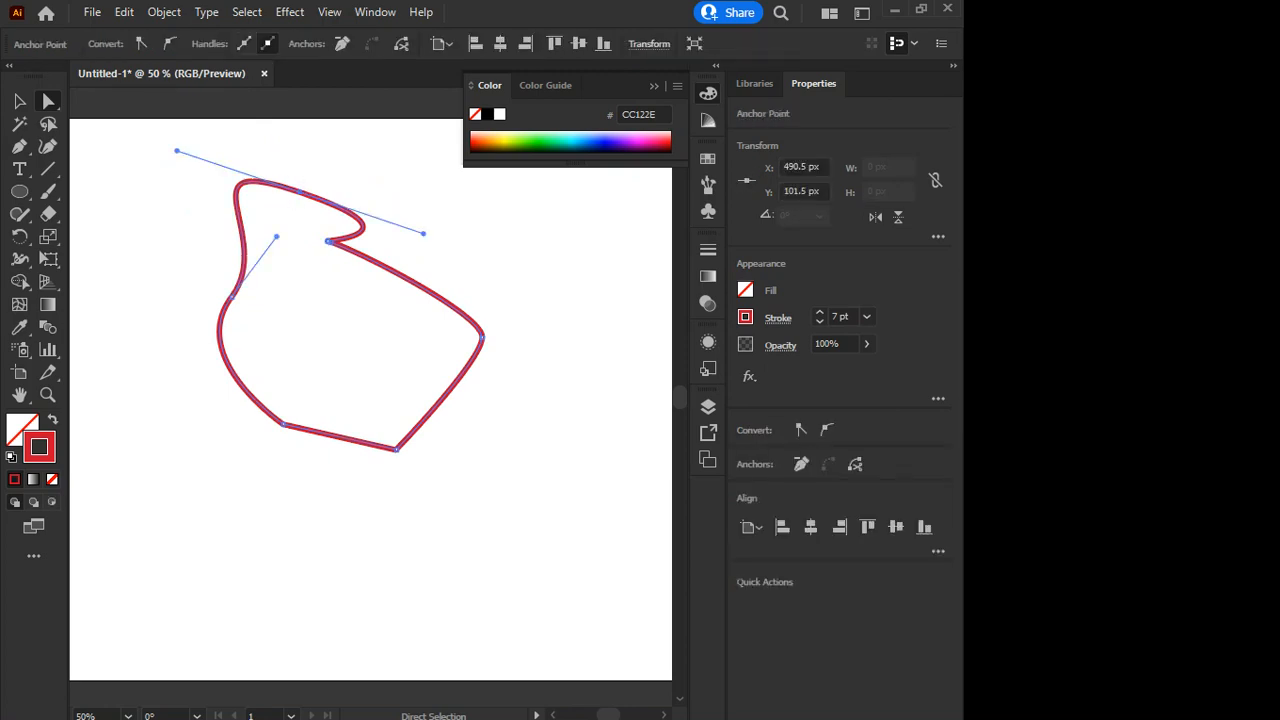
{"action": "left_click_drag", "start_coordinate": [423, 233], "coordinate": [374, 172]}
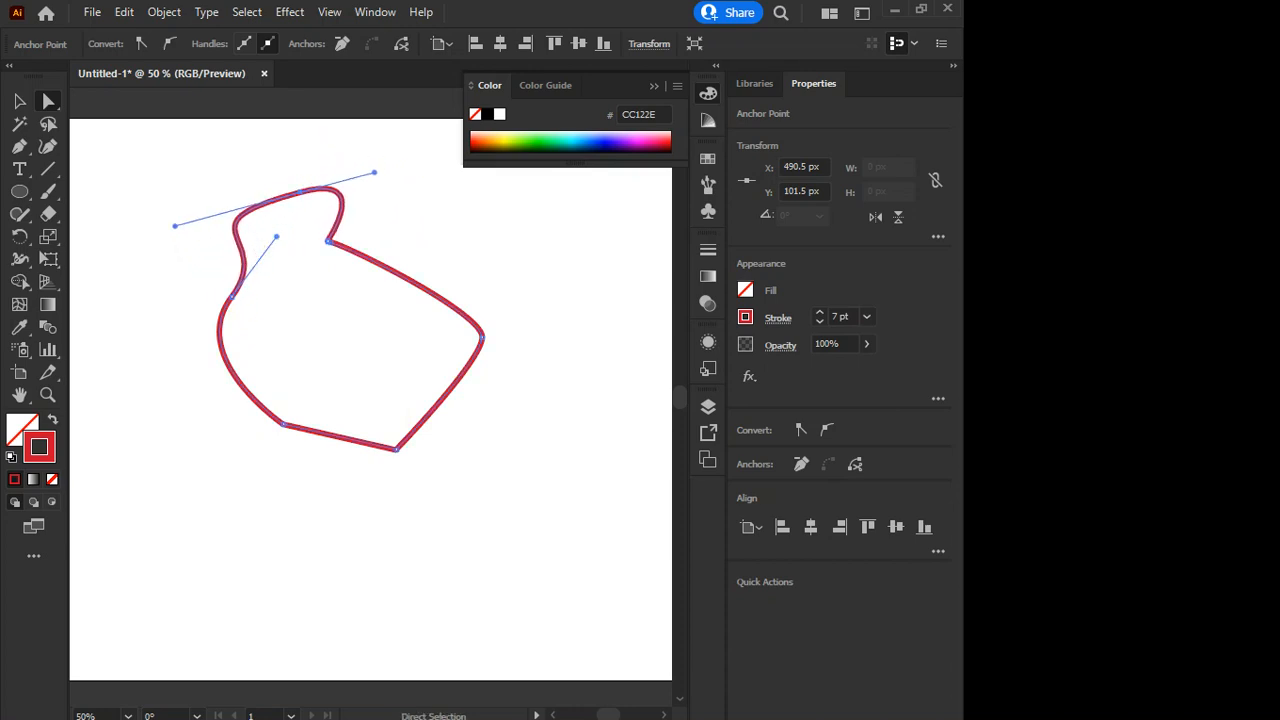
{"action": "key", "text": "ctrl+shift+a"}
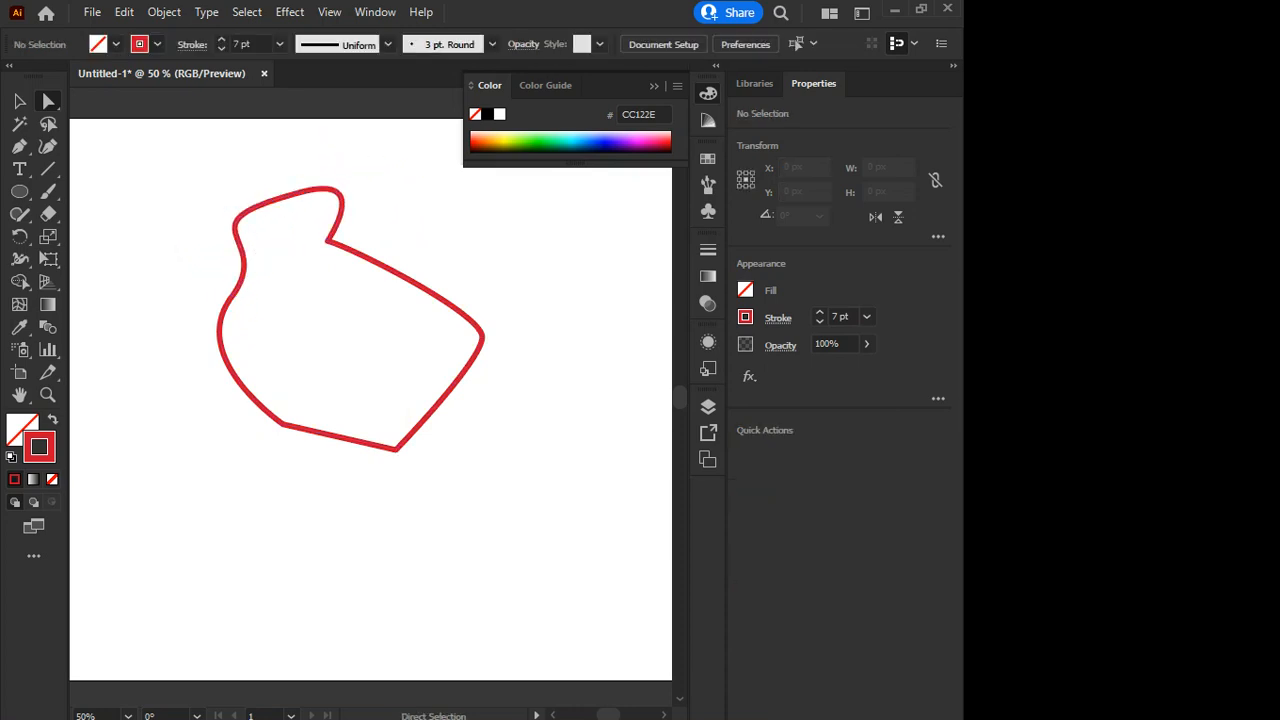
{"action": "left_click", "coordinate": [300, 191]}
{"action": "left_click_drag", "start_coordinate": [300, 191], "coordinate": [233, 186]}
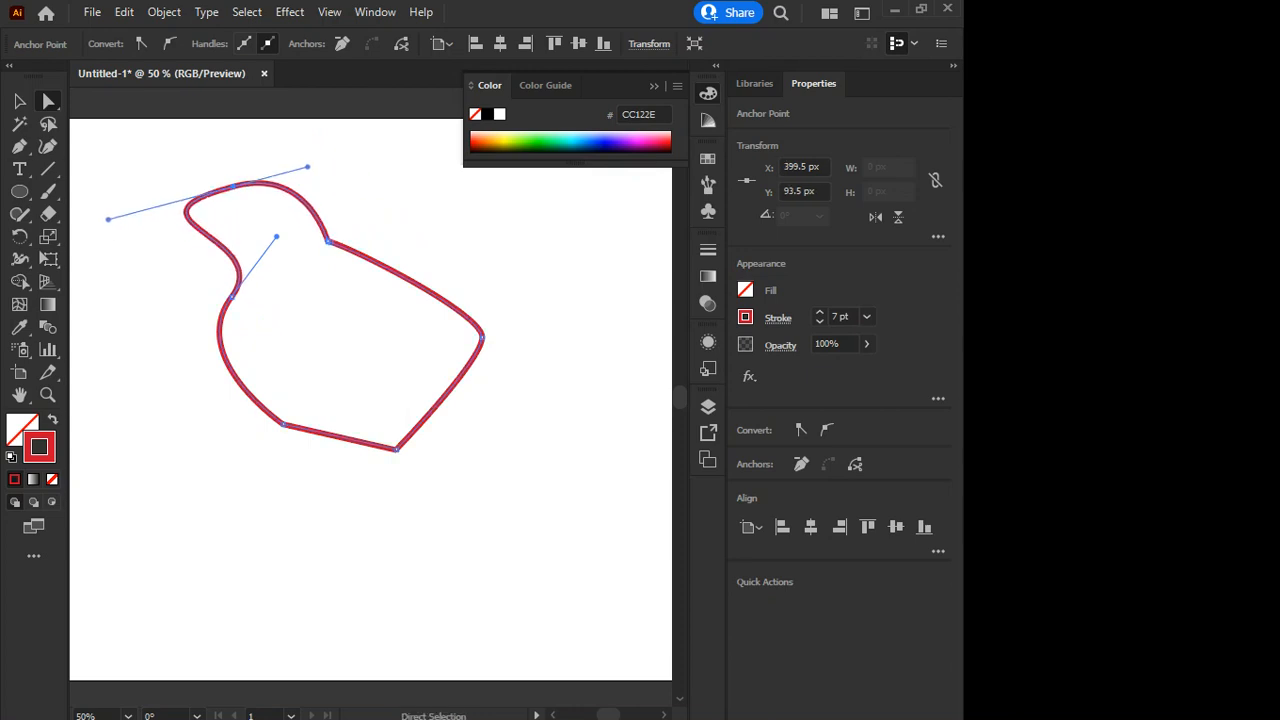
Add an anchor point on the outline's left curve at about (380, 292) px with the Add Anchor Point tool.
{"action": "key", "text": "p"}
{"action": "left_click", "coordinate": [19, 146]}
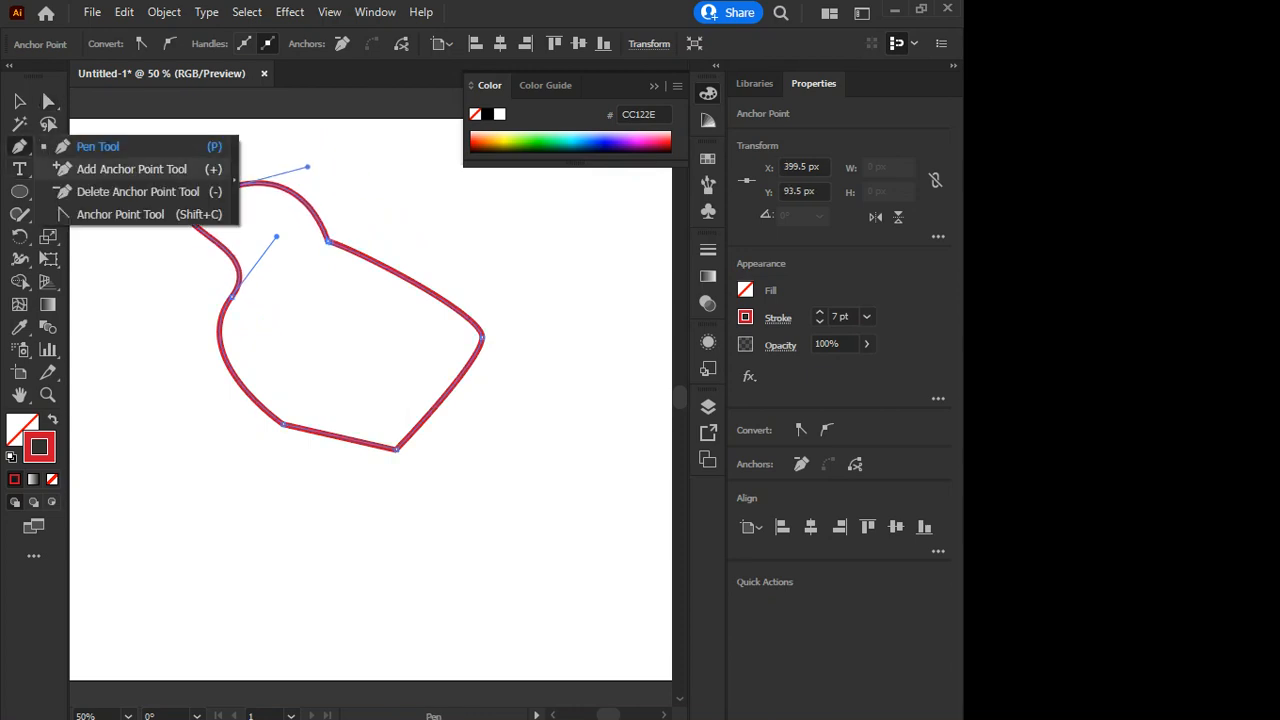
{"action": "left_click", "coordinate": [120, 169]}
{"action": "scroll", "coordinate": [237, 370], "scroll_direction": "up", "scroll_amount": 3}
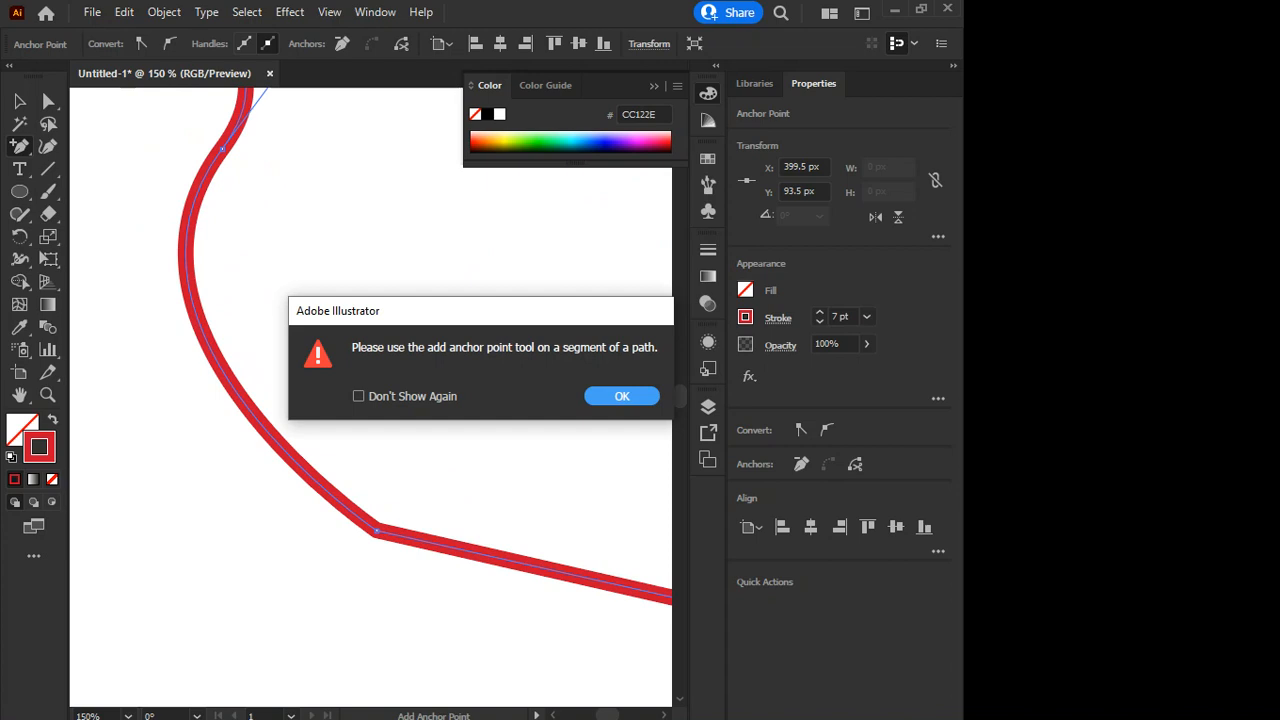
{"action": "key", "text": "Return"}
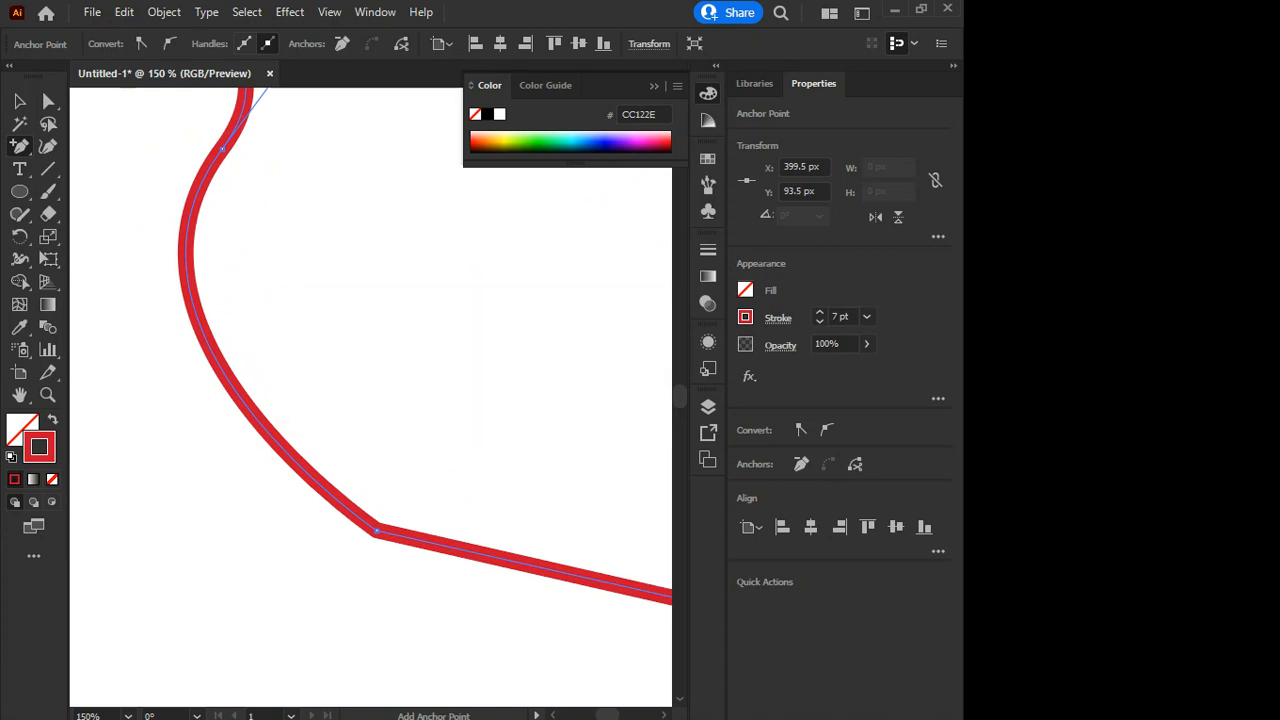
{"action": "key", "text": "v"}
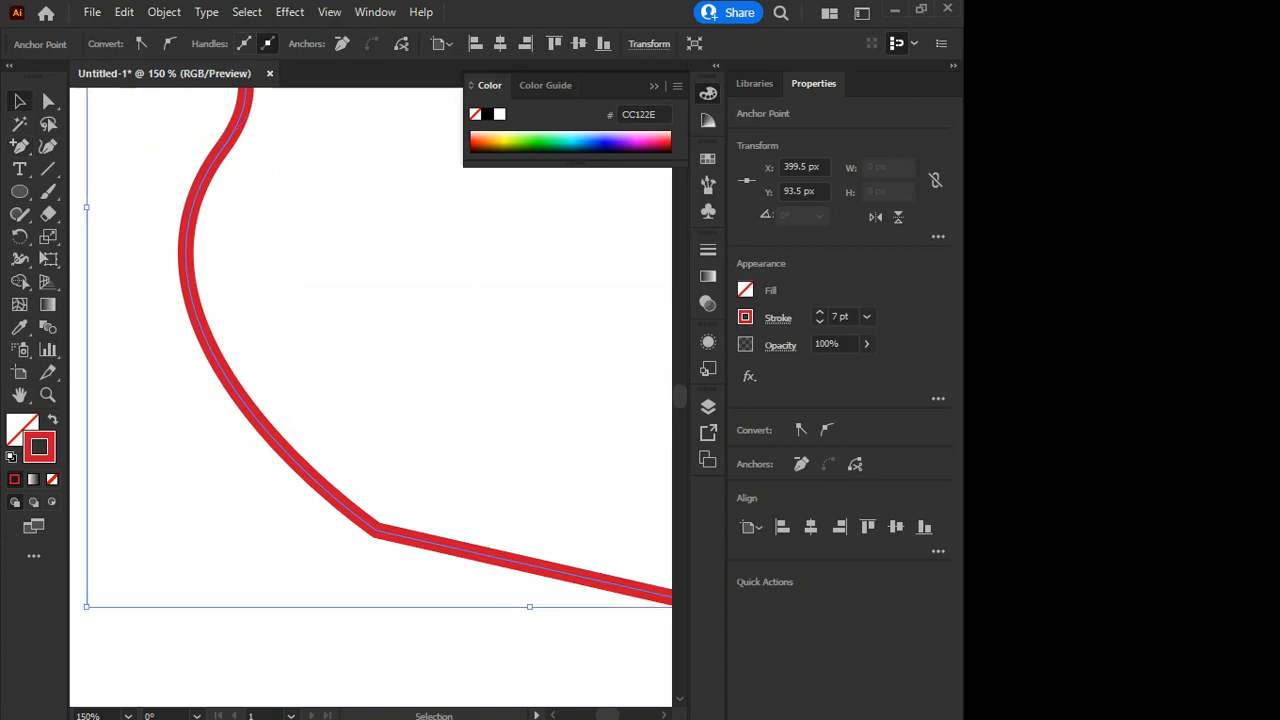
{"action": "key", "text": "p"}
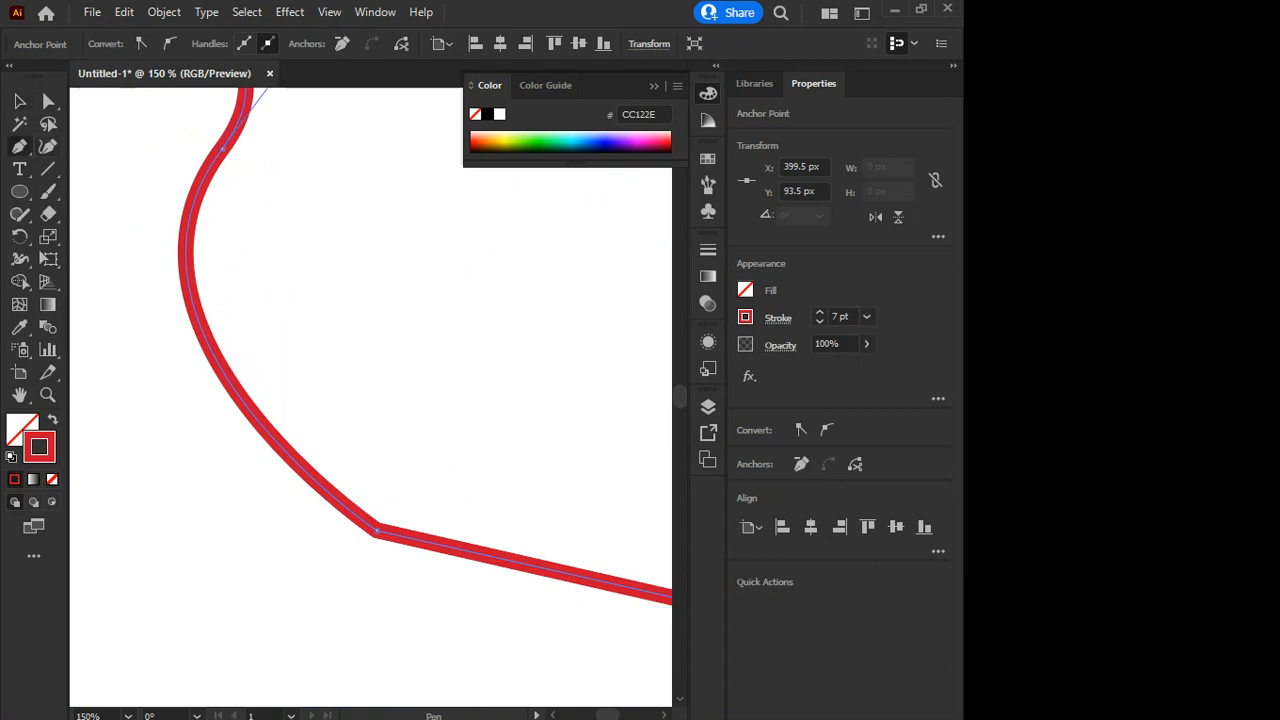
{"action": "left_click_drag", "start_coordinate": [19, 146], "coordinate": [130, 191]}
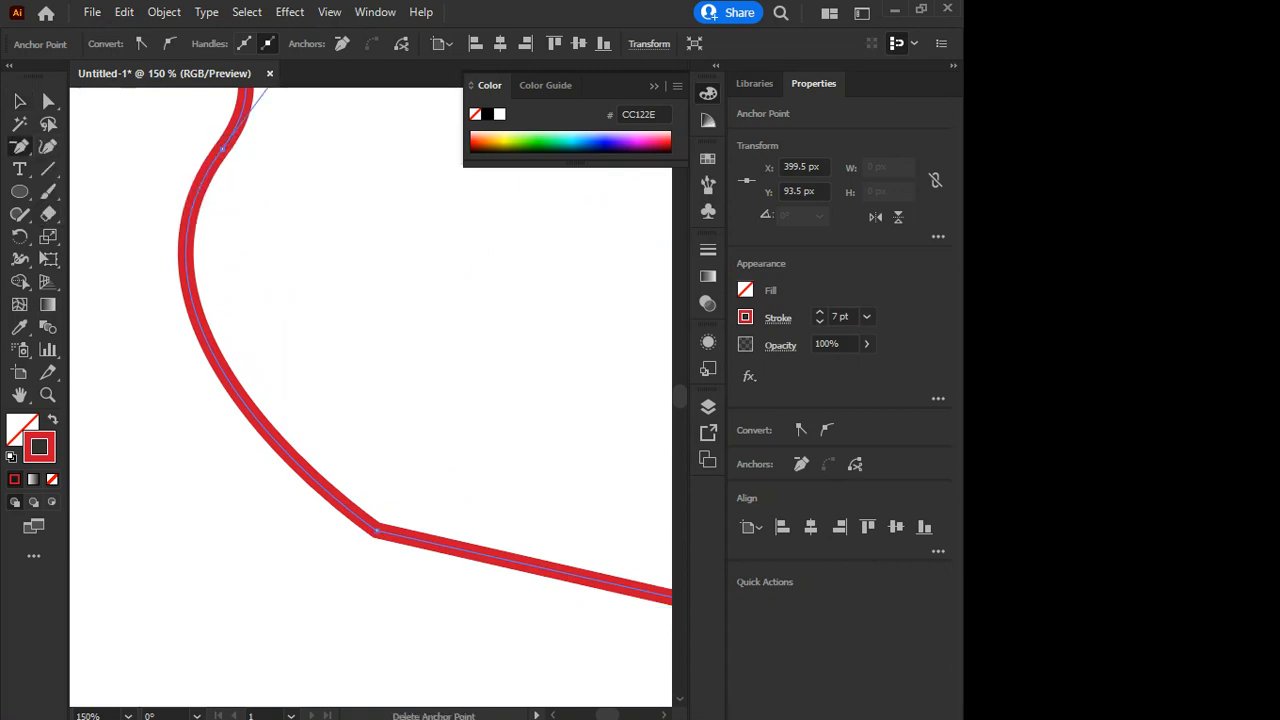
{"action": "left_click", "coordinate": [131, 169]}
{"action": "left_click", "coordinate": [185, 252]}
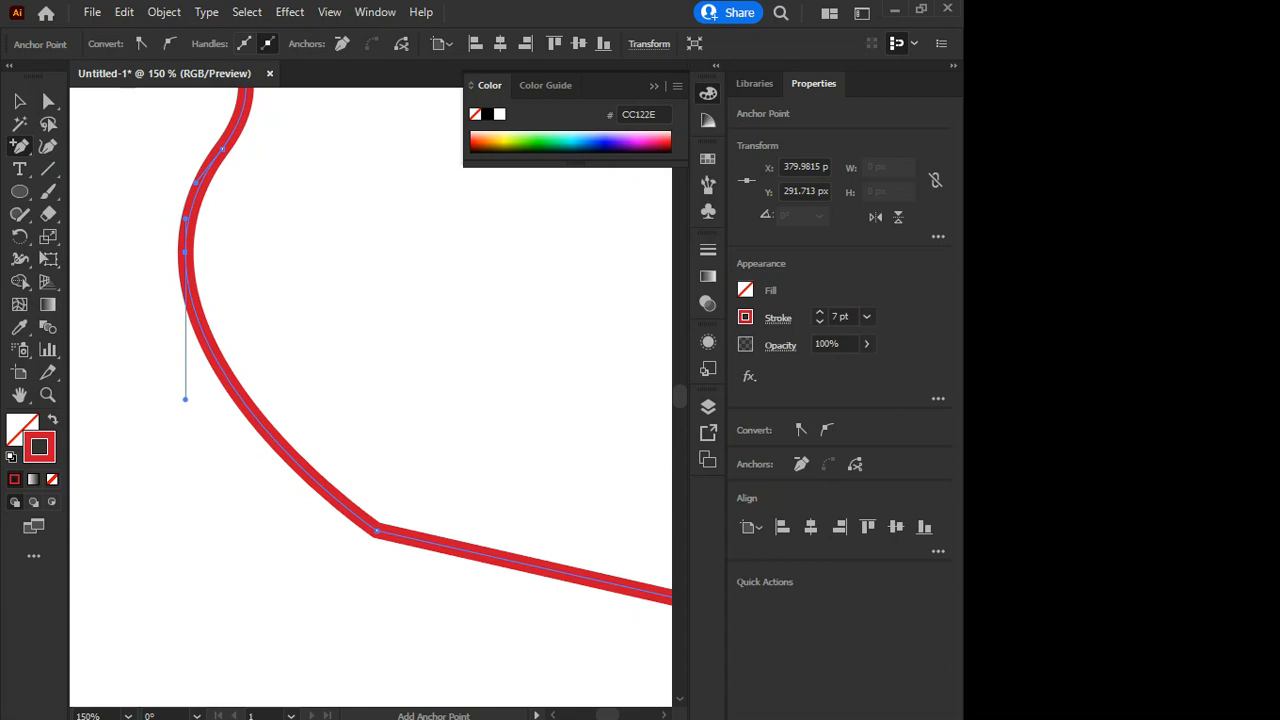
Swing the added left anchor's lower handle inward to the right with Direct Selection so the curve below it bends into the shape.
{"action": "key", "text": "a"}
{"action": "left_click_drag", "start_coordinate": [275, 318], "coordinate": [160, 222]}
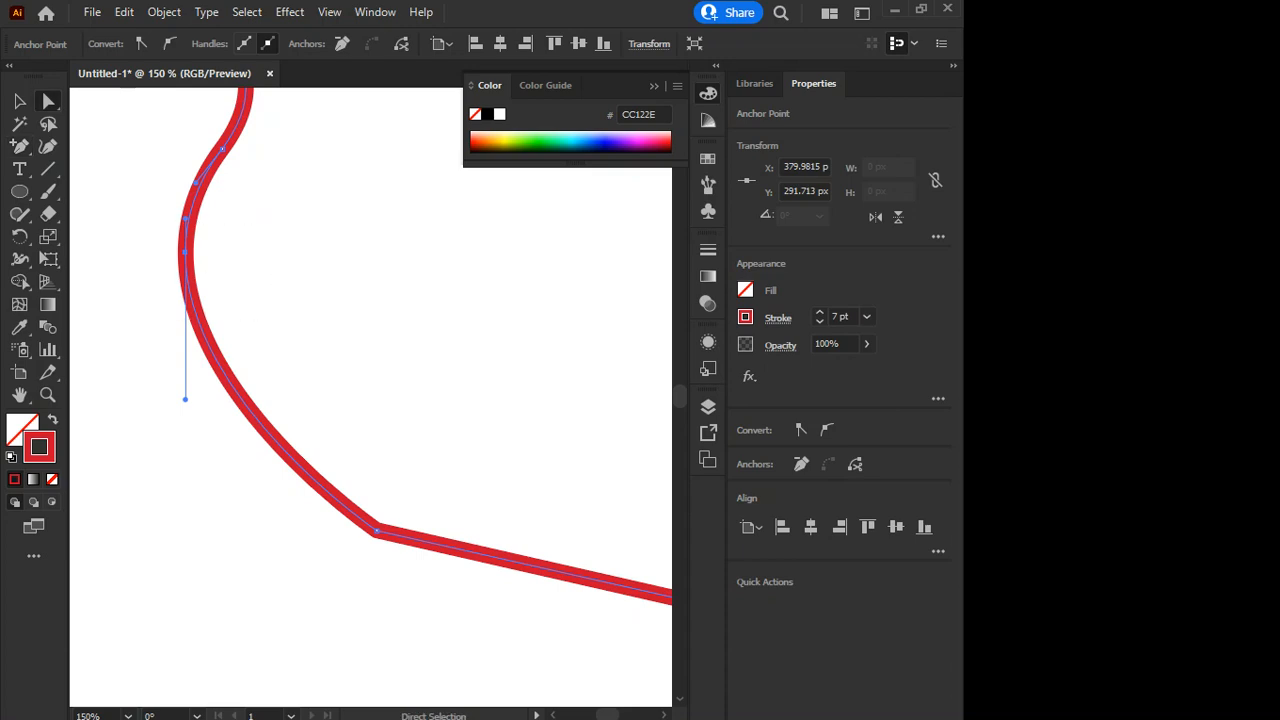
{"action": "left_click_drag", "start_coordinate": [185, 399], "coordinate": [382, 351]}
{"action": "scroll", "coordinate": [382, 351], "scroll_direction": "down", "scroll_amount": 4}
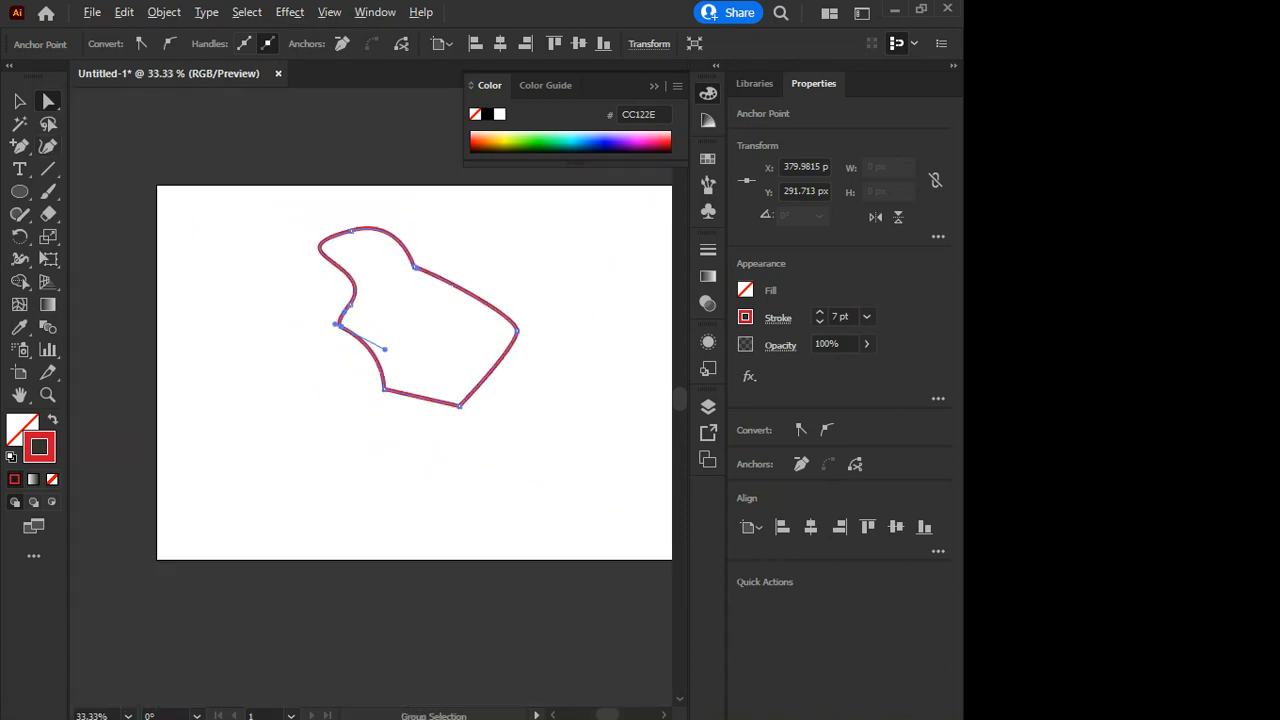
{"action": "scroll", "coordinate": [346, 372], "scroll_direction": "up", "scroll_amount": 6}
{"action": "left_click_drag", "start_coordinate": [346, 372], "coordinate": [300, 483]}
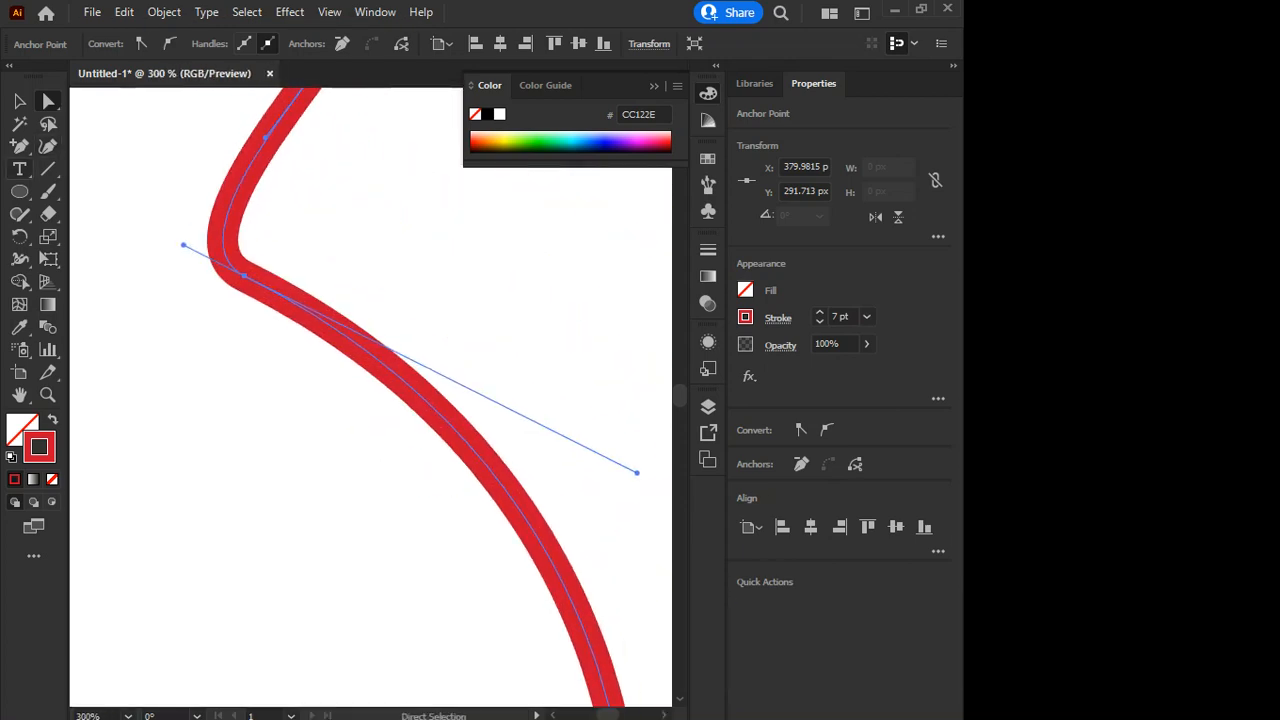
Remove the added anchor at about (380, 292) px from the outline's left side with the Delete Anchor Point tool.
{"action": "left_click", "coordinate": [19, 146]}
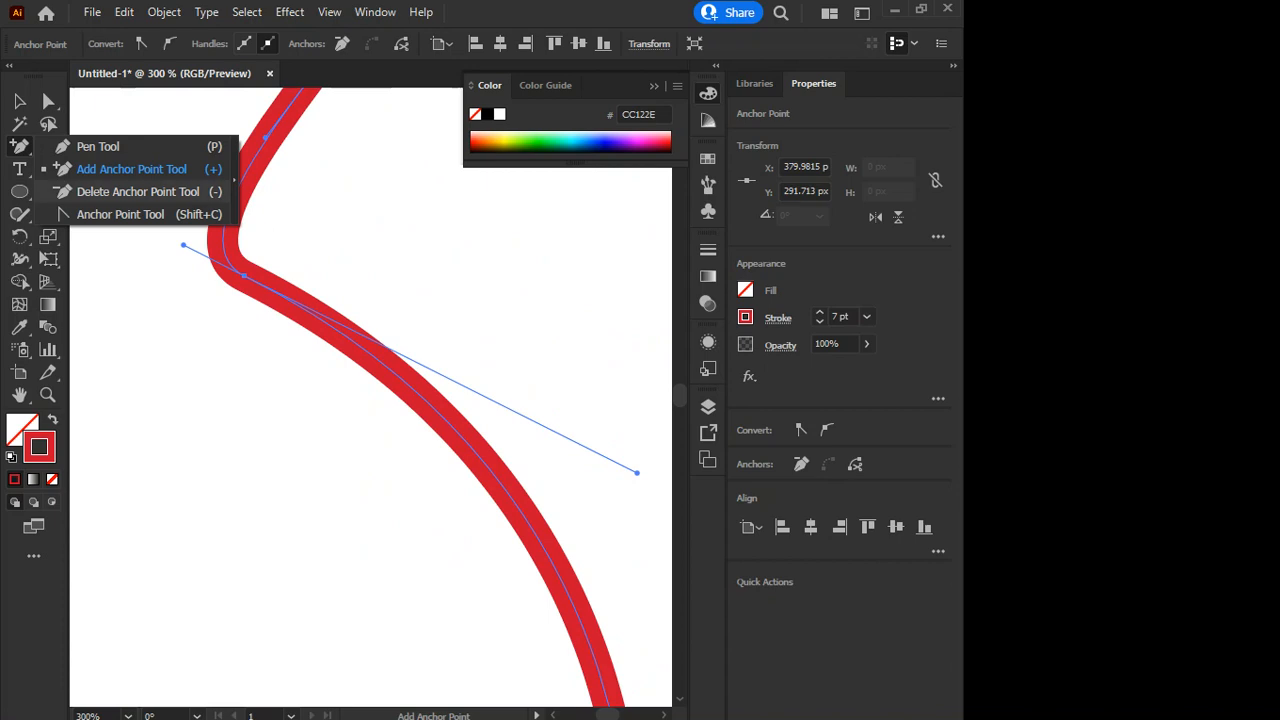
{"action": "left_click", "coordinate": [137, 191]}
{"action": "left_click", "coordinate": [241, 273]}
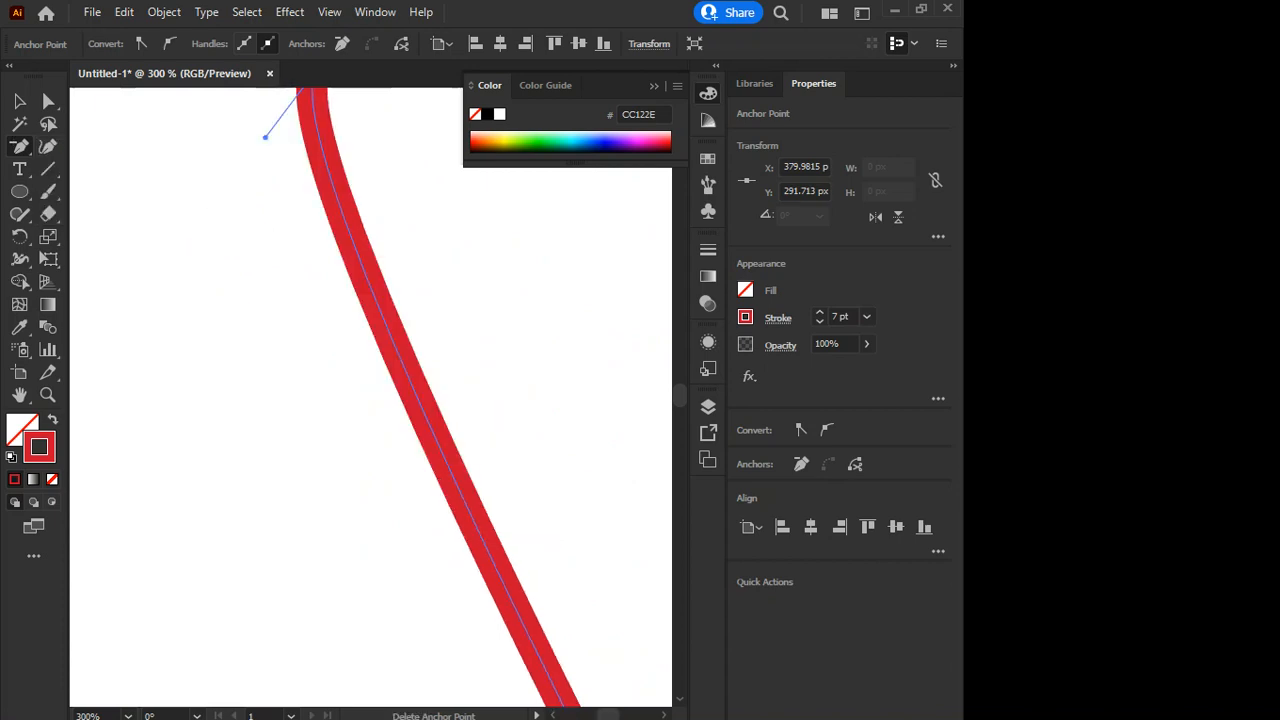
Draw a closed four-point round shape about 675 by 616 px across the artboard's bottom edge with the Curvature tool.
{"action": "scroll", "coordinate": [246, 273], "scroll_direction": "down", "scroll_amount": 7}
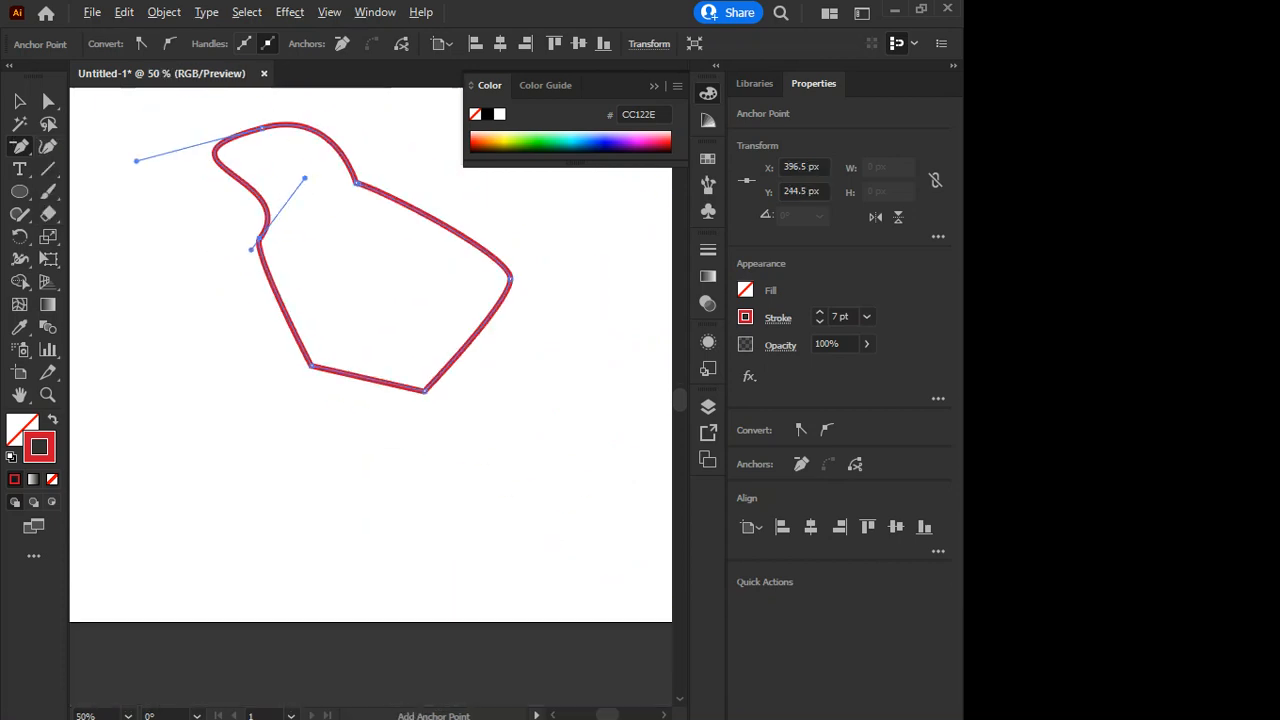
{"action": "scroll", "coordinate": [246, 273], "scroll_direction": "up", "scroll_amount": 2}
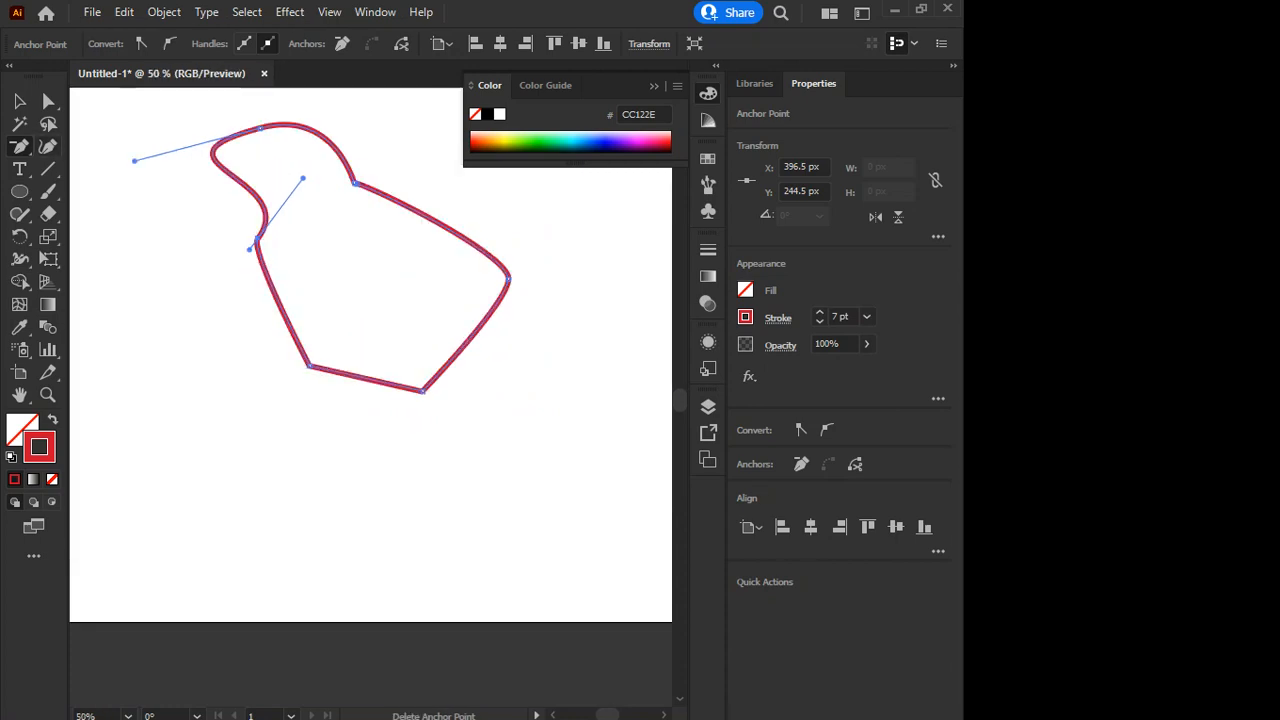
{"action": "key", "text": "shift+grave"}
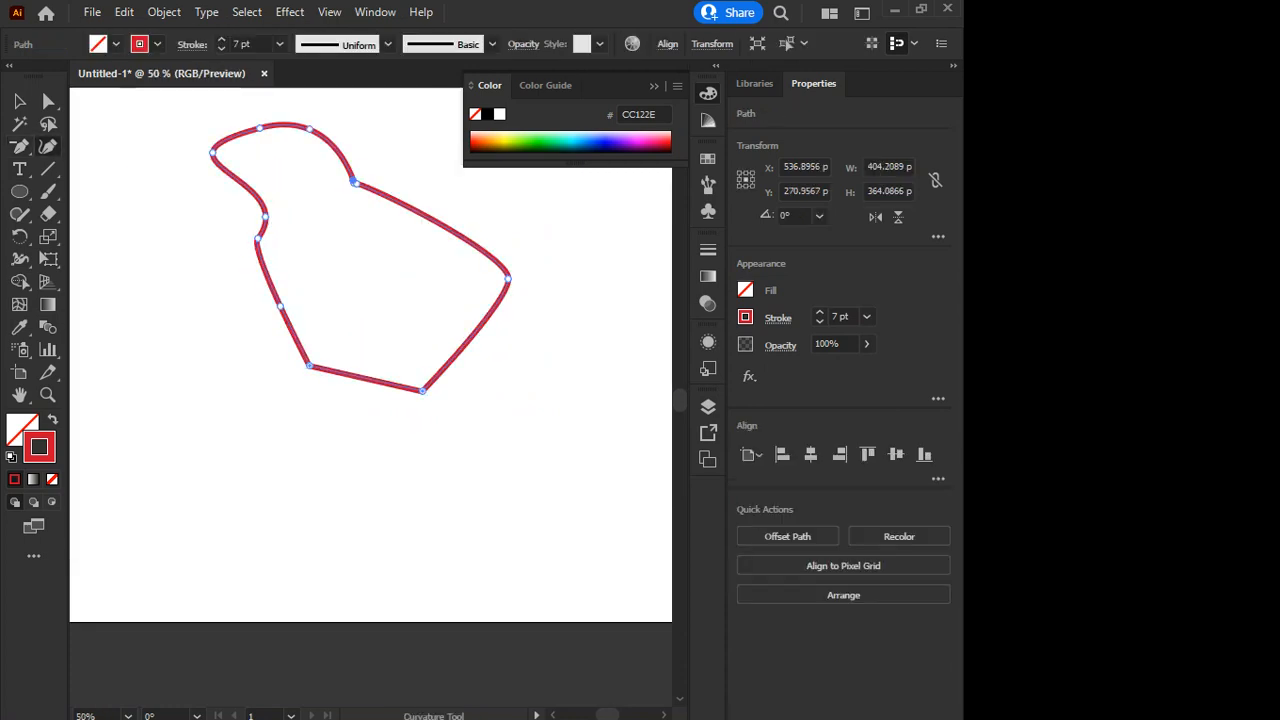
{"action": "scroll", "coordinate": [370, 355], "scroll_direction": "down", "scroll_amount": 2}
{"action": "scroll", "coordinate": [166, 323], "scroll_direction": "down", "scroll_amount": 3}
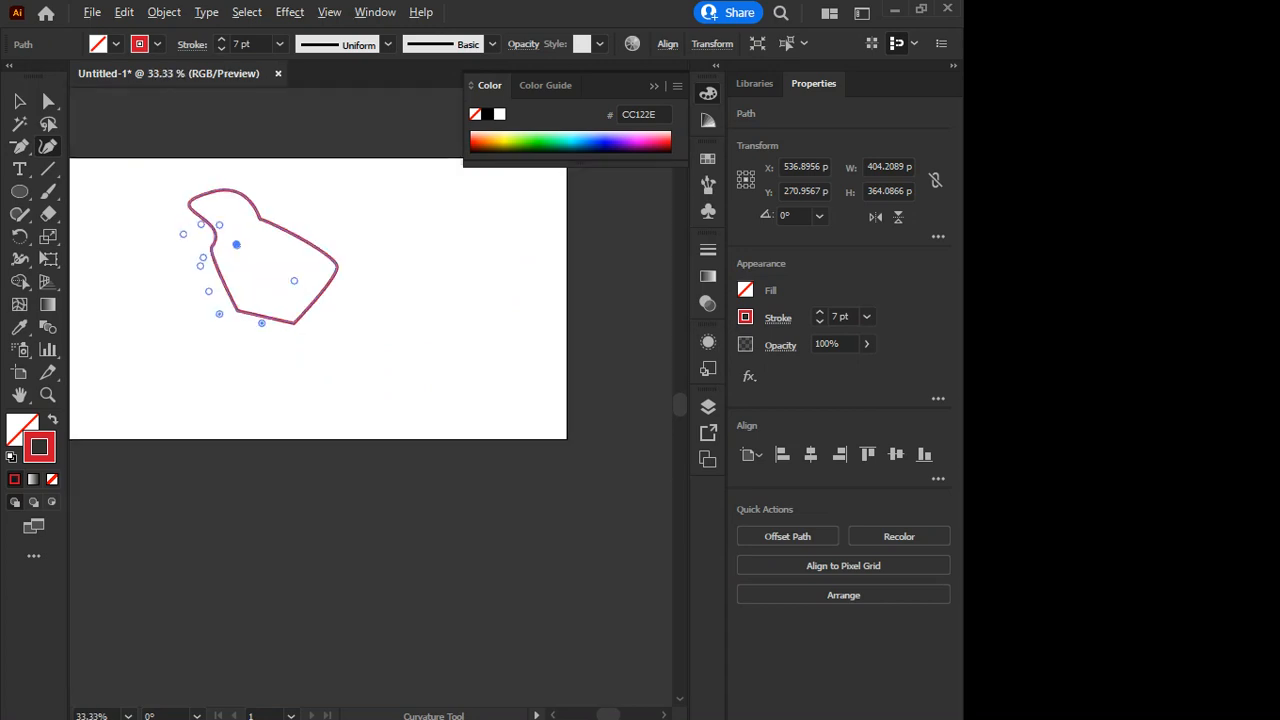
{"action": "left_click", "coordinate": [159, 346]}
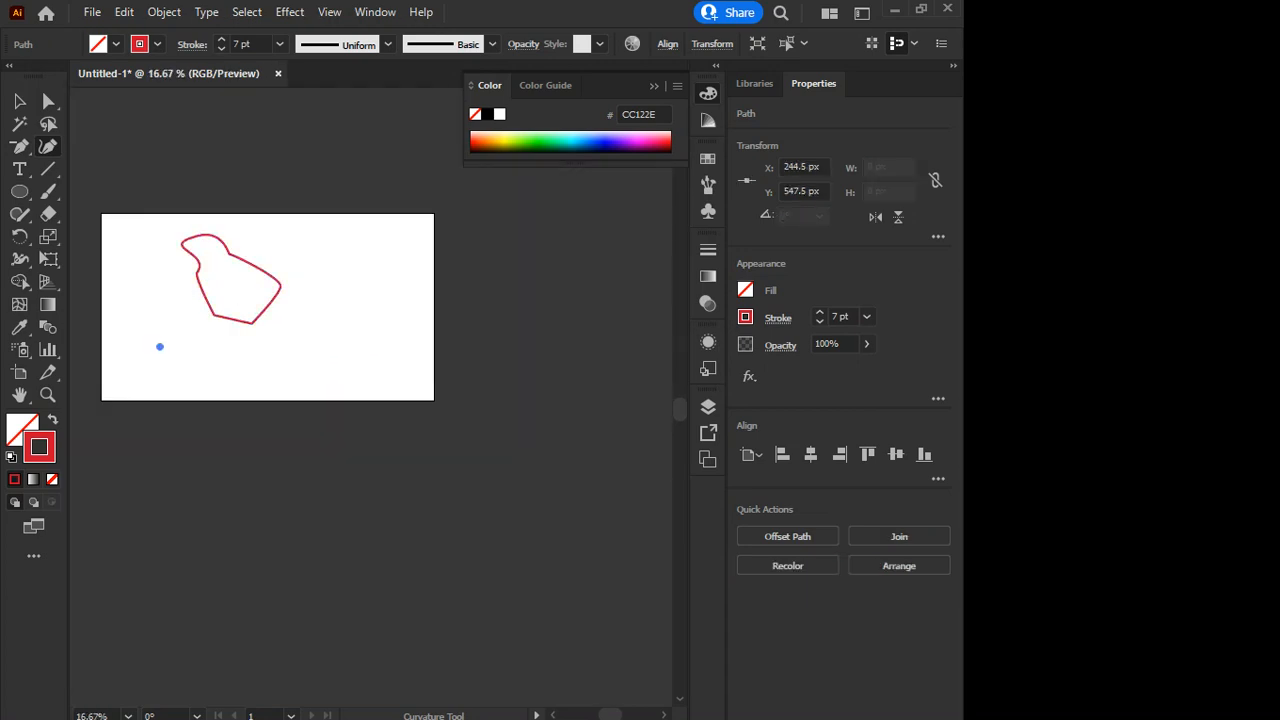
{"action": "left_click", "coordinate": [290, 342]}
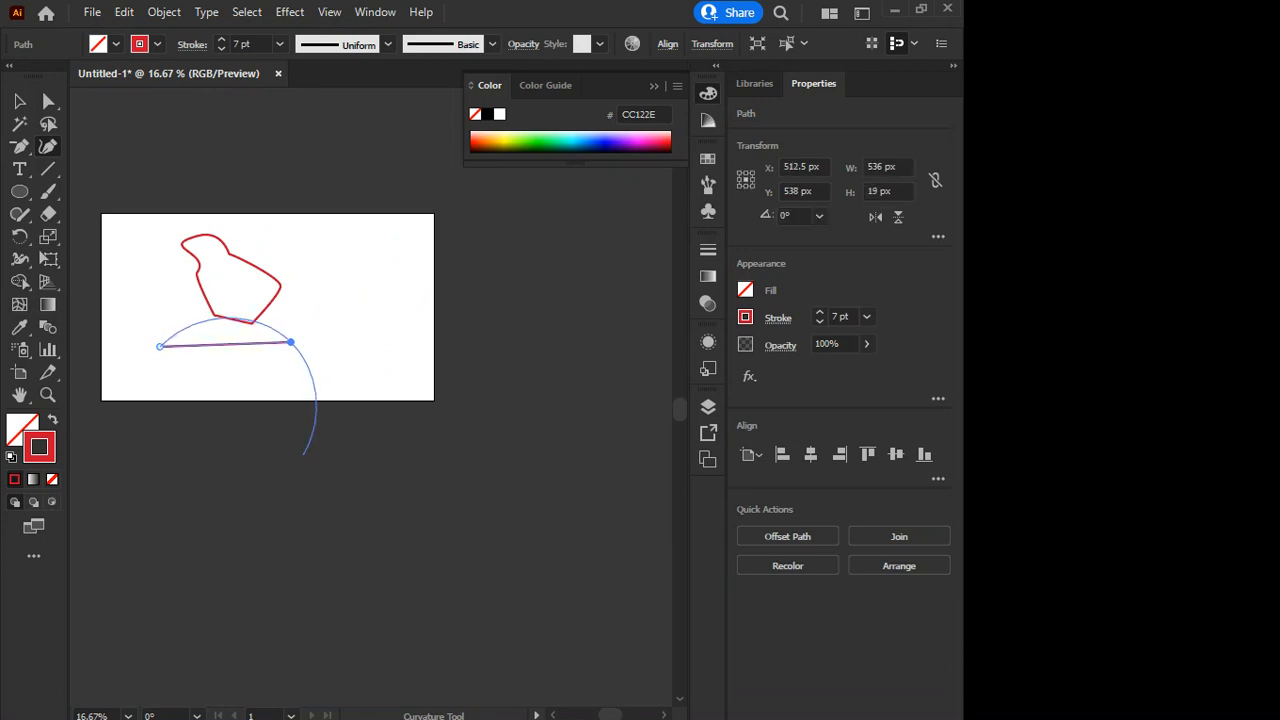
{"action": "left_click_drag", "start_coordinate": [304, 453], "coordinate": [266, 456]}
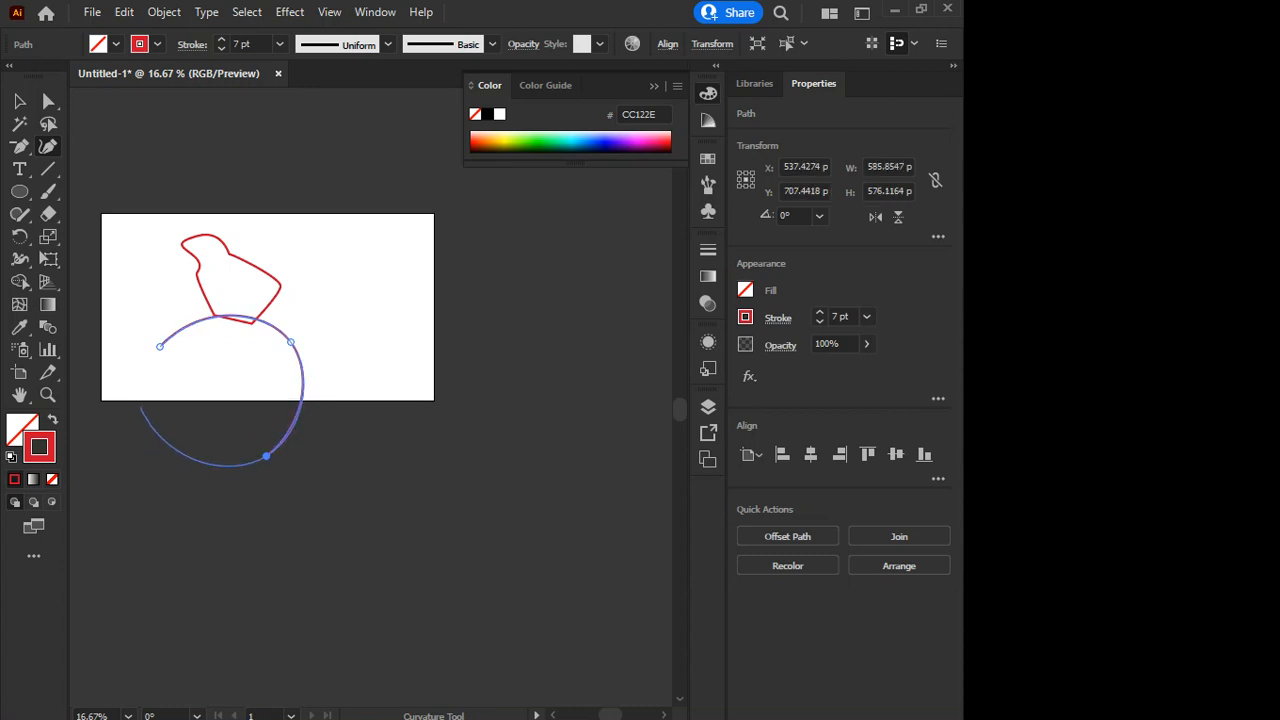
{"action": "left_click", "coordinate": [140, 407]}
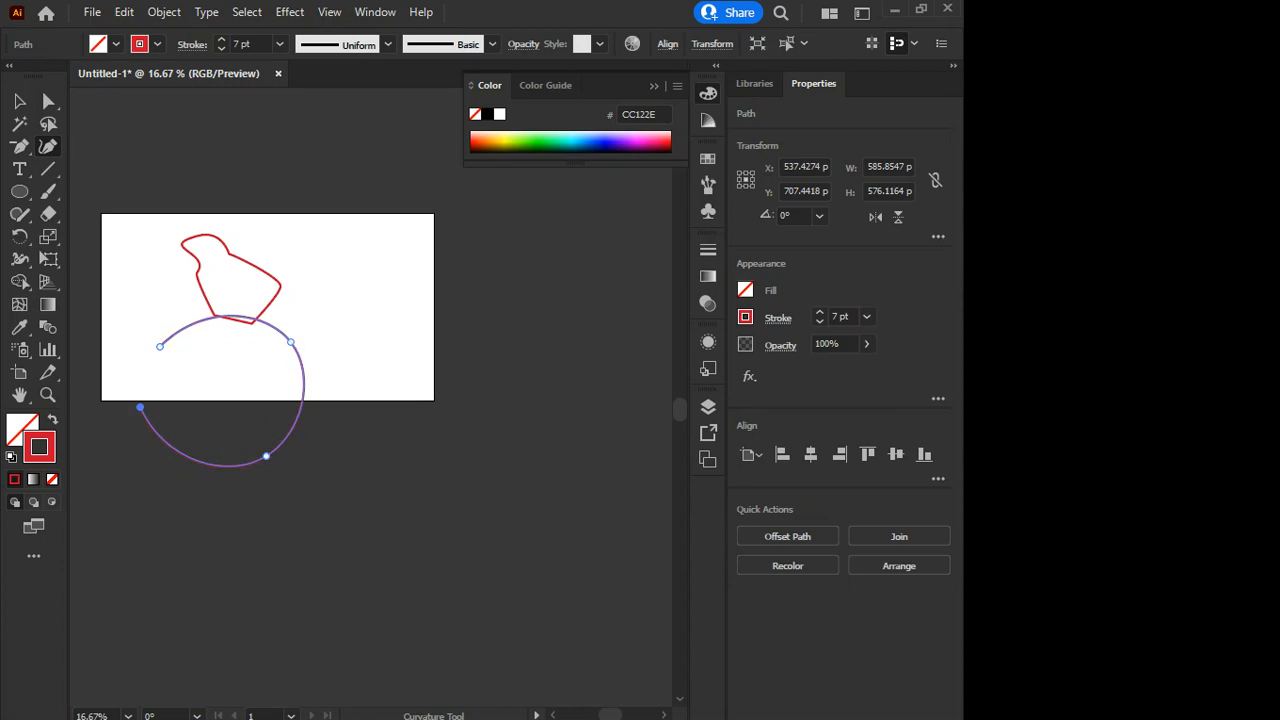
{"action": "left_click", "coordinate": [160, 346]}
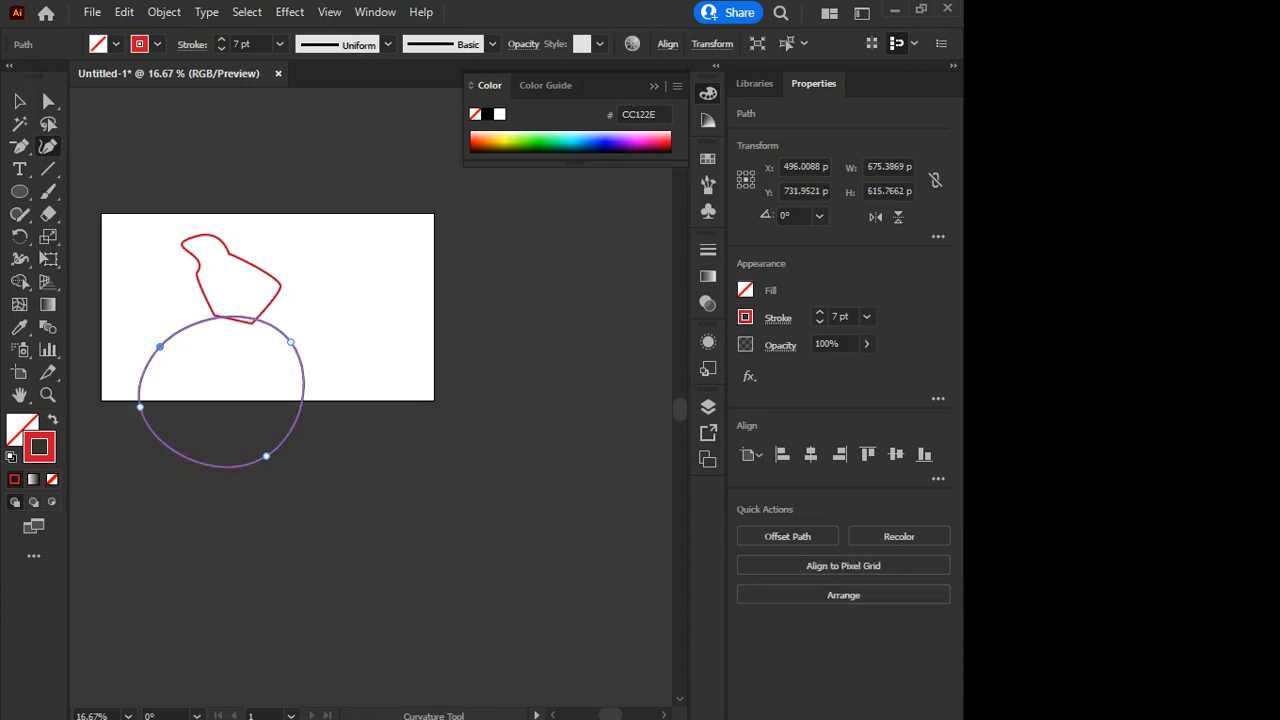
Select the round shape and the red outline above it and delete both.
{"action": "scroll", "coordinate": [267, 352], "scroll_direction": "up", "scroll_amount": 2}
{"action": "scroll", "coordinate": [267, 352], "scroll_direction": "down", "scroll_amount": 1}
{"action": "key", "text": "v"}
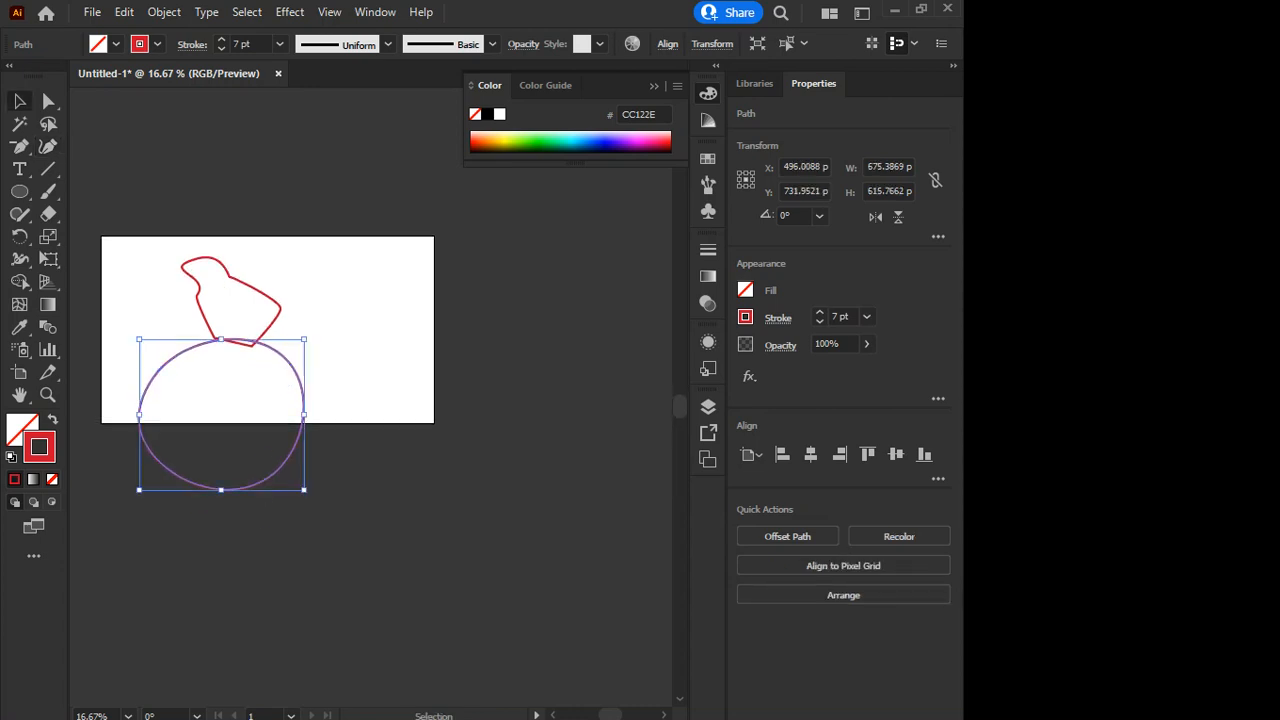
{"action": "left_click_drag", "start_coordinate": [123, 214], "coordinate": [210, 345]}
{"action": "key", "text": "Delete"}
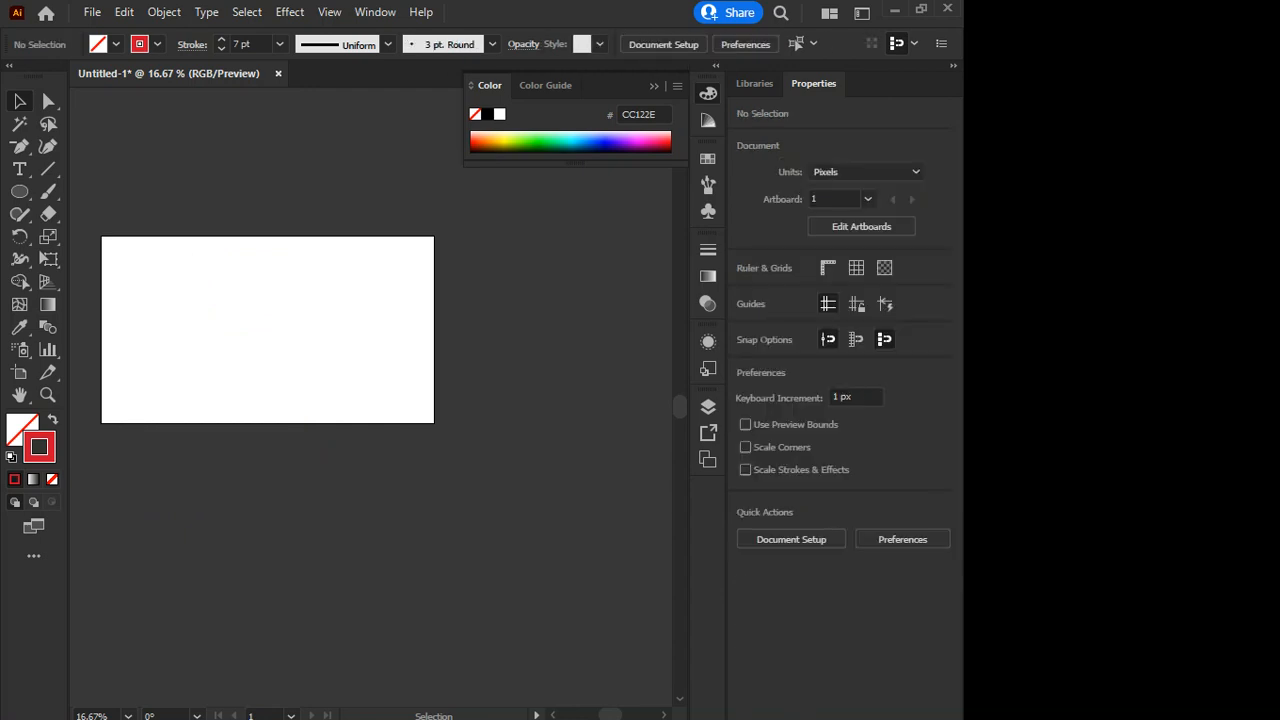
Undock and close the Libraries panel, the toolbar and the Properties panel.
{"action": "left_click_drag", "start_coordinate": [754, 83], "coordinate": [247, 289]}
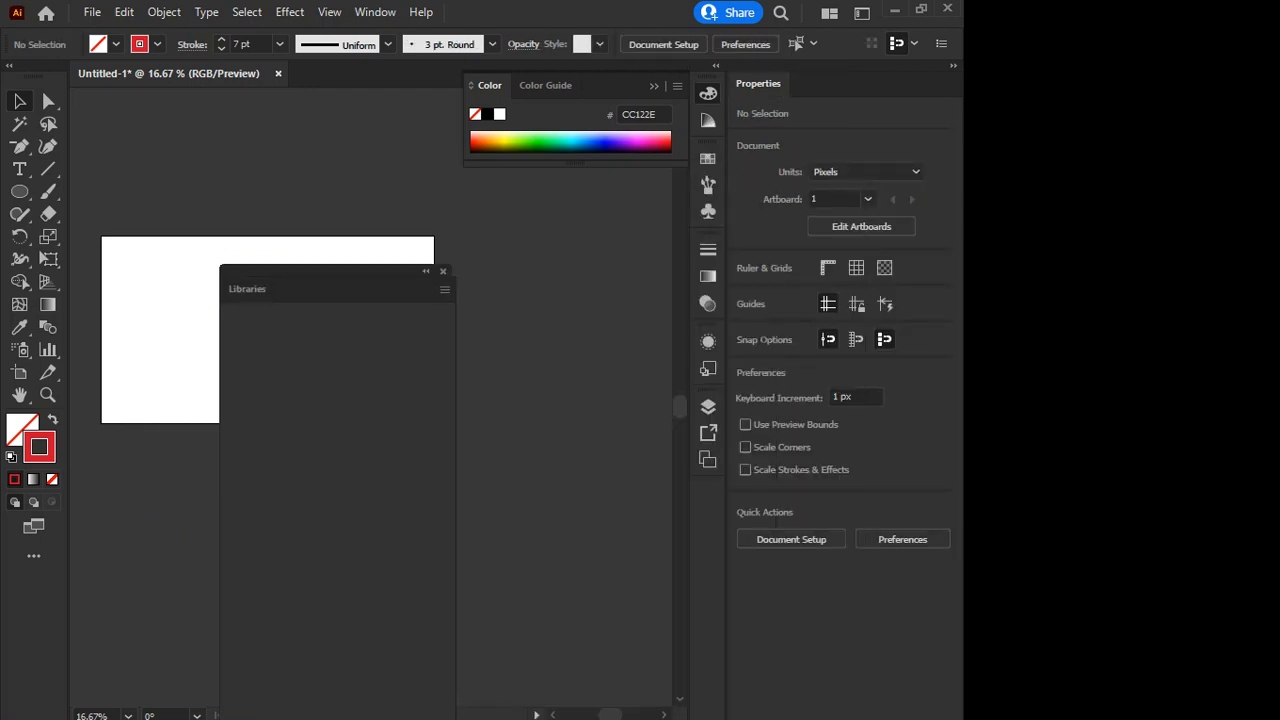
{"action": "left_click", "coordinate": [443, 271]}
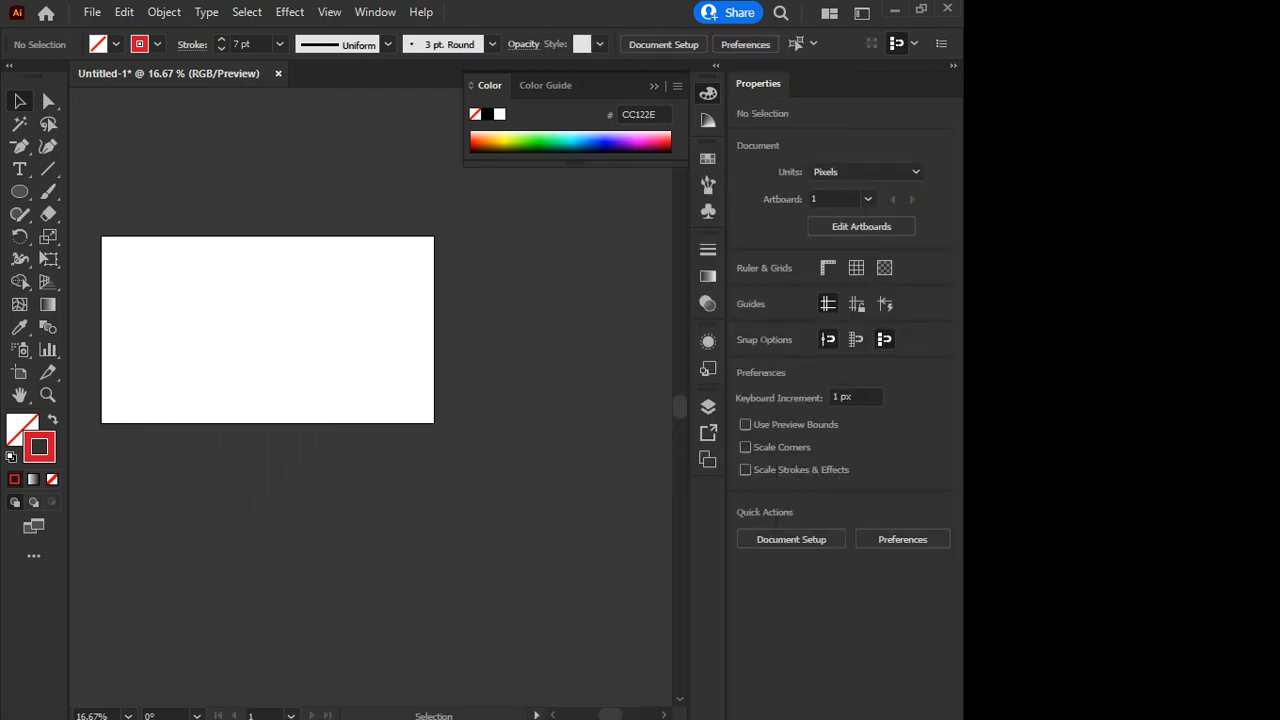
{"action": "left_click_drag", "start_coordinate": [41, 82], "coordinate": [193, 190]}
{"action": "left_click", "coordinate": [212, 172]}
{"action": "left_click_drag", "start_coordinate": [758, 83], "coordinate": [368, 227]}
{"action": "left_click", "coordinate": [565, 210]}
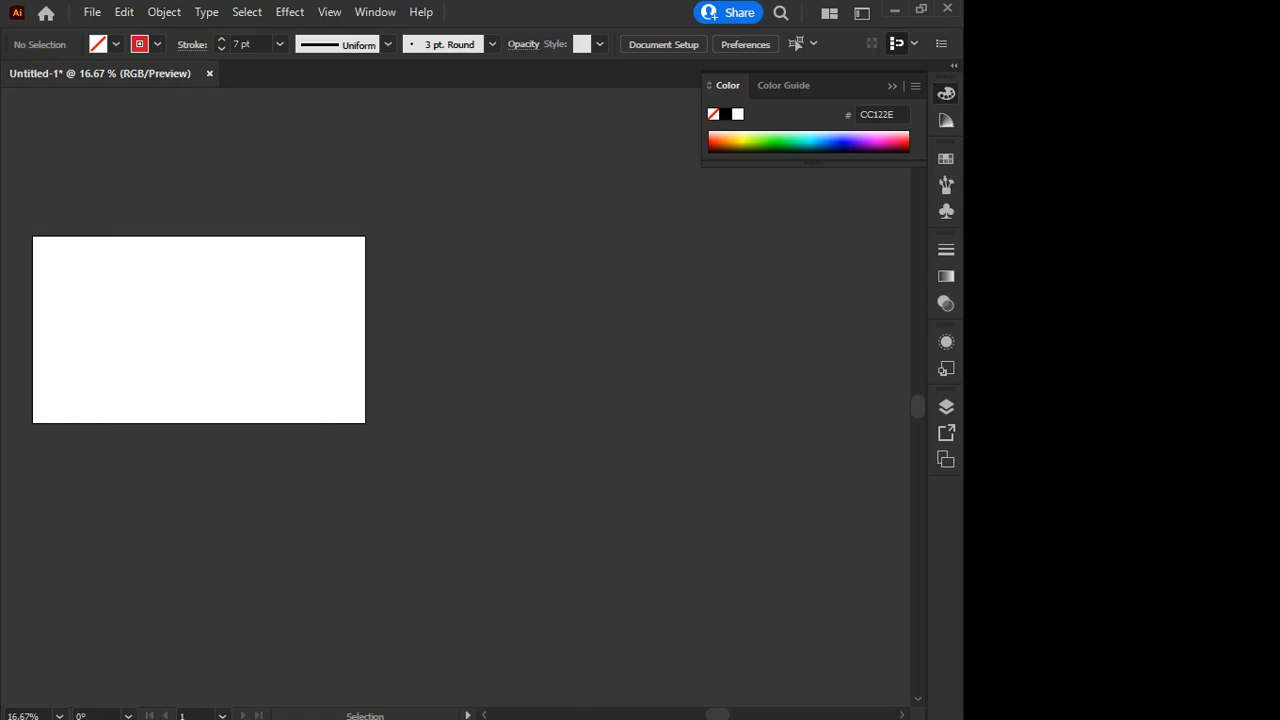
Reset the Essentials Classic workspace to bring back the closed toolbar and panels.
{"action": "left_click", "coordinate": [375, 12]}
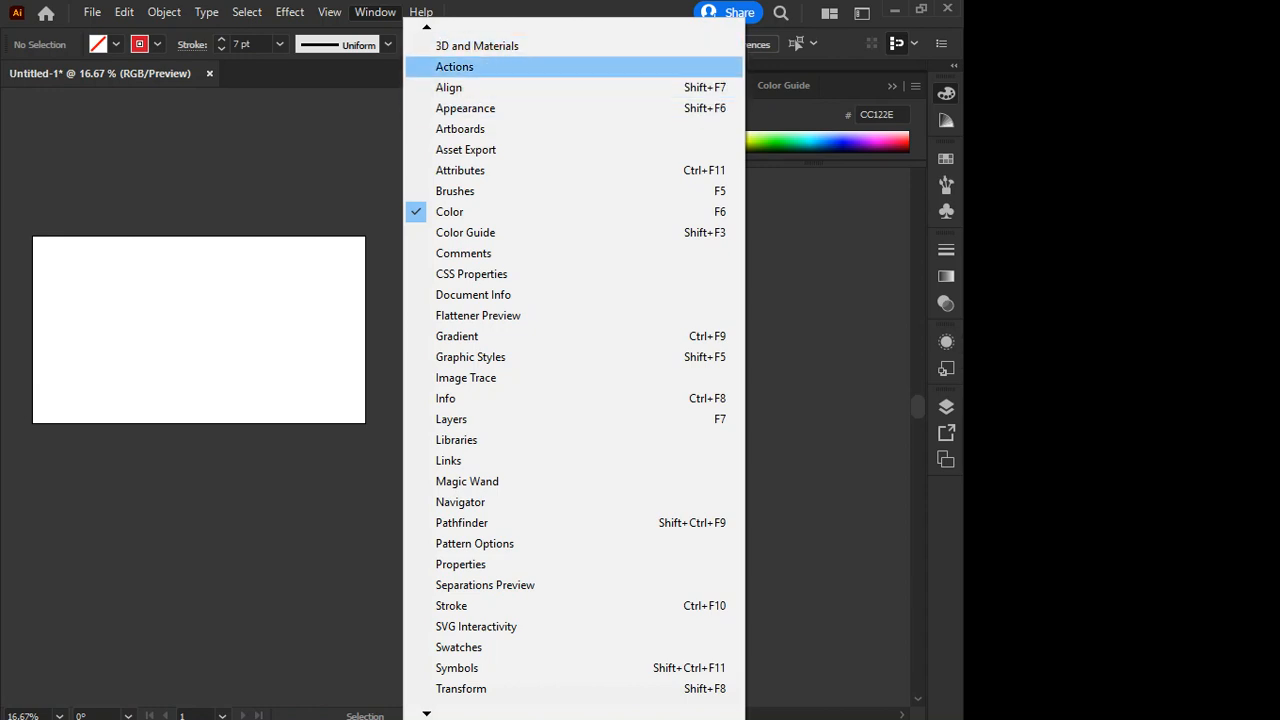
{"action": "mouse_move", "coordinate": [426, 27]}
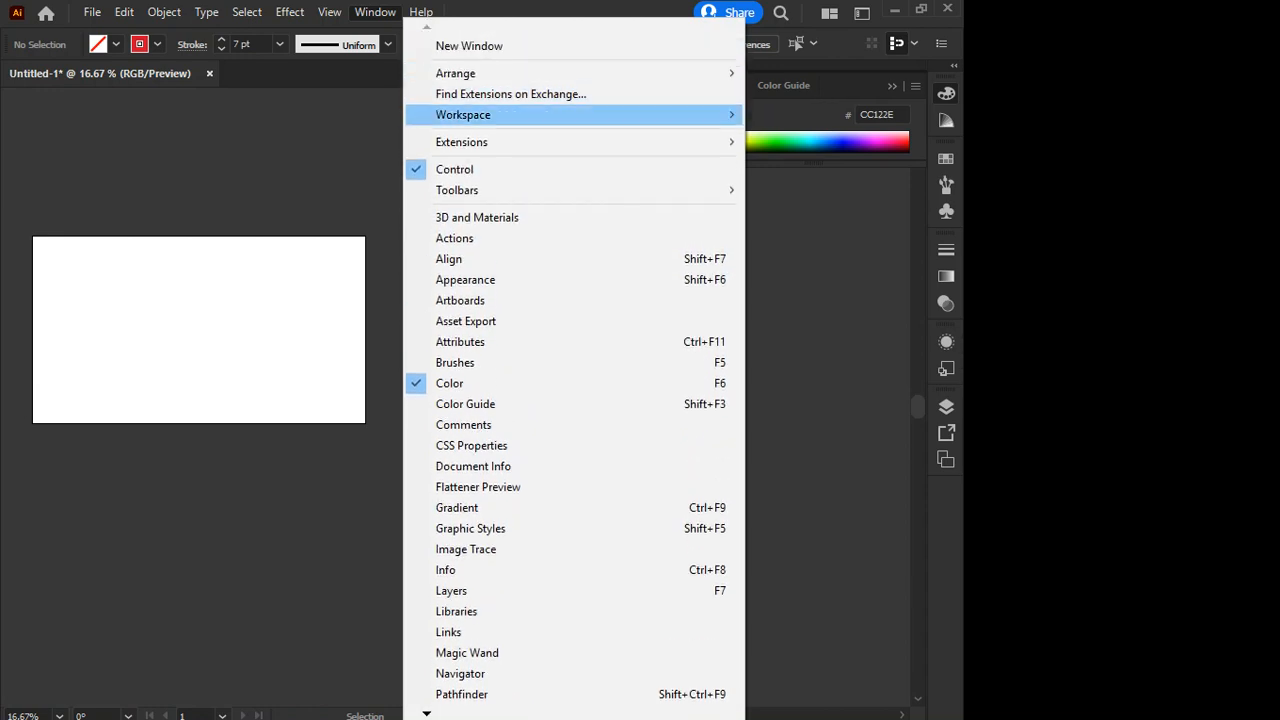
{"action": "mouse_move", "coordinate": [463, 114]}
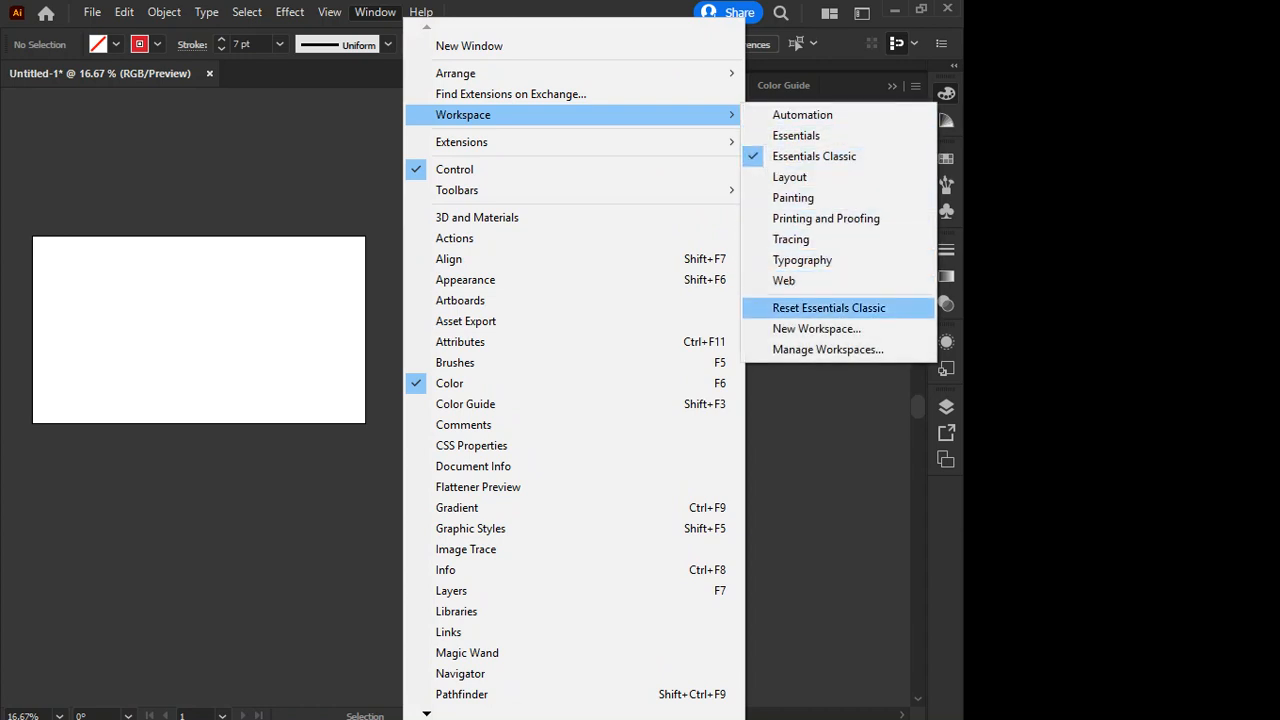
{"action": "left_click", "coordinate": [828, 308]}
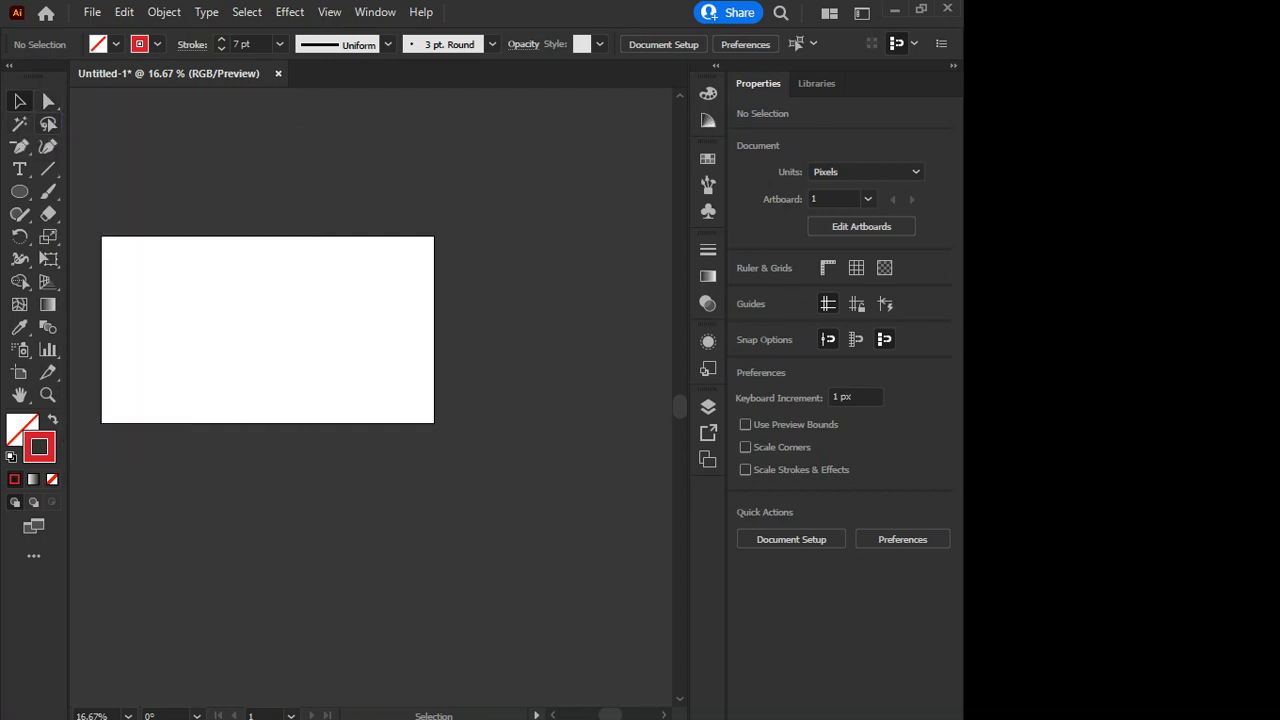
Examine the Delete Anchor Point tool and the other tools in the Pen group, ending on the Pen tool.
{"action": "key", "text": "minus"}
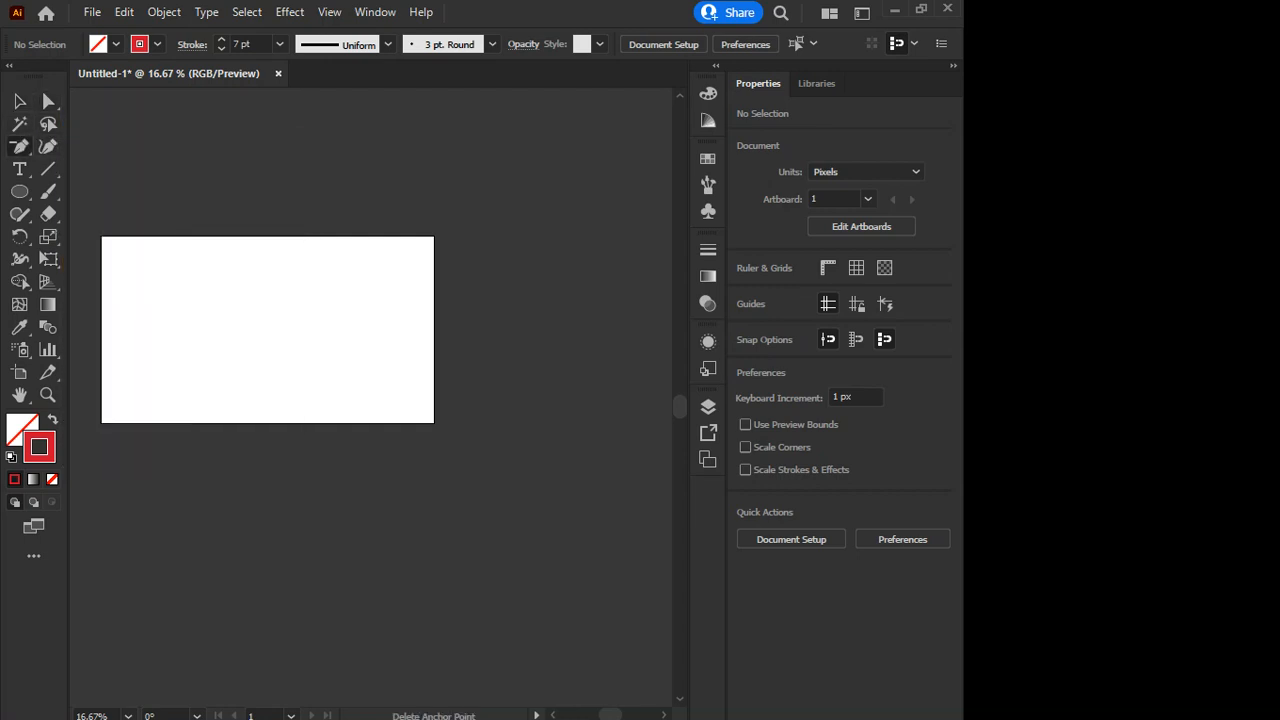
{"action": "left_click", "coordinate": [20, 146]}
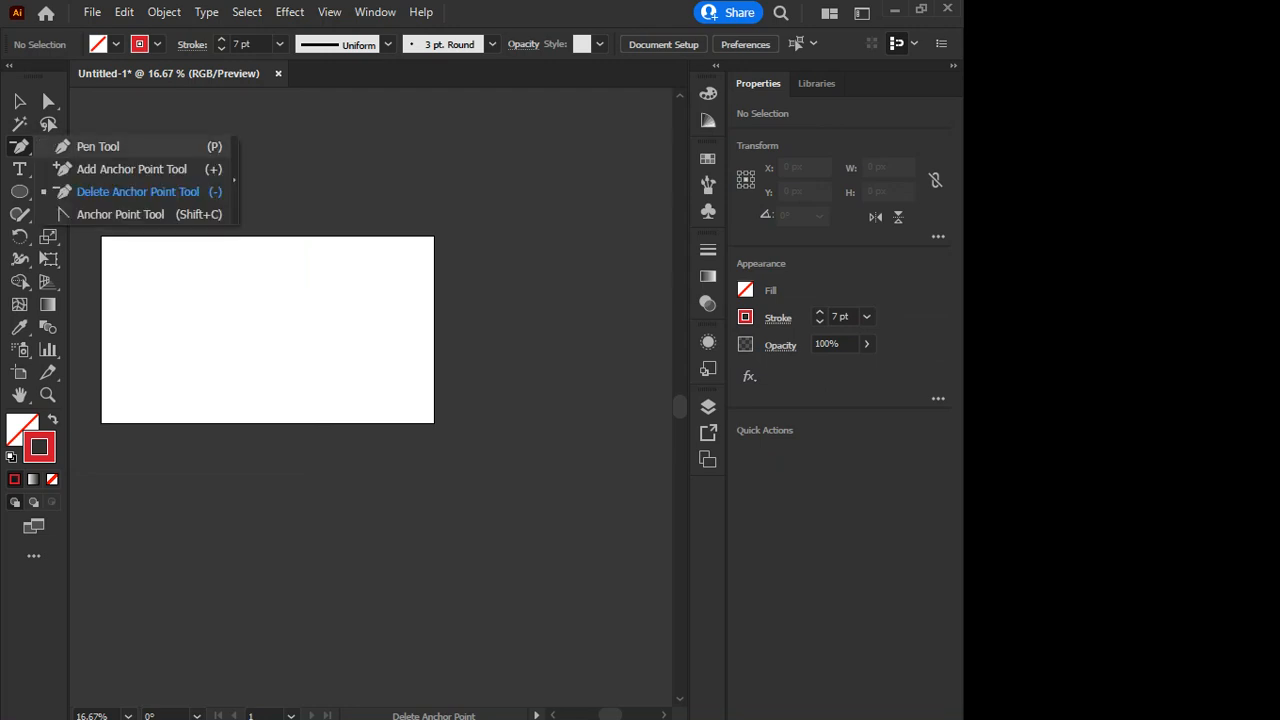
{"action": "key", "text": "p"}
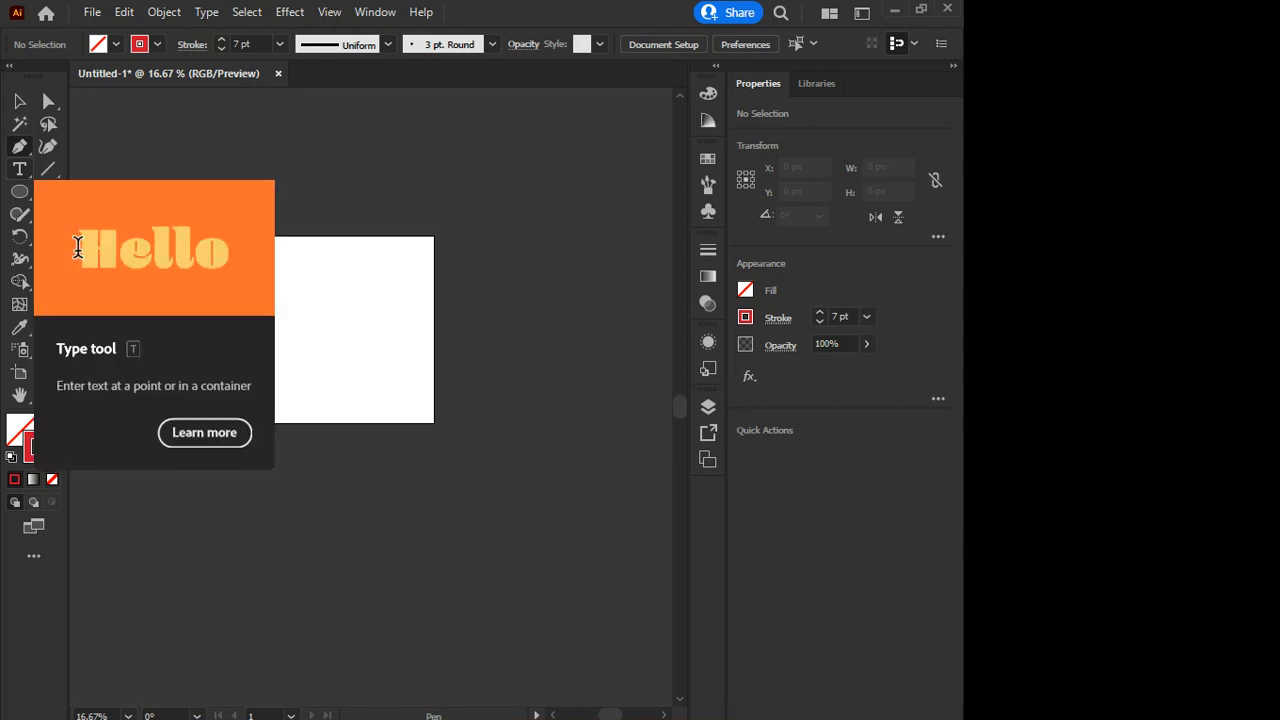
Activate the Type tool and view the Character panel beside the artboard with its full options shown, closing it when done.
{"action": "key", "text": "t"}
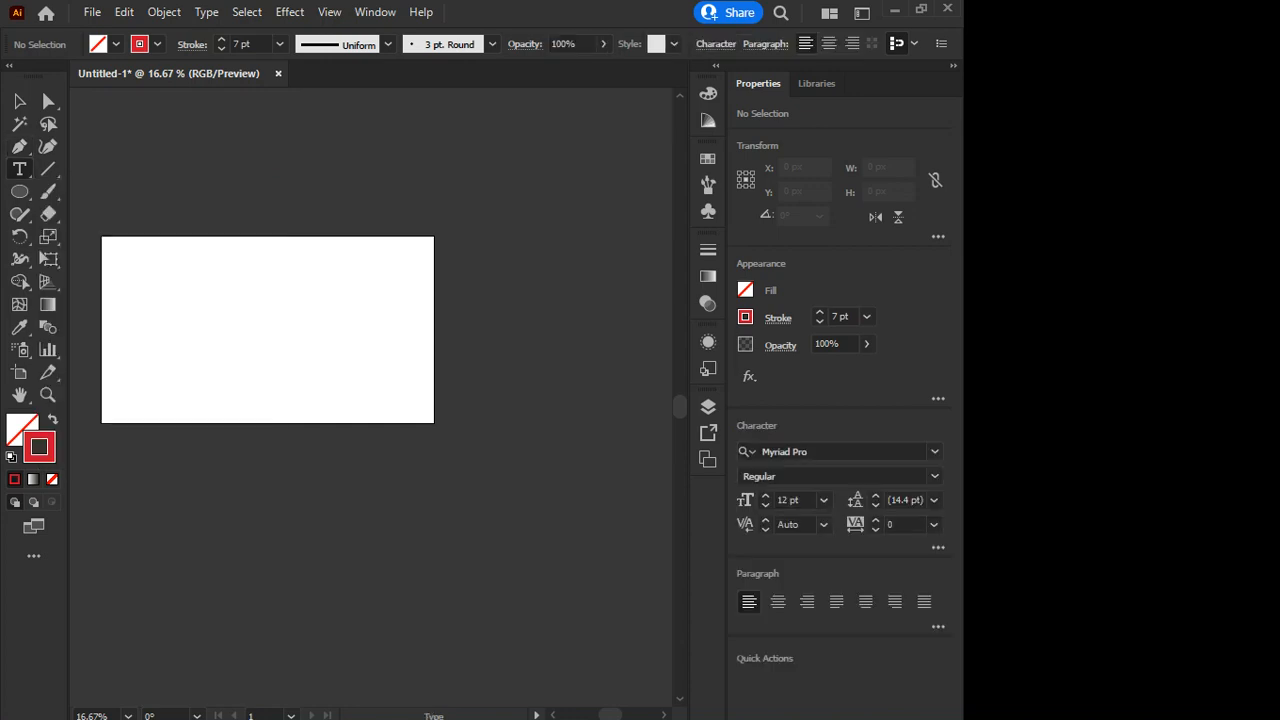
{"action": "key", "text": "ctrl+t"}
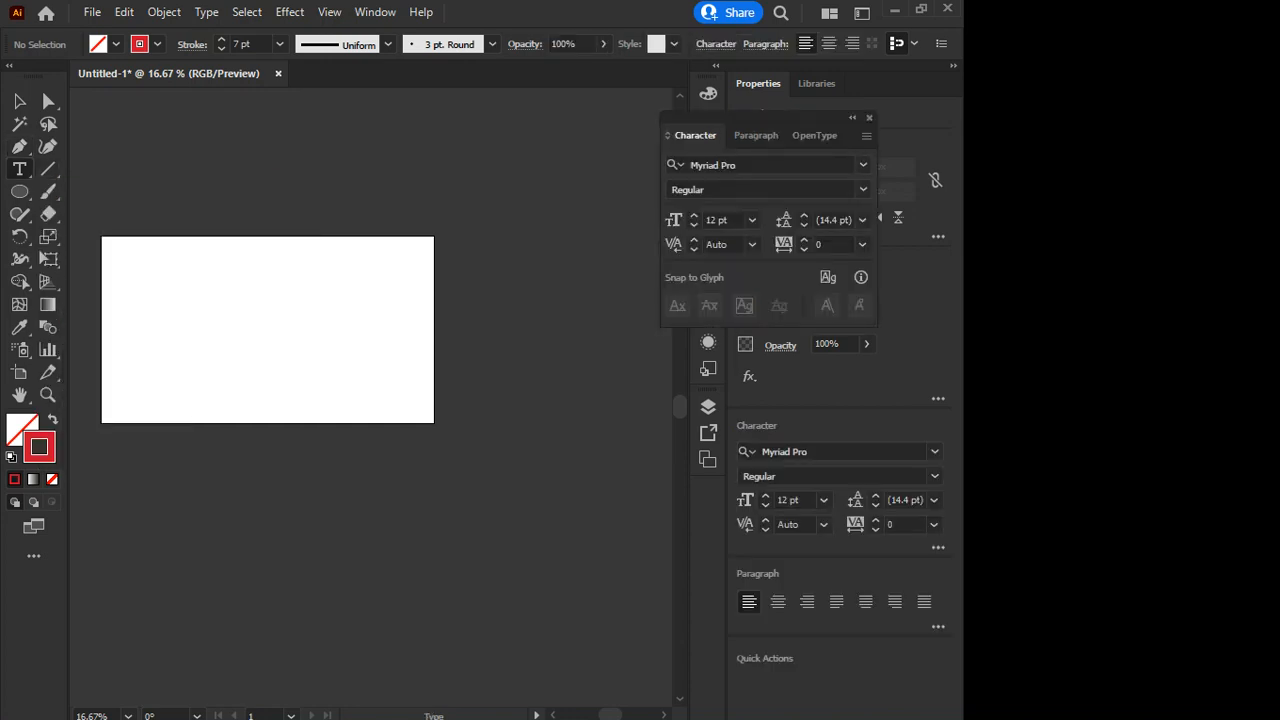
{"action": "left_click_drag", "start_coordinate": [760, 118], "coordinate": [442, 165]}
{"action": "left_click", "coordinate": [548, 182]}
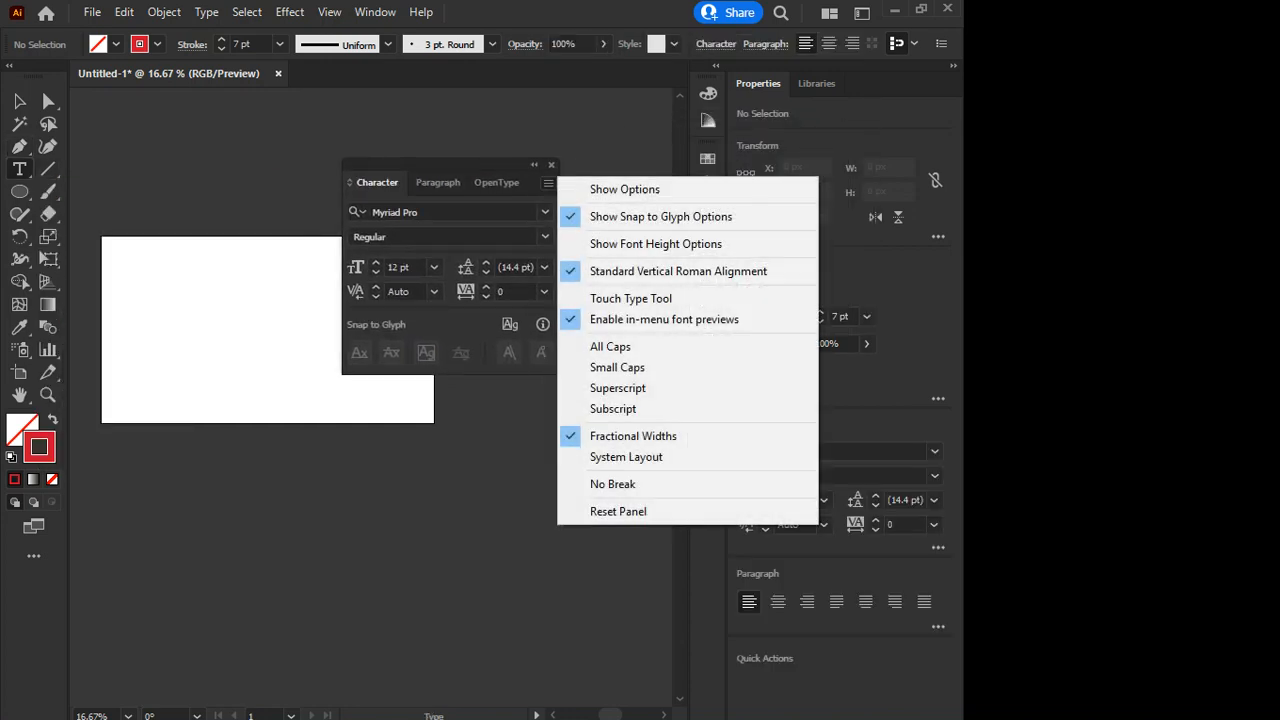
{"action": "left_click", "coordinate": [624, 189]}
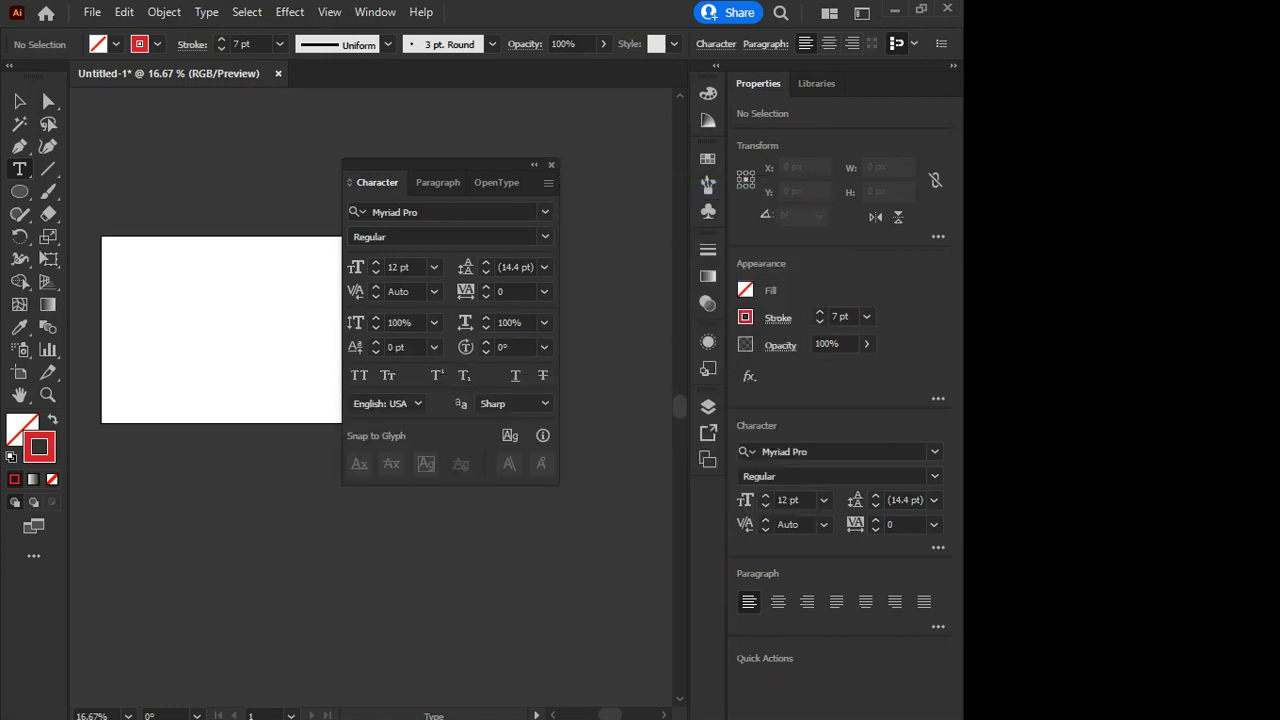
{"action": "left_click", "coordinate": [551, 164]}
{"action": "scroll", "coordinate": [268, 330], "scroll_direction": "down", "scroll_amount": 2}
{"action": "scroll", "coordinate": [268, 330], "scroll_direction": "up", "scroll_amount": 3}
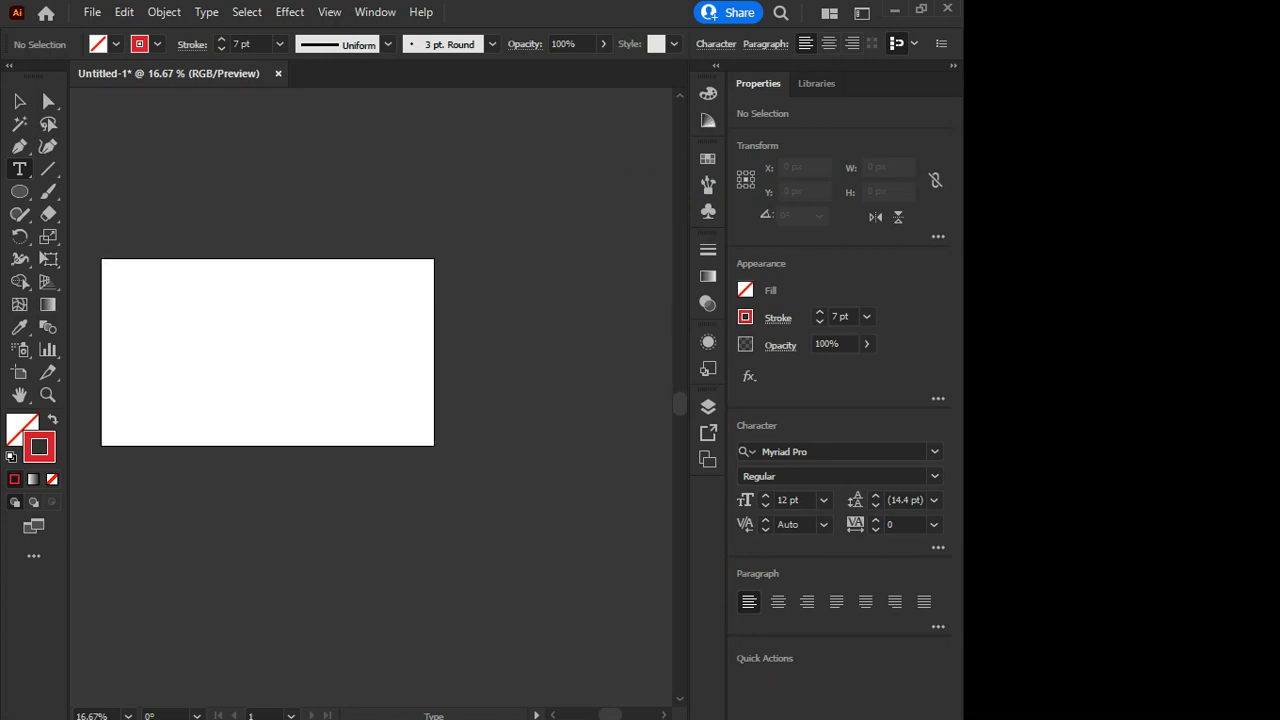
{"action": "scroll", "coordinate": [271, 230], "scroll_direction": "down", "scroll_amount": 1}
{"action": "scroll", "coordinate": [271, 230], "scroll_direction": "up", "scroll_amount": 2}
{"action": "left_click_drag", "start_coordinate": [271, 230], "coordinate": [338, 239]}
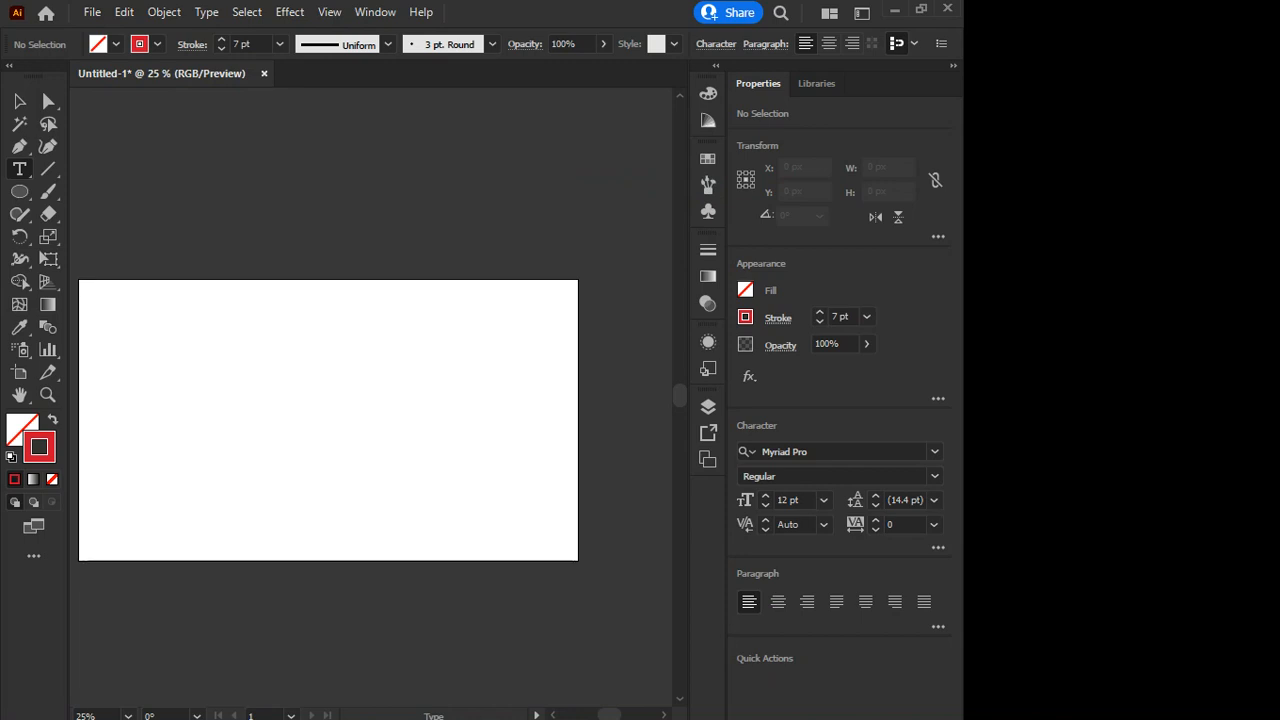
{"action": "key", "text": "alt+Tab"}
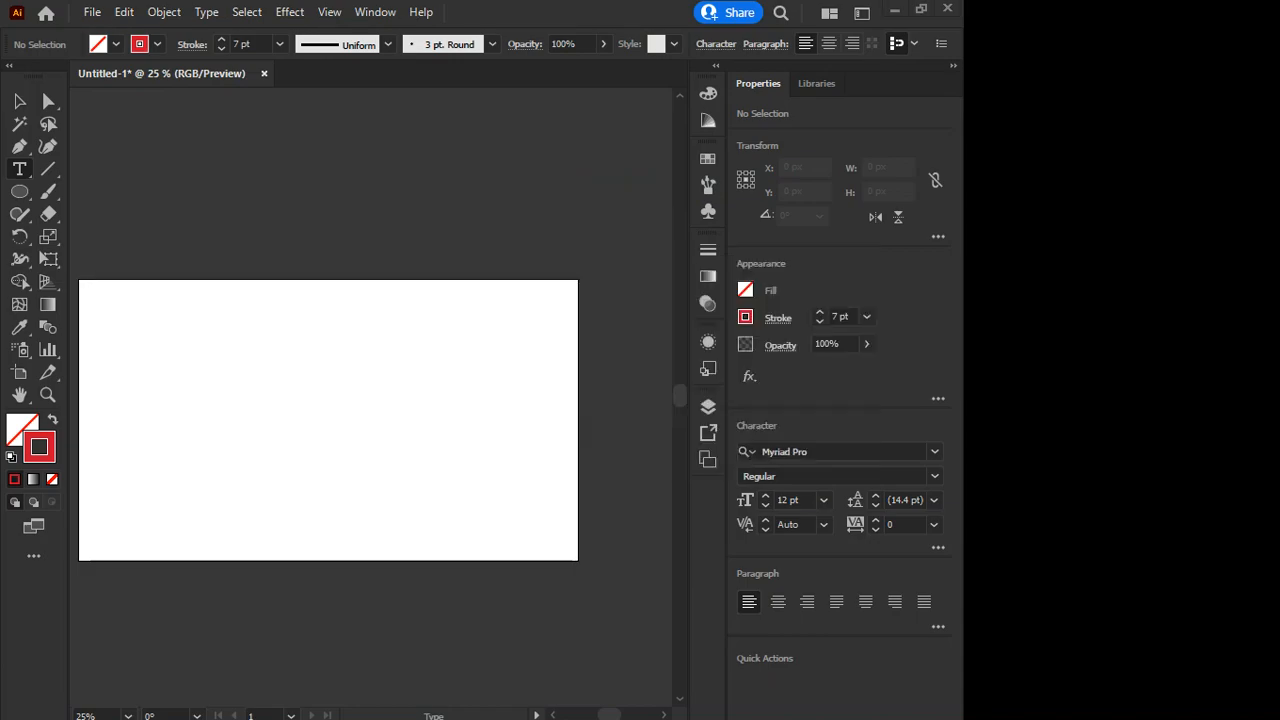